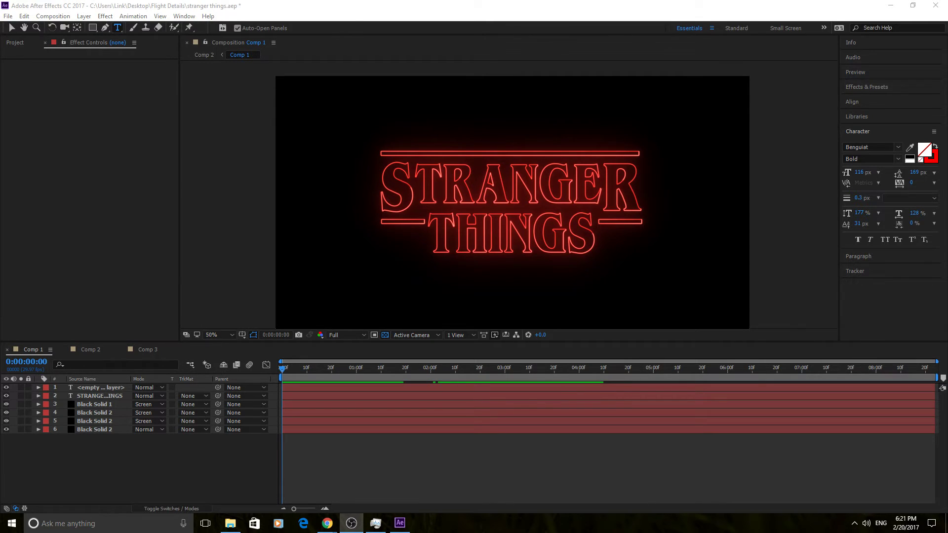
# Step: Switch to Chrome and view the Stranger Things intro video on YouTube as a reference beside the composition
pyautogui.click(328, 524)
pyautogui.moveTo(584, 195); pyautogui.dragTo(478, 279)
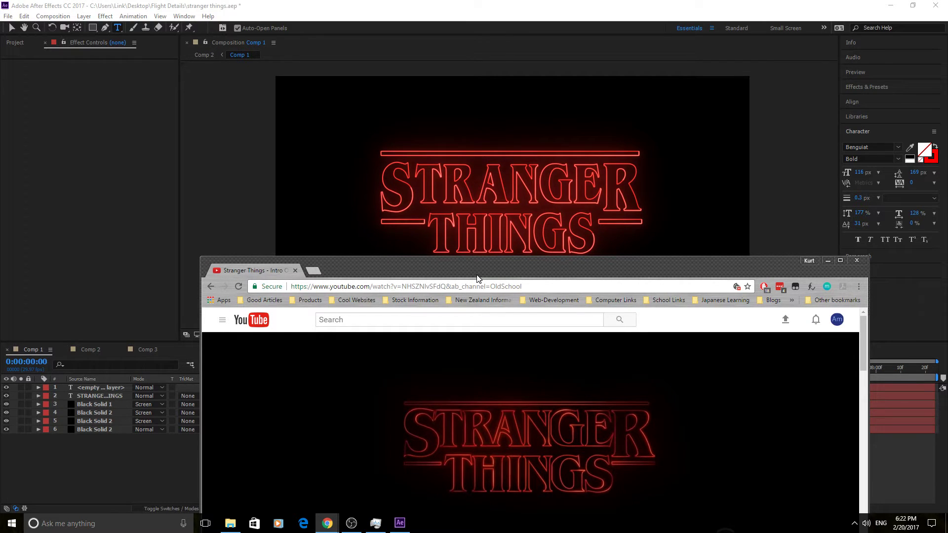
pyautogui.moveTo(477, 279); pyautogui.dragTo(479, 275)
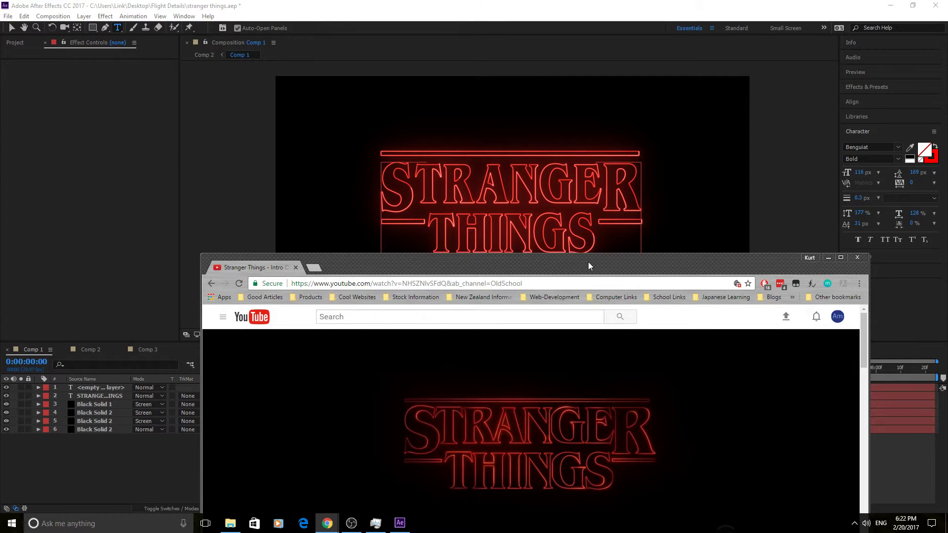
pyautogui.moveTo(588, 262); pyautogui.dragTo(945, 221)
pyautogui.hotkey('alt', 'Tab')
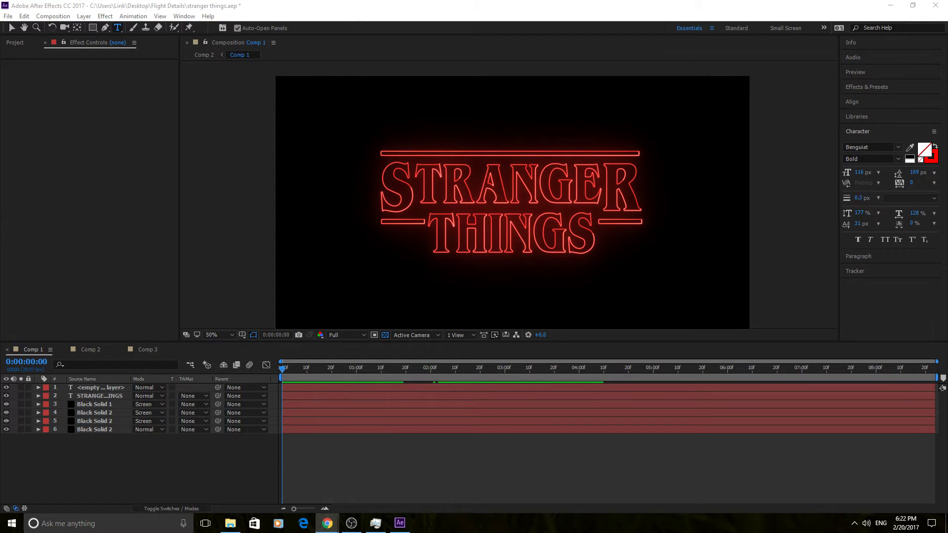
# Step: View the Video Copilot blog page for the free Saber plug-in, then return to After Effects
pyautogui.hotkey('alt', 'Tab')
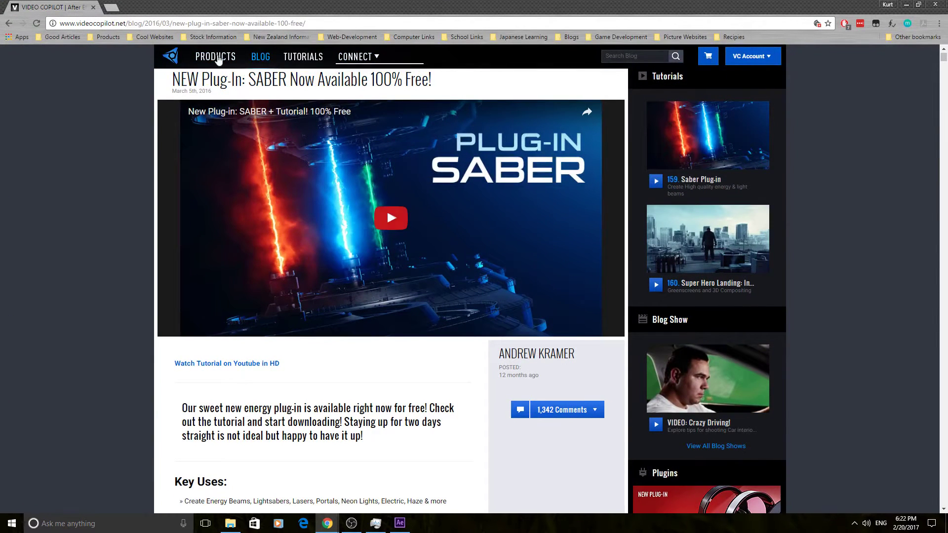
pyautogui.scroll(1, 124, 61)
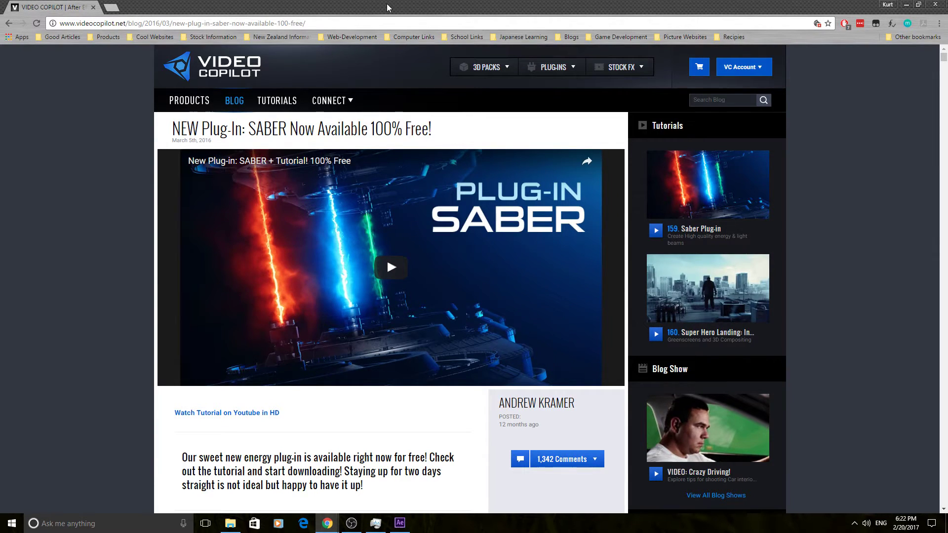
pyautogui.moveTo(386, 7); pyautogui.dragTo(947, 89)
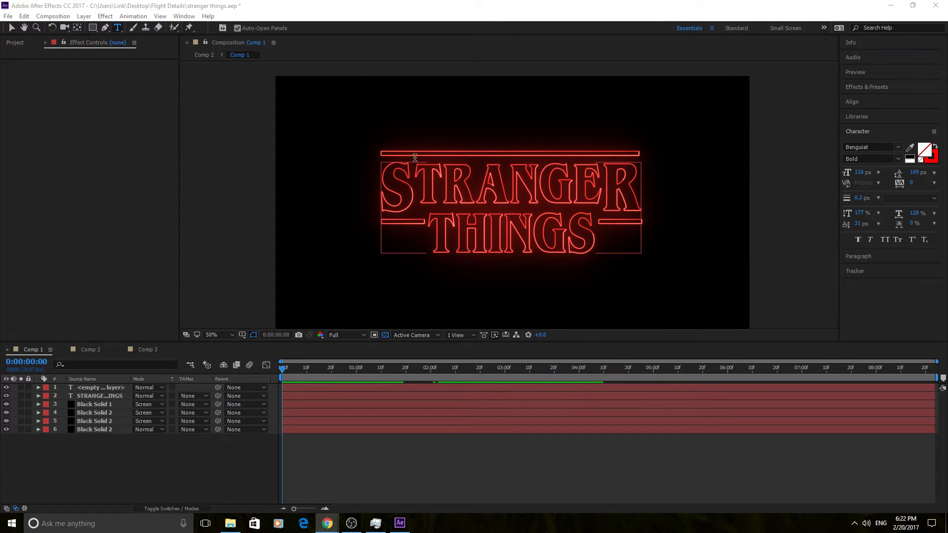
# Step: Open Comp 3 and add a black solid layer to it with the default settings
pyautogui.click(155, 348)
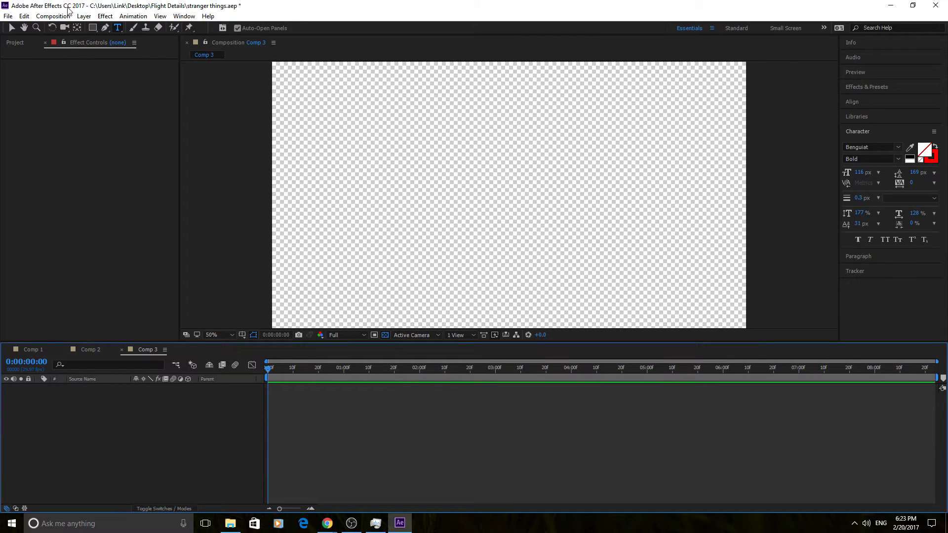
pyautogui.click(53, 16)
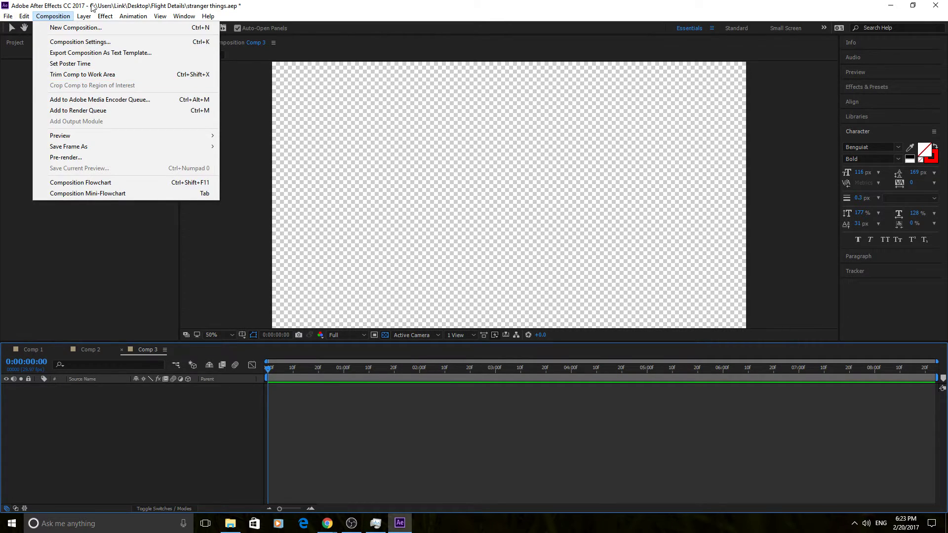
pyautogui.moveTo(97, 21)
pyautogui.moveTo(123, 27)
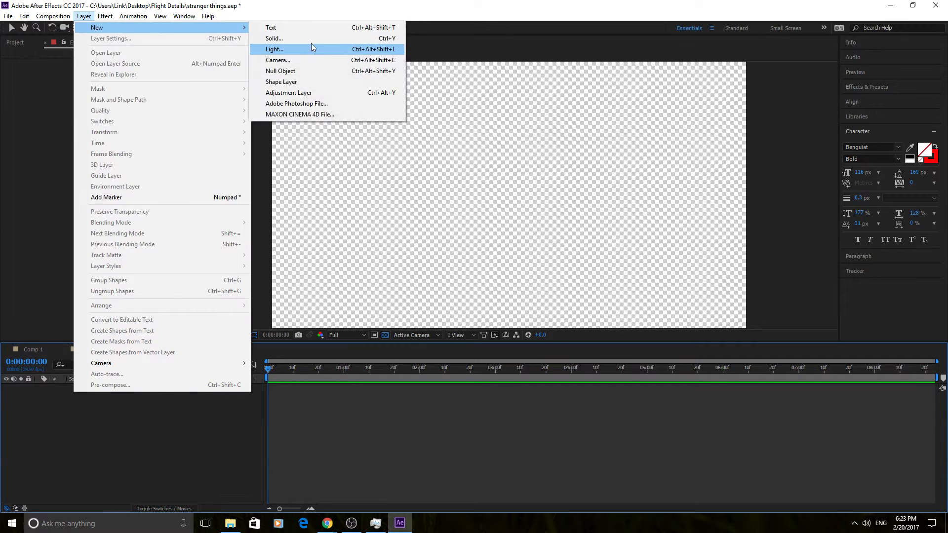
pyautogui.click(307, 40)
pyautogui.click(505, 346)
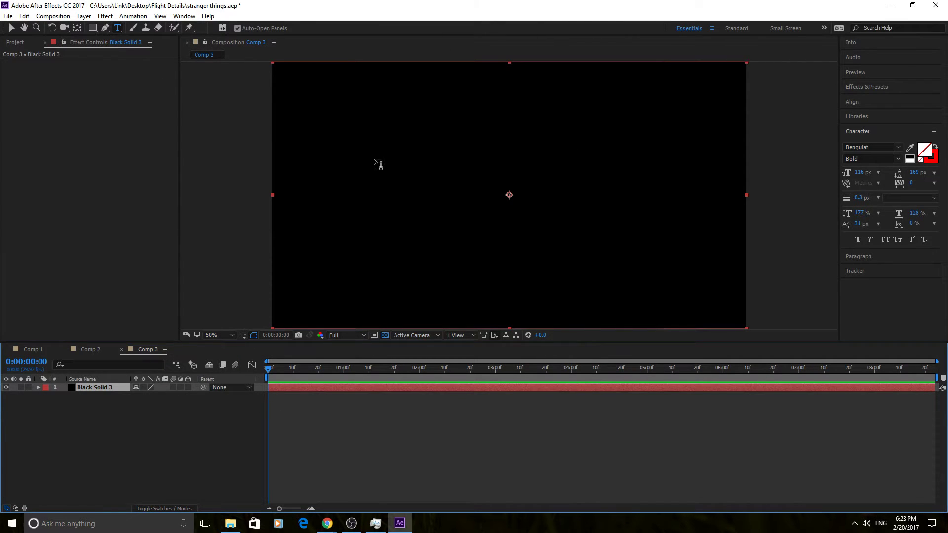
# Step: Add a second black solid, 1920 by 1080 px, above the first one
pyautogui.click(84, 16)
pyautogui.moveTo(232, 27)
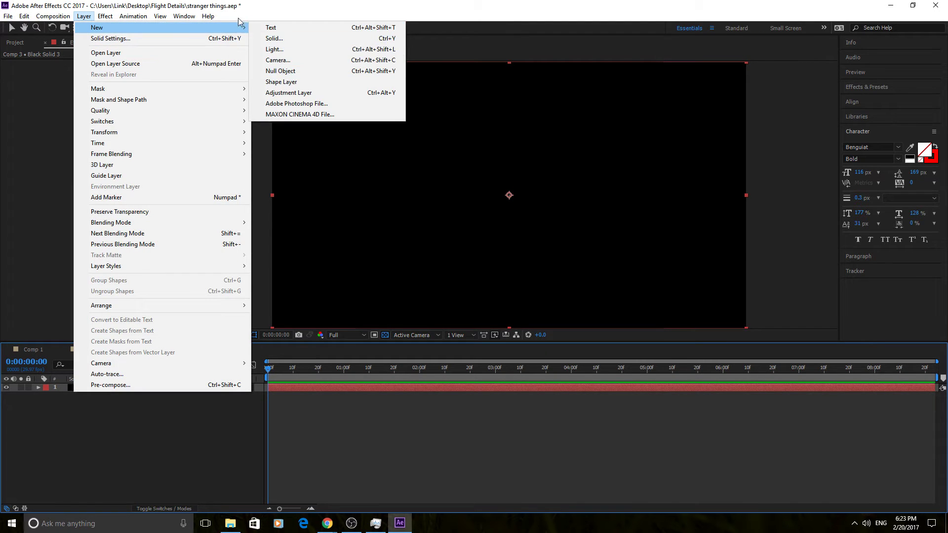
pyautogui.click(272, 39)
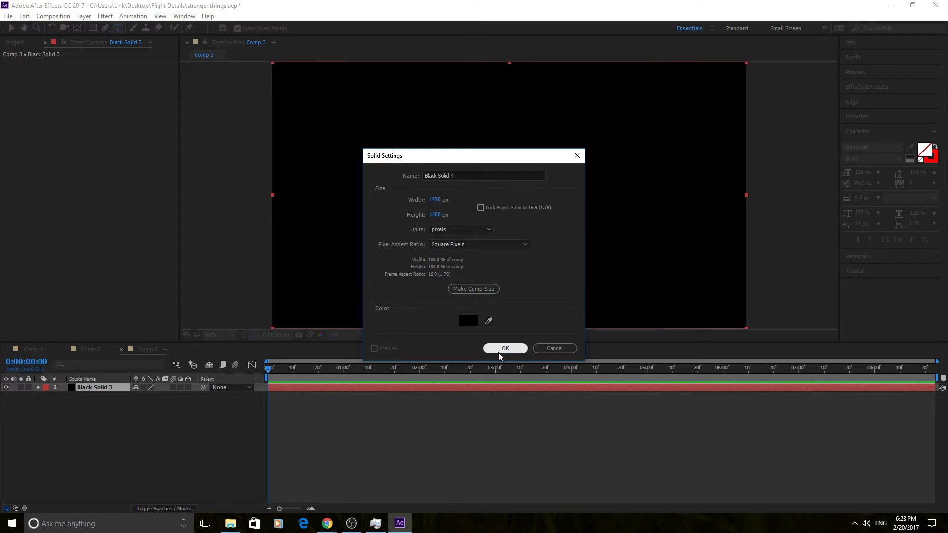
pyautogui.click(504, 348)
# Step: Rename the lower black solid layer as Background
pyautogui.click(105, 396)
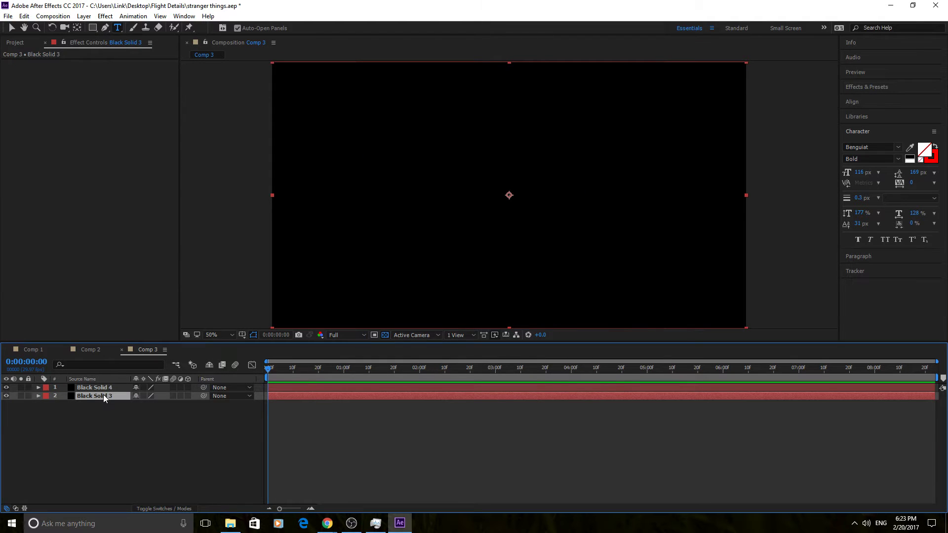
pyautogui.doubleClick(103, 396)
pyautogui.rightClick(110, 394)
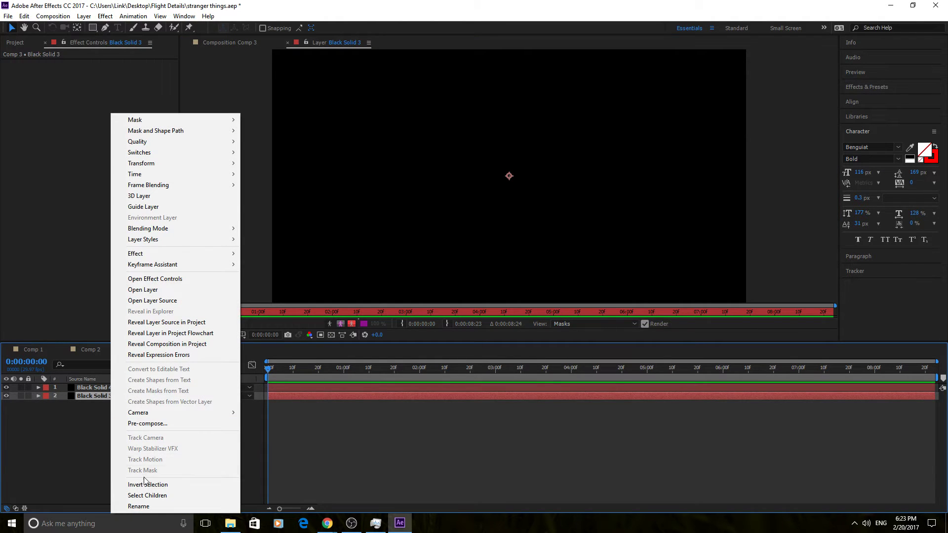
pyautogui.click(144, 504)
pyautogui.write('Background')
pyautogui.press('Return')
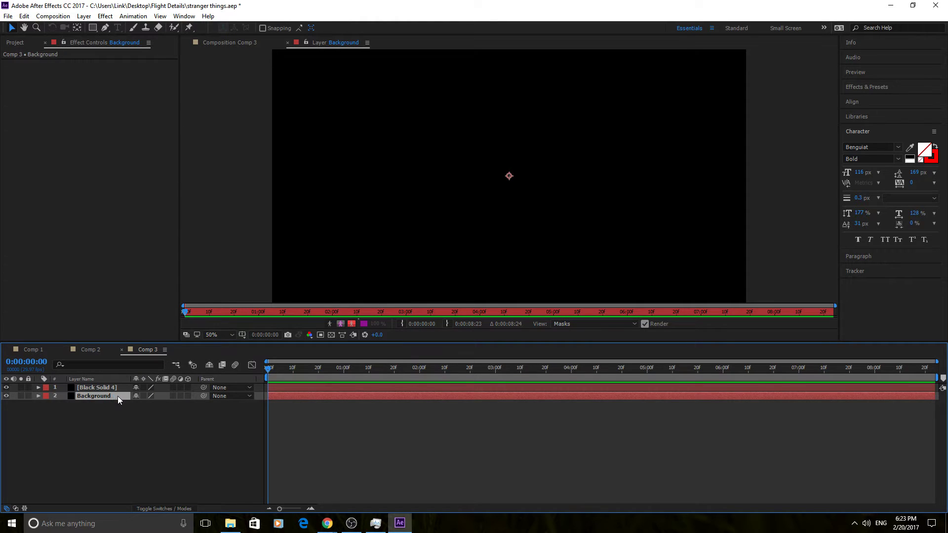
# Step: Return to the Comp 3 view and apply the Saber effect to the upper black solid
pyautogui.click(97, 388)
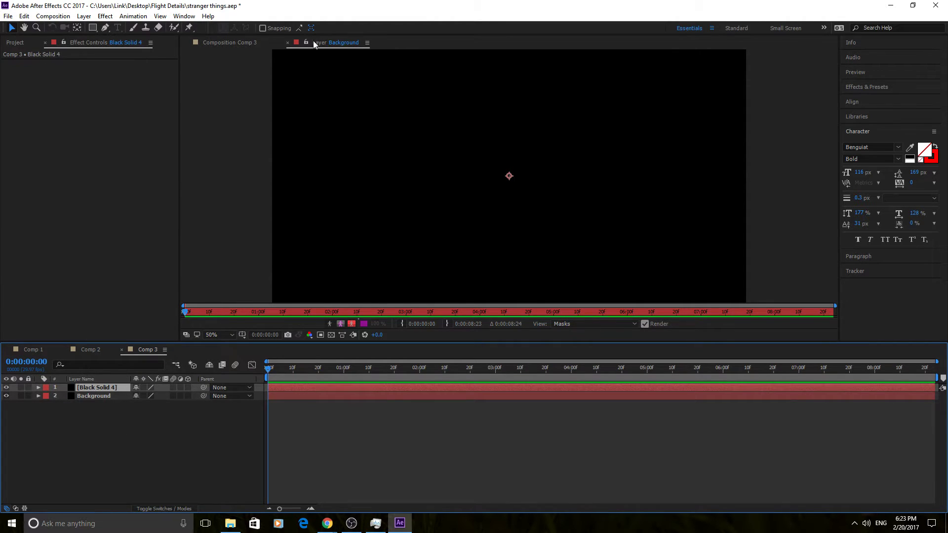
pyautogui.click(244, 42)
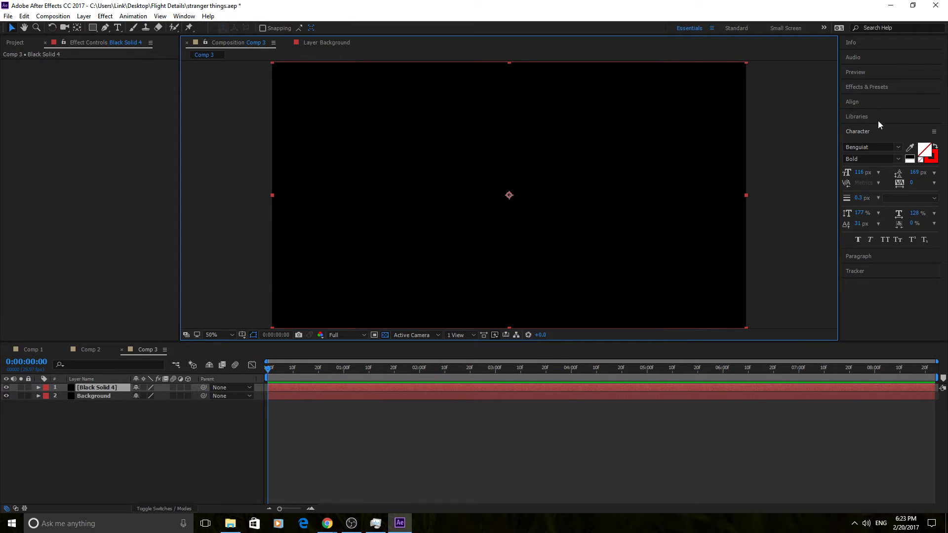
pyautogui.click(874, 88)
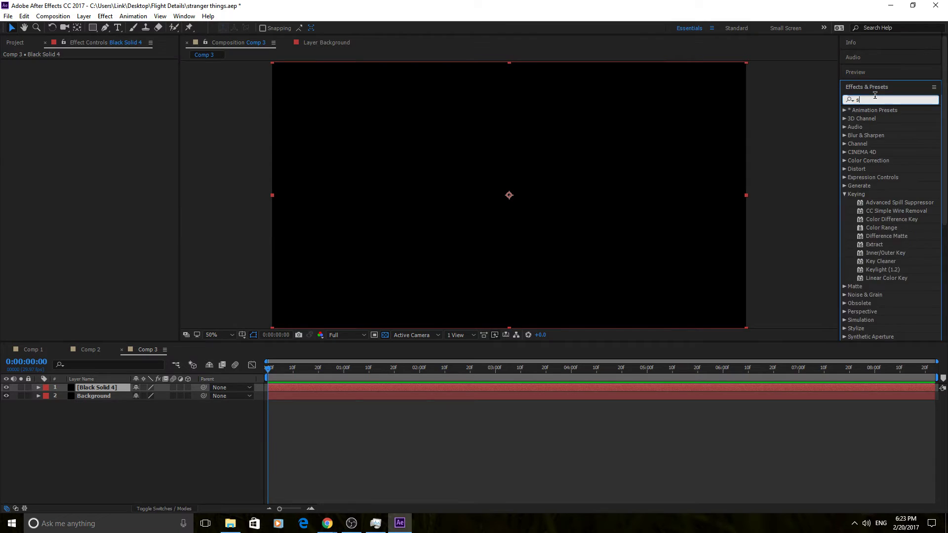
pyautogui.write('saber')
pyautogui.moveTo(877, 120); pyautogui.dragTo(534, 167)
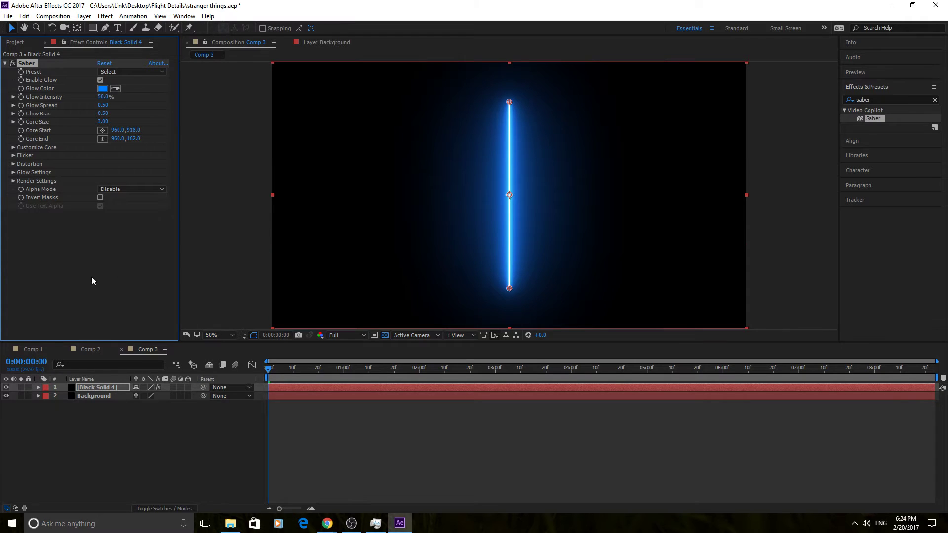
# Step: Create a large paragraph text box across the middle of the composition and enter "Stranger Things" in it
pyautogui.click(118, 28)
pyautogui.moveTo(344, 123); pyautogui.dragTo(683, 282)
pyautogui.write('Stranger Things')
pyautogui.hotkey('ctrl', 'a')
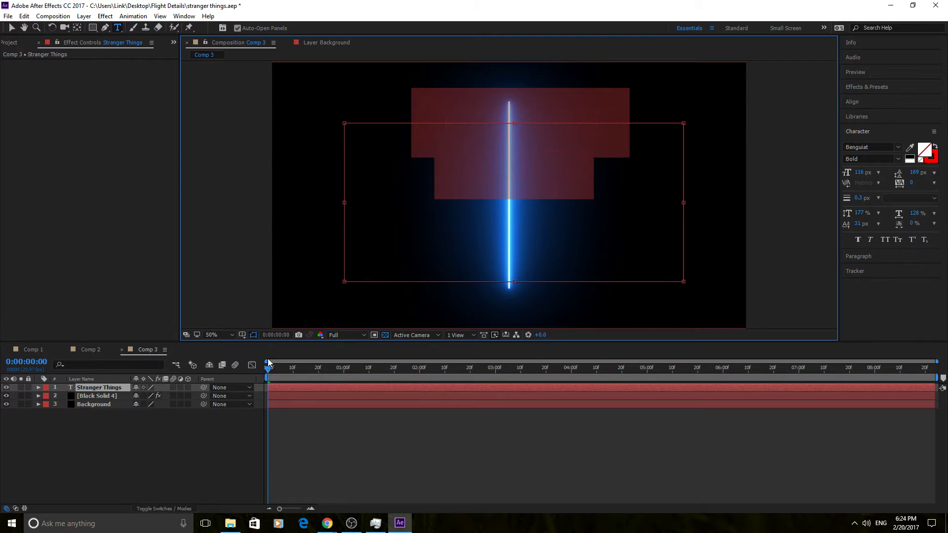
# Step: On the upper black solid, set Saber's Core Type to Text Layer and its Text Layer to Stranger Things
pyautogui.click(109, 397)
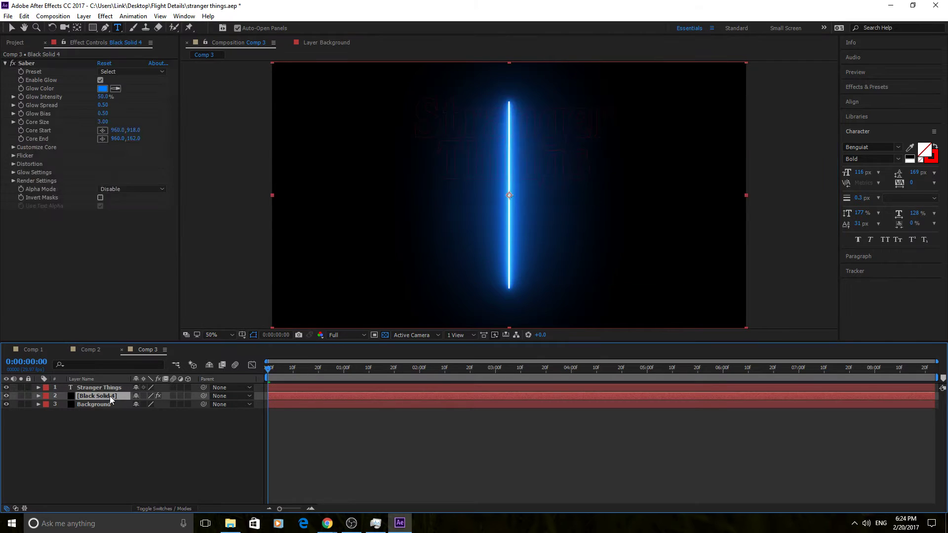
pyautogui.click(13, 147)
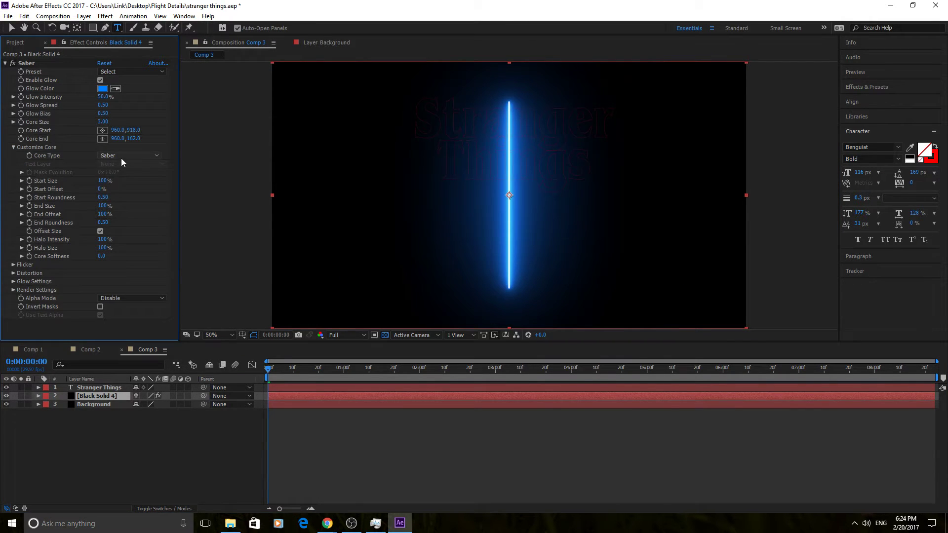
pyautogui.click(121, 157)
pyautogui.click(131, 187)
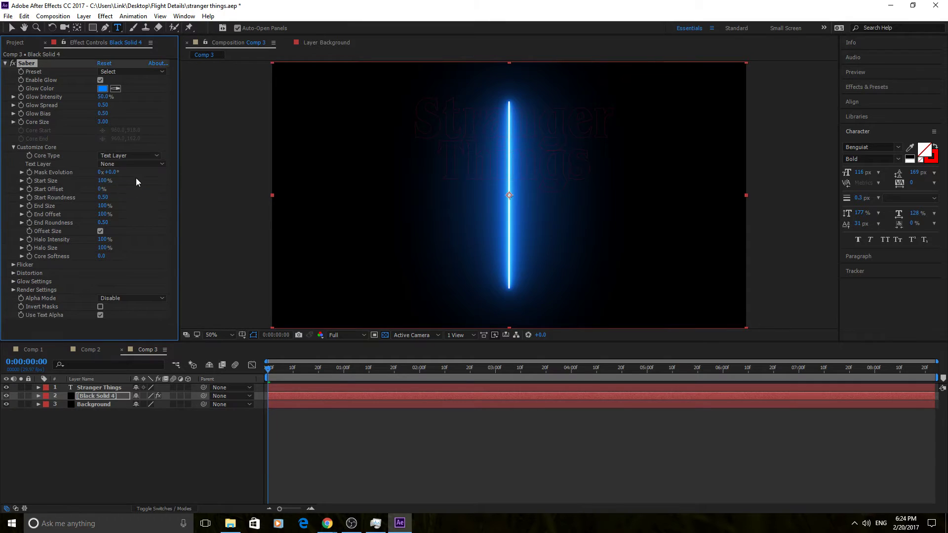
pyautogui.click(134, 156)
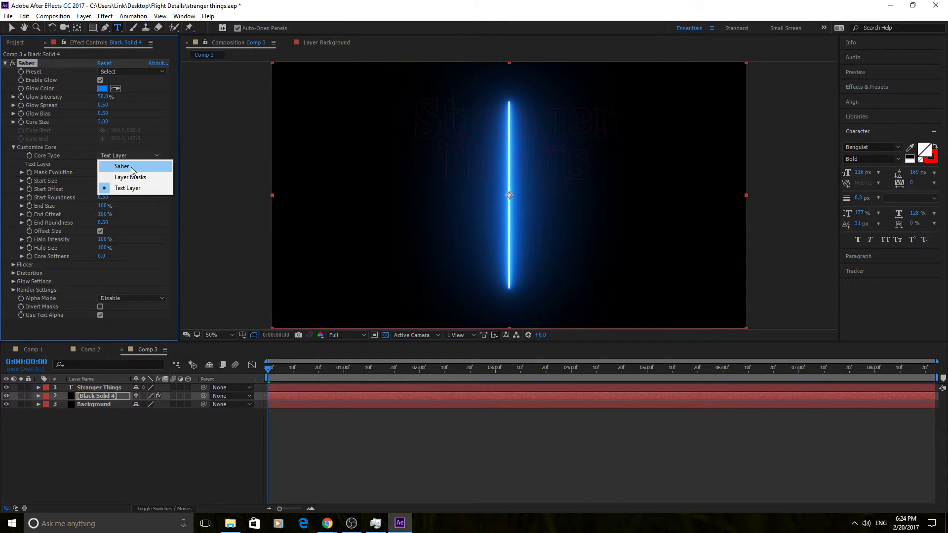
pyautogui.click(95, 147)
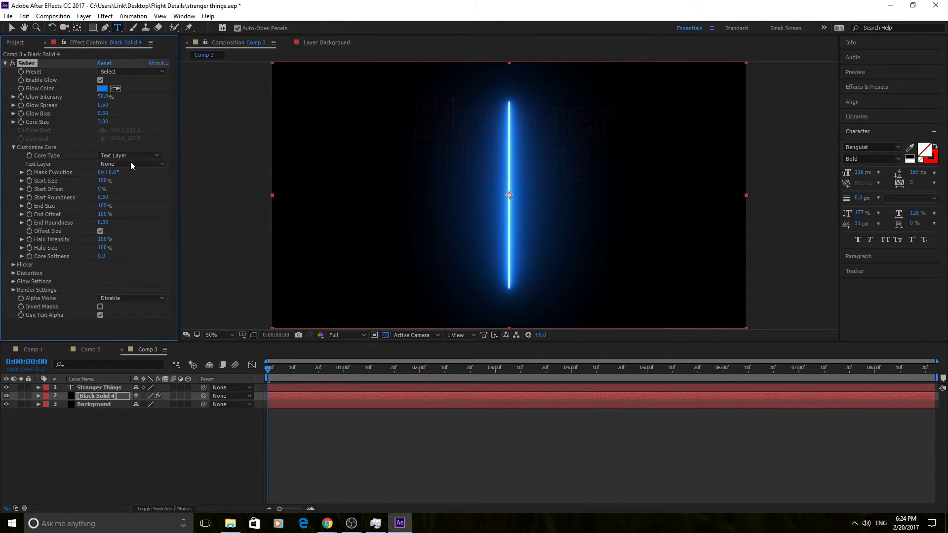
pyautogui.click(131, 164)
pyautogui.click(140, 189)
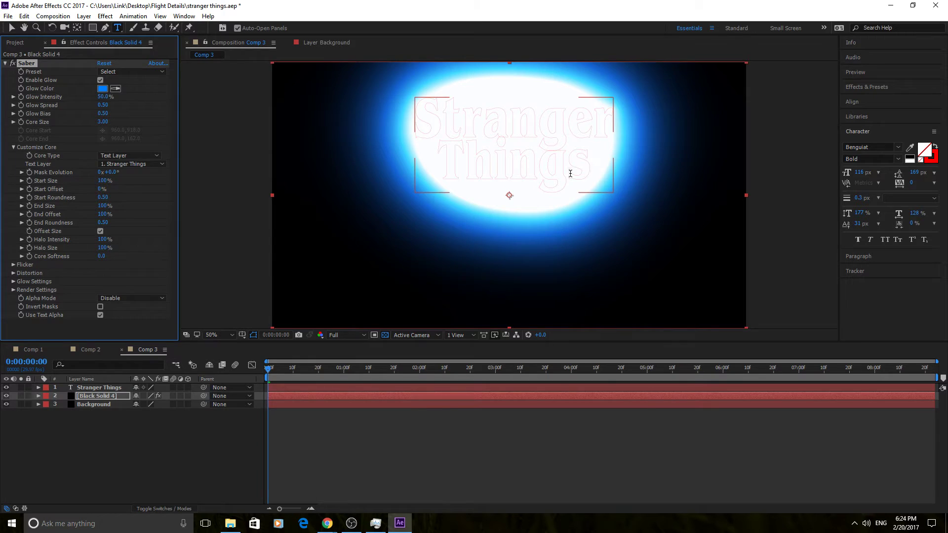
# Step: Select the Stranger Things text and examine its font family among the available fonts
pyautogui.click(593, 176)
pyautogui.hotkey('ctrl', 'a')
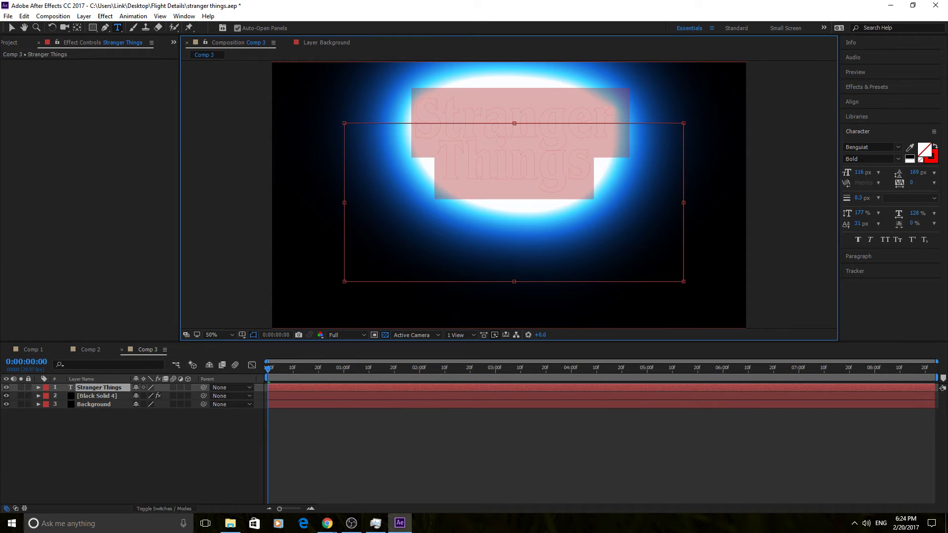
pyautogui.click(897, 147)
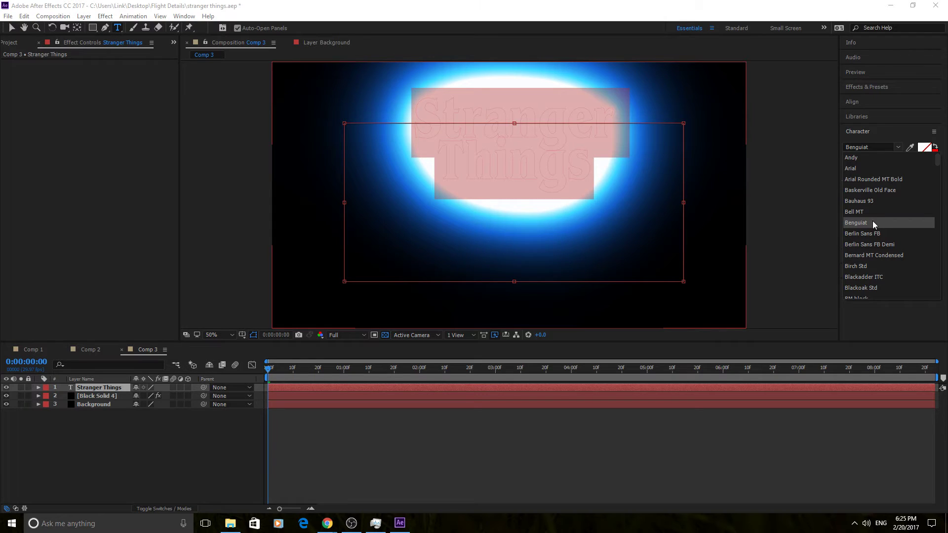
pyautogui.click(603, 154)
pyautogui.moveTo(582, 151); pyautogui.dragTo(364, 96)
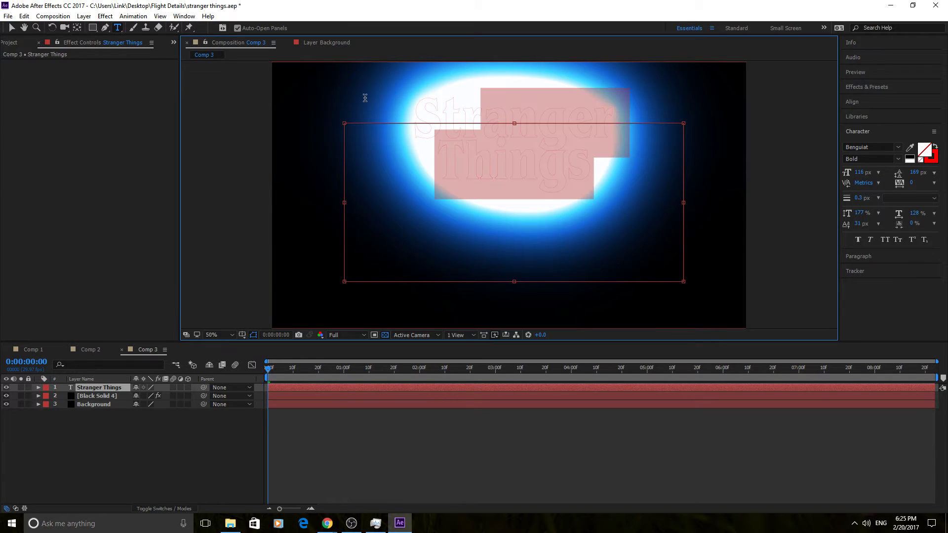
pyautogui.click(101, 394)
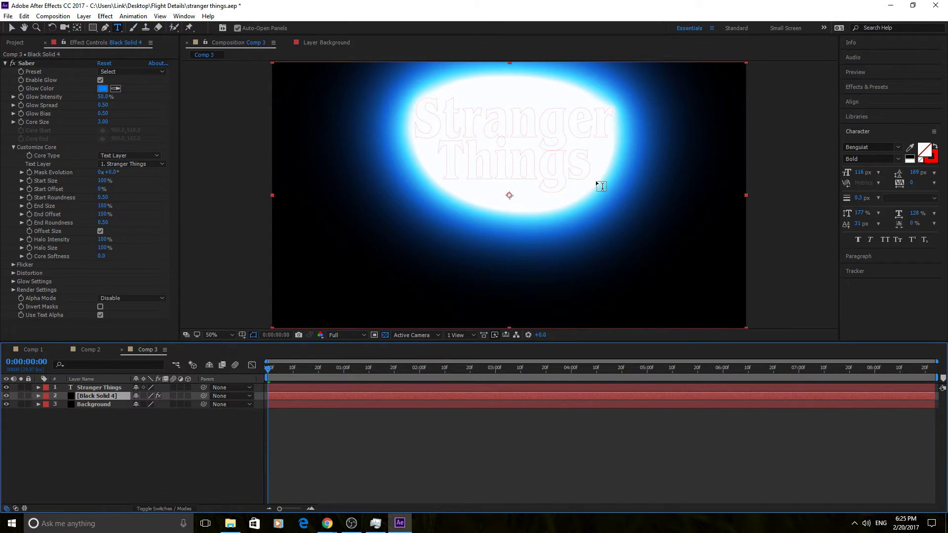
pyautogui.click(103, 88)
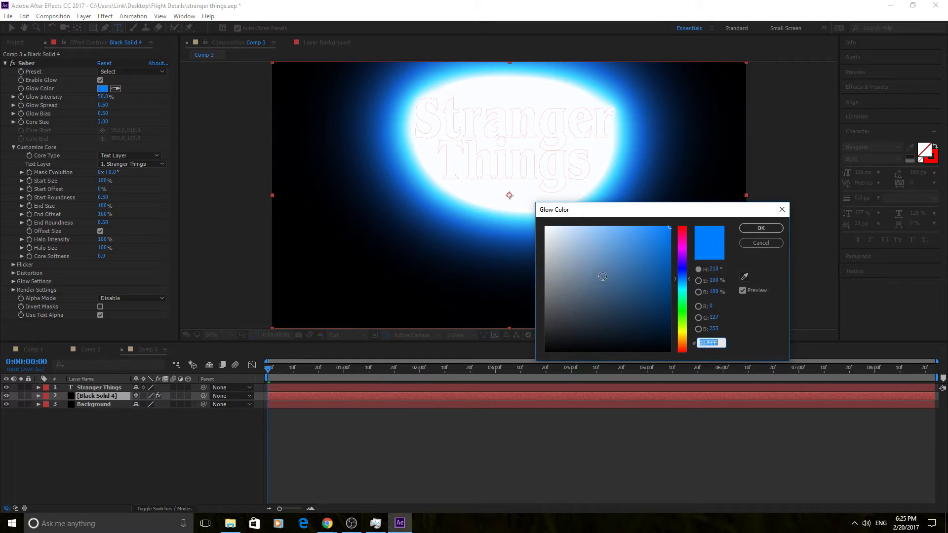
pyautogui.click(770, 240)
# Step: Open Comp 1 and examine the Saber glow color used on Black Solid 1
pyautogui.click(89, 349)
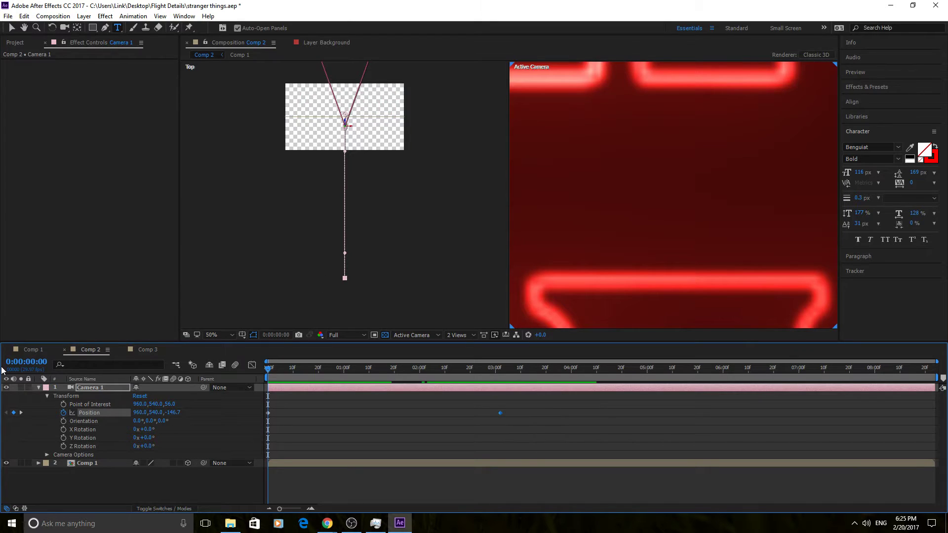
pyautogui.click(31, 351)
pyautogui.click(285, 397)
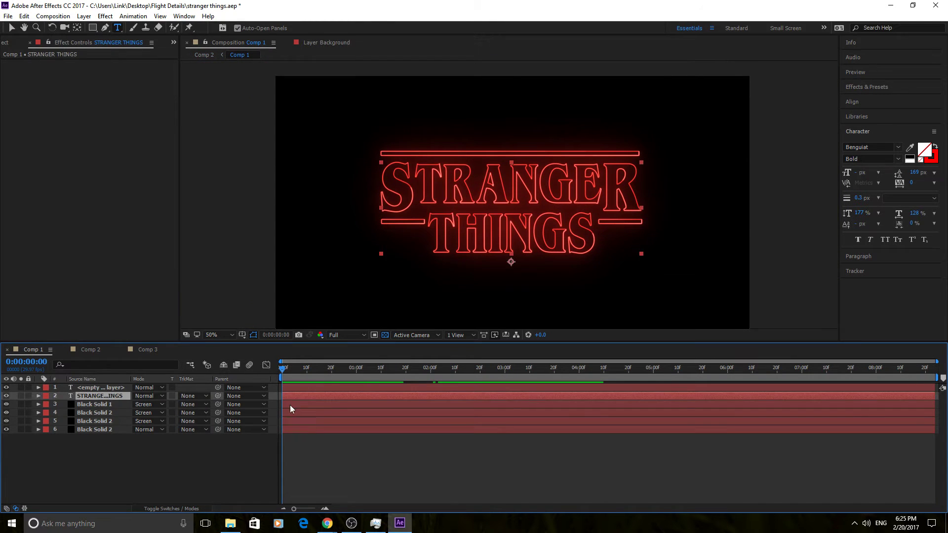
pyautogui.click(285, 402)
pyautogui.click(103, 89)
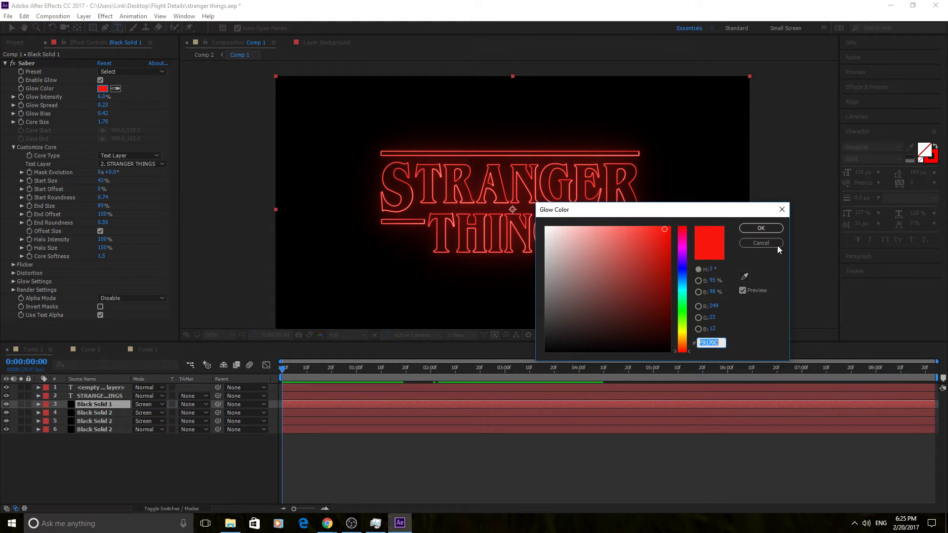
pyautogui.click(766, 228)
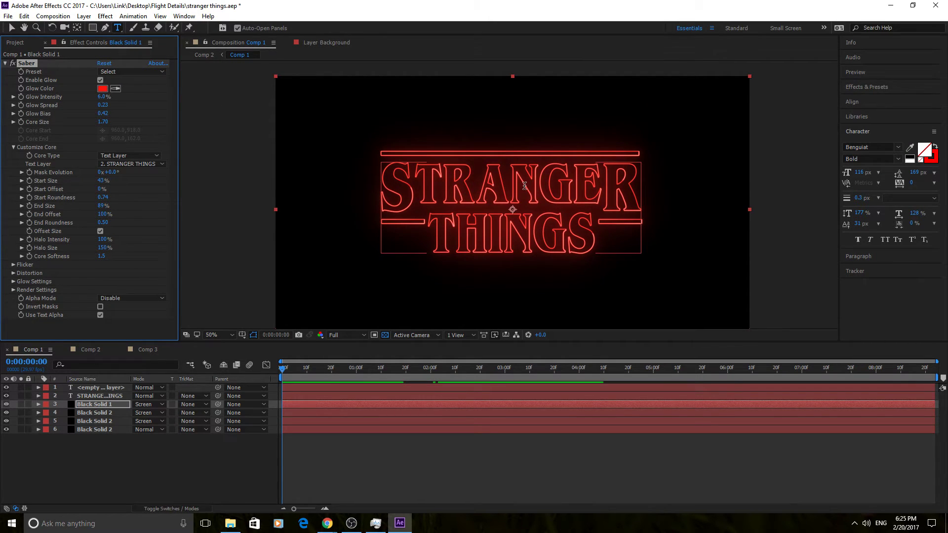
# Step: In Comp 3, set Black Solid 4's Saber Glow Color to F9170C and its Glow Intensity to 6%
pyautogui.click(150, 351)
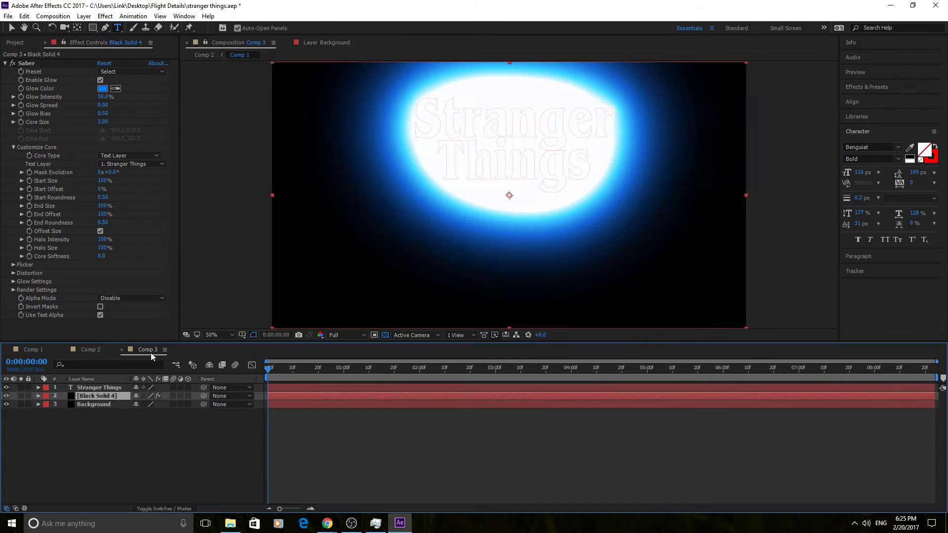
pyautogui.moveTo(591, 158); pyautogui.dragTo(434, 129)
pyautogui.click(103, 404)
pyautogui.click(102, 397)
pyautogui.click(103, 88)
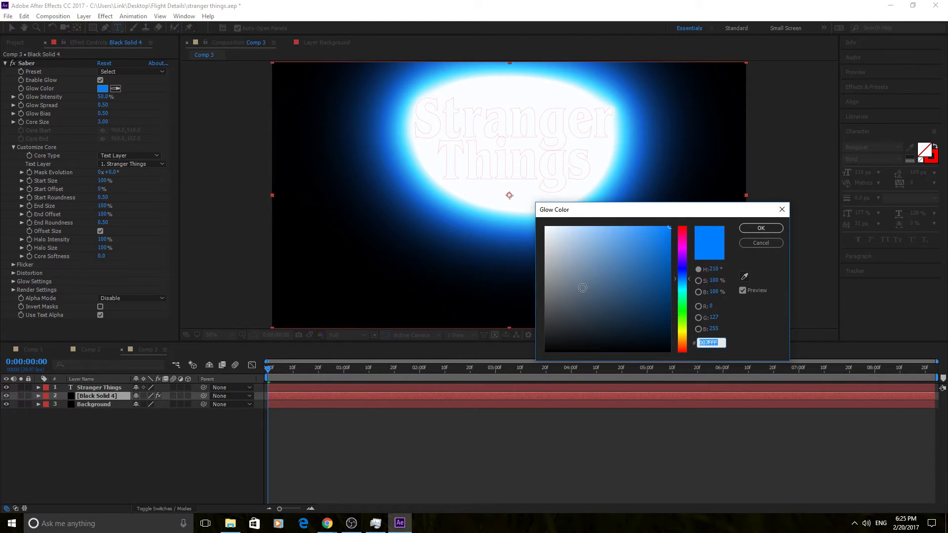
pyautogui.write('F9170C')
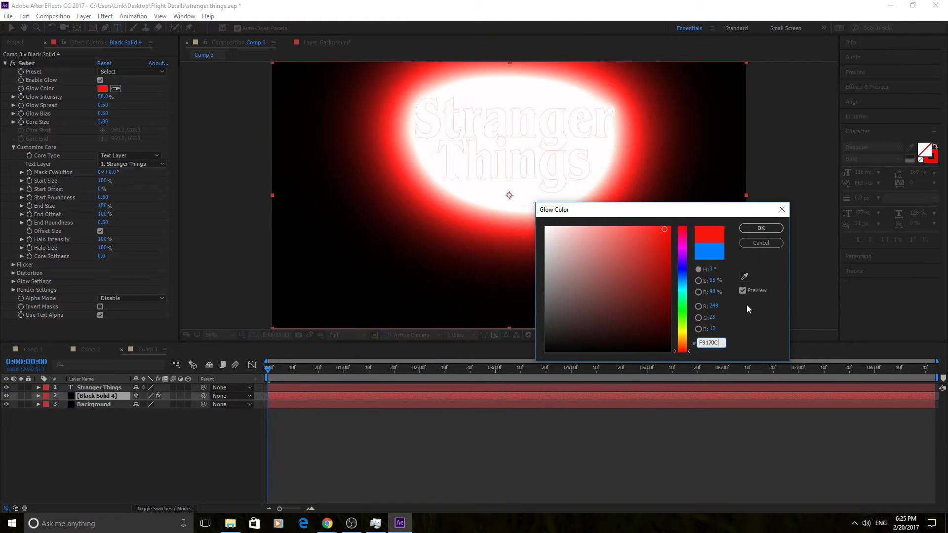
pyautogui.click(760, 228)
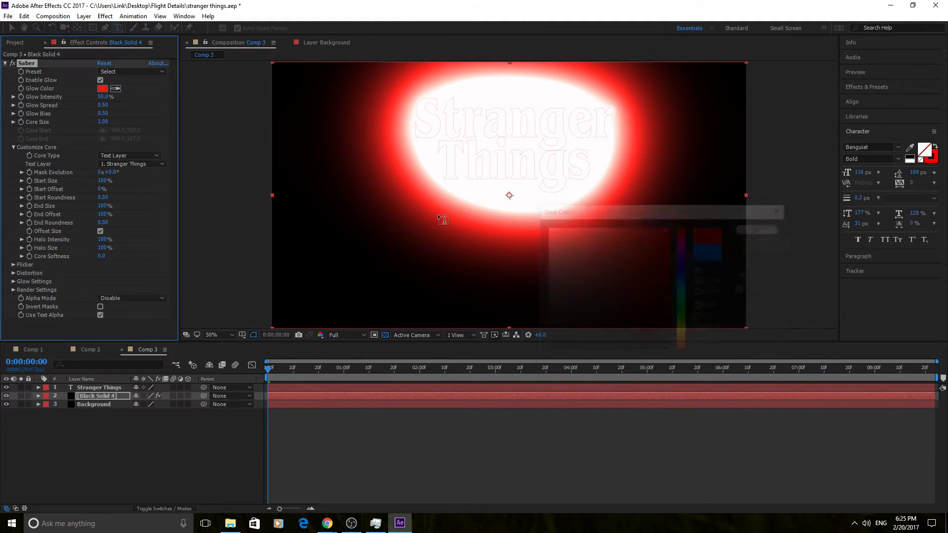
pyautogui.click(104, 97)
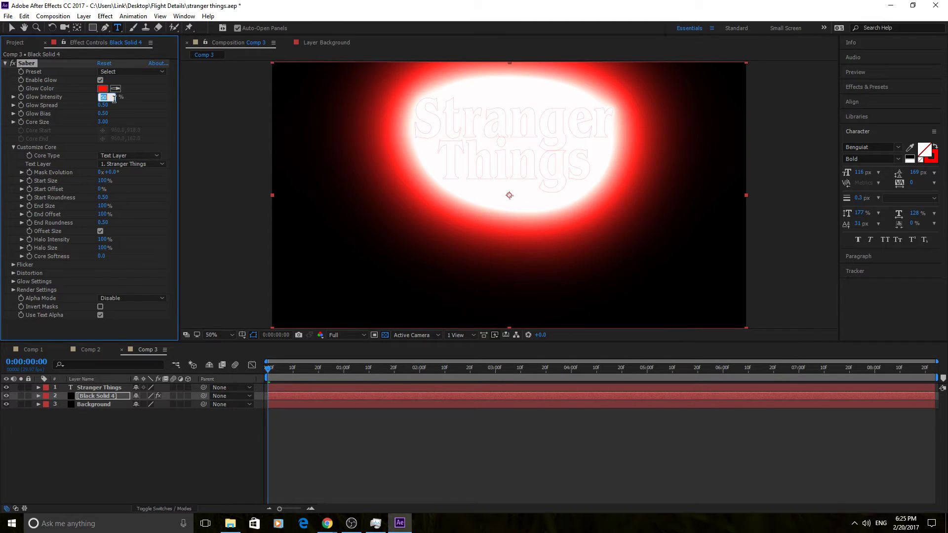
pyautogui.click(345, 427)
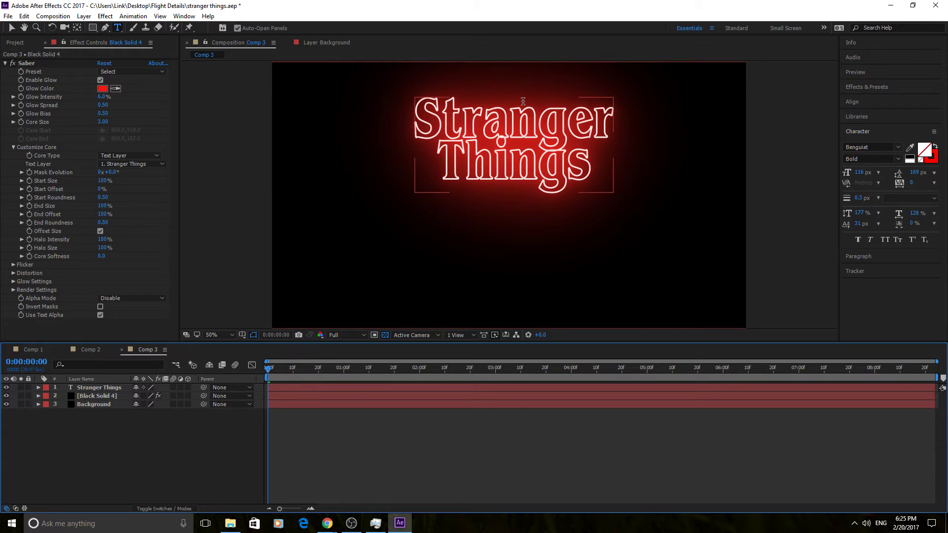
# Step: Rewrite the Stranger Things text in capitals as STRANGER THINGS
pyautogui.click(600, 127)
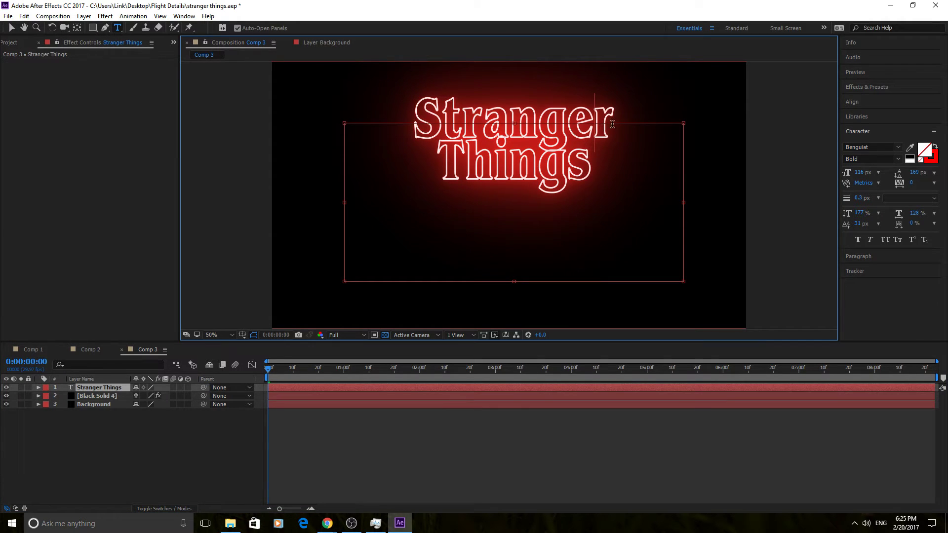
pyautogui.moveTo(615, 123); pyautogui.dragTo(444, 122)
pyautogui.write('TRANGER')
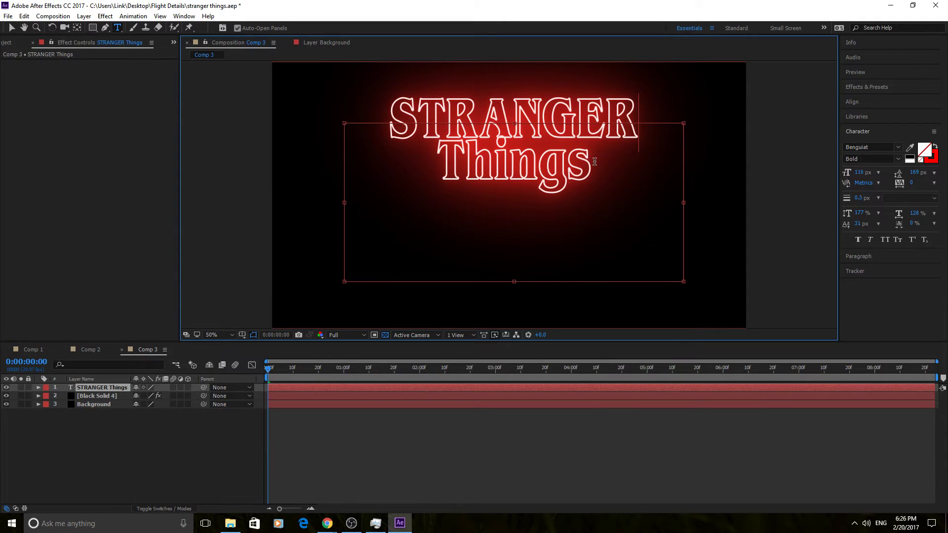
pyautogui.moveTo(590, 163); pyautogui.dragTo(475, 161)
pyautogui.write('HINGS')
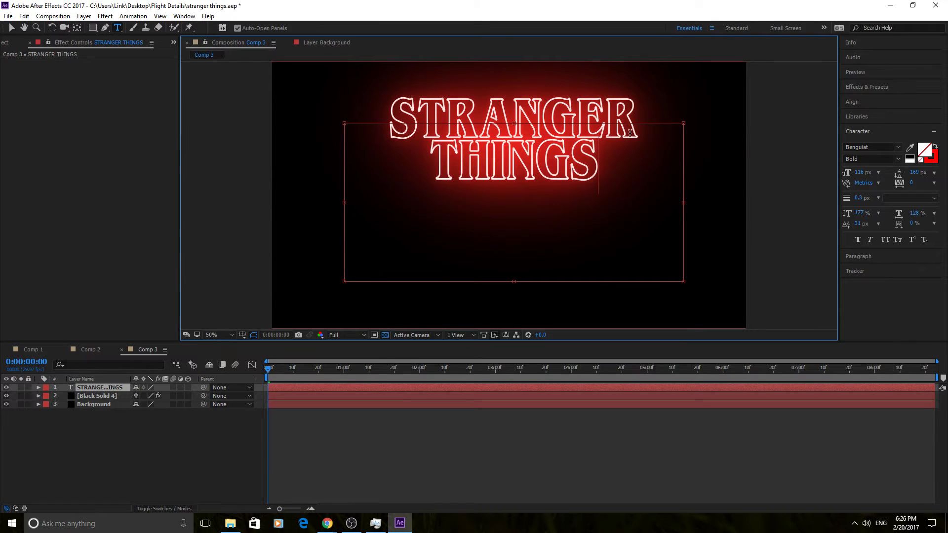
# Step: Delete the character just before THINGS and widen the title's text box on both sides
pyautogui.click(440, 165)
pyautogui.press('BackSpace')
pyautogui.moveTo(684, 202); pyautogui.dragTo(700, 202)
pyautogui.moveTo(336, 202); pyautogui.dragTo(292, 203)
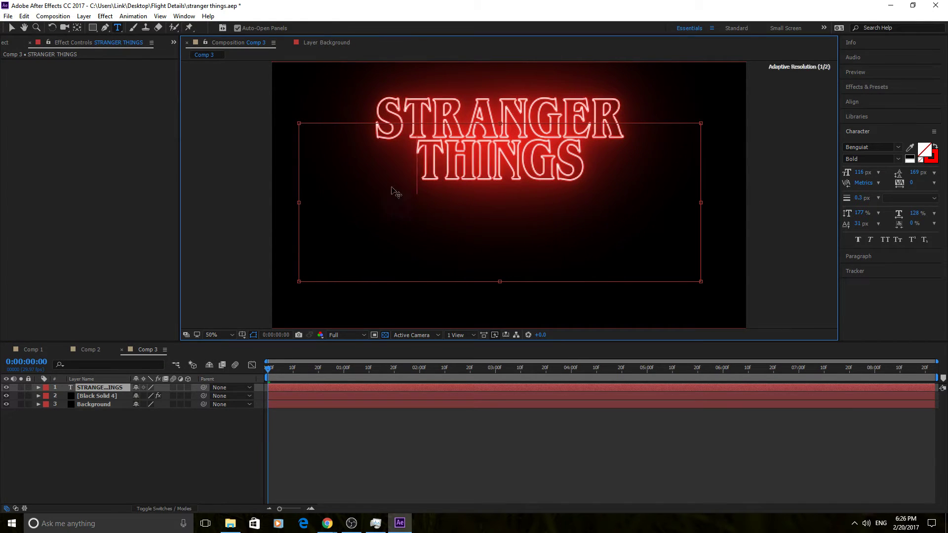
# Step: Set the Saber Glow Spread on Black Solid 4 to 0.23
pyautogui.click(99, 396)
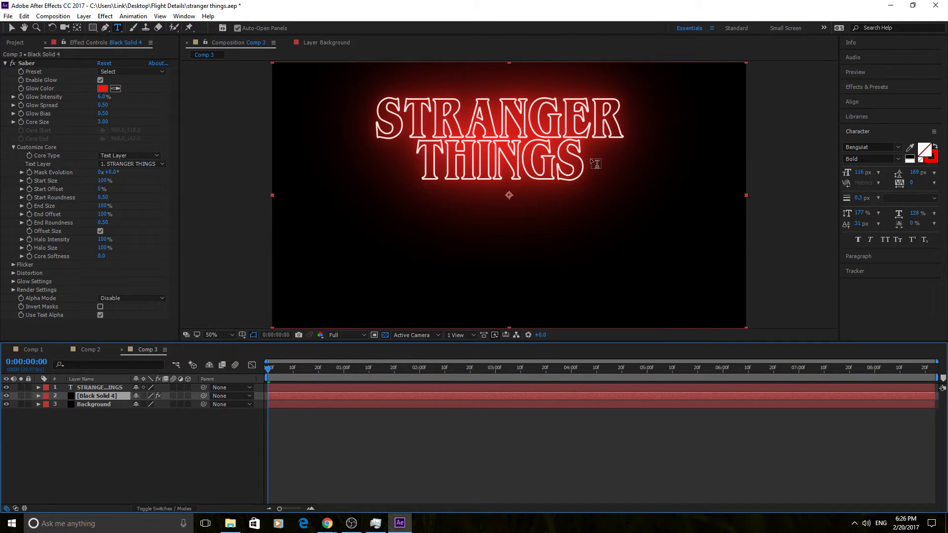
pyautogui.moveTo(596, 163); pyautogui.dragTo(346, 127)
pyautogui.click(433, 442)
pyautogui.click(99, 402)
pyautogui.click(101, 396)
pyautogui.moveTo(105, 108); pyautogui.dragTo(97, 108)
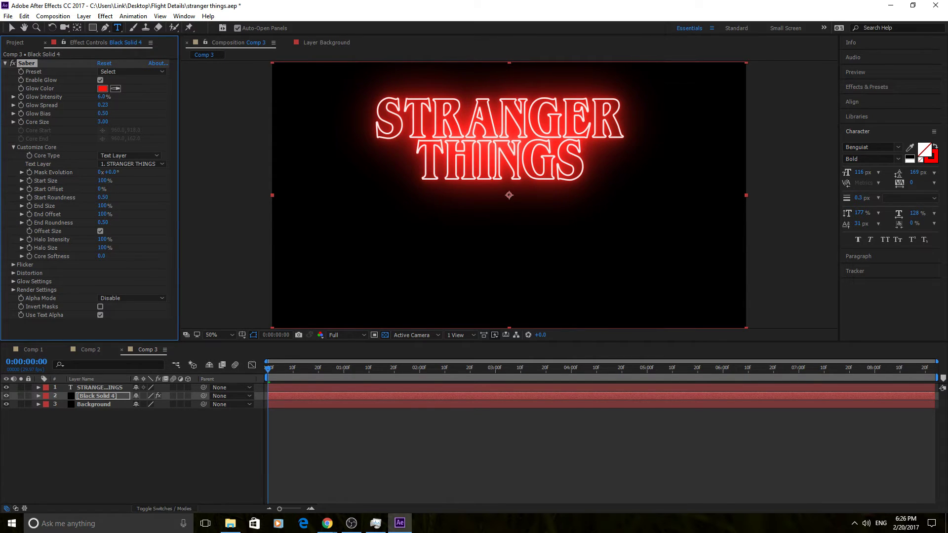
# Step: Switch to Chrome and compare the title's glow with the Stranger Things intro video, and return to After Effects
pyautogui.click(327, 523)
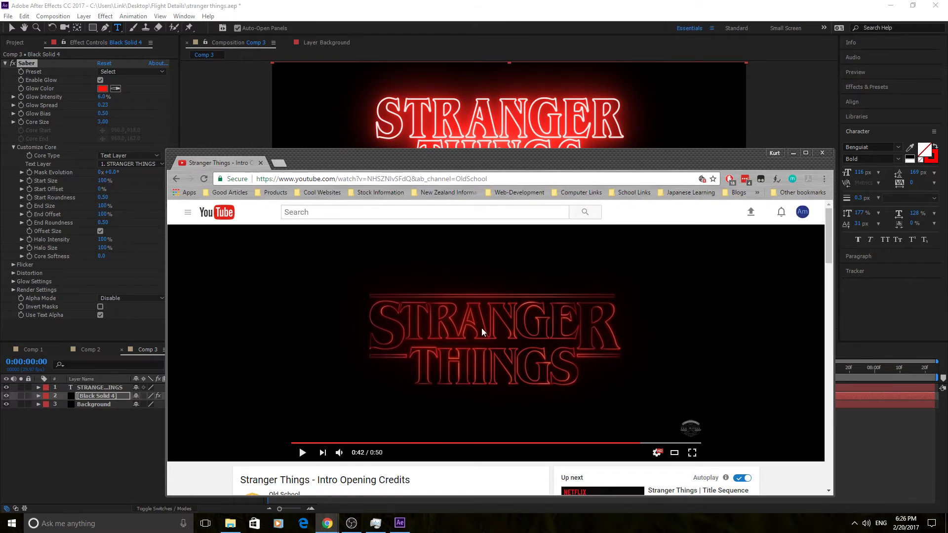
pyautogui.moveTo(601, 174); pyautogui.dragTo(596, 208)
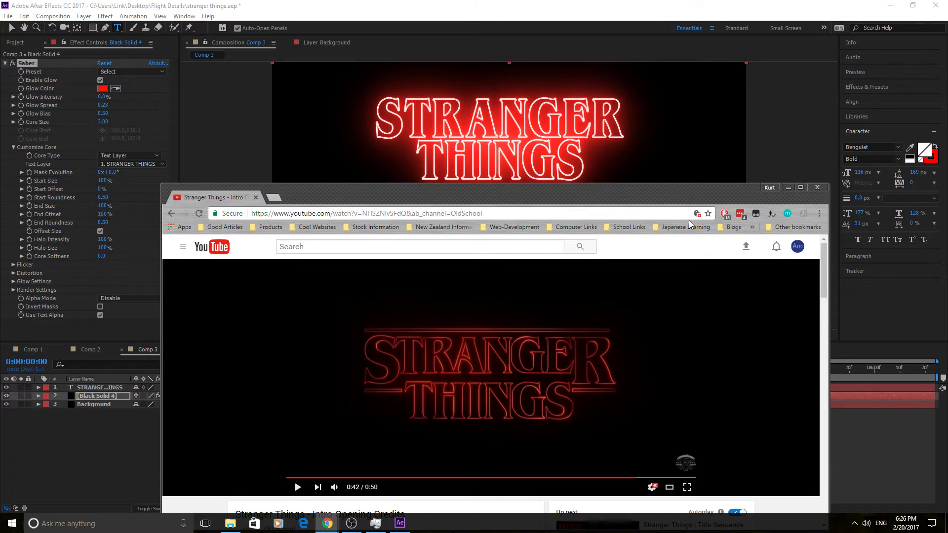
pyautogui.click(787, 188)
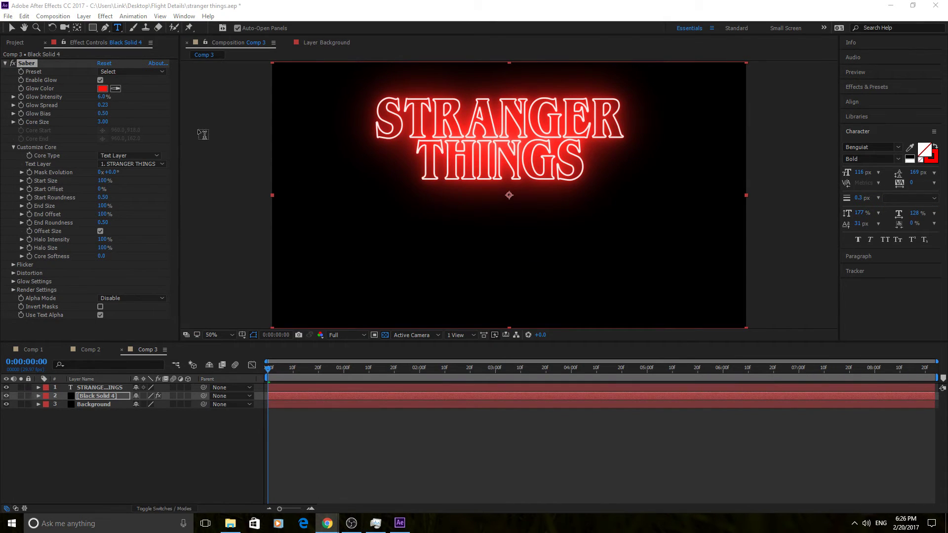
# Step: Set Saber's Glow Bias to 0.44, Core Size to 1.70, Start Size to 42% and End Size to 90%
pyautogui.click(101, 113)
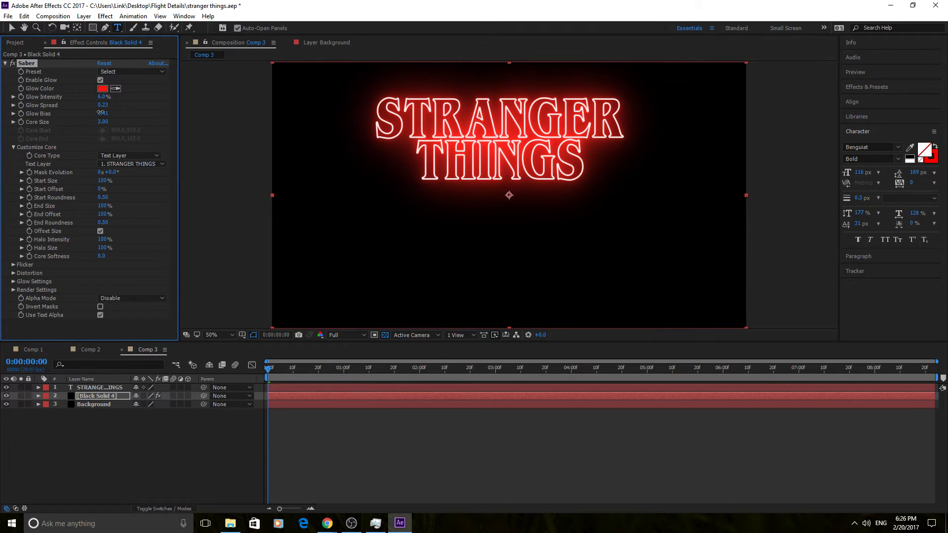
pyautogui.moveTo(103, 121)
pyautogui.mouseDown()
pyautogui.moveTo(93, 121)
pyautogui.moveTo(101, 124)
pyautogui.mouseUp()
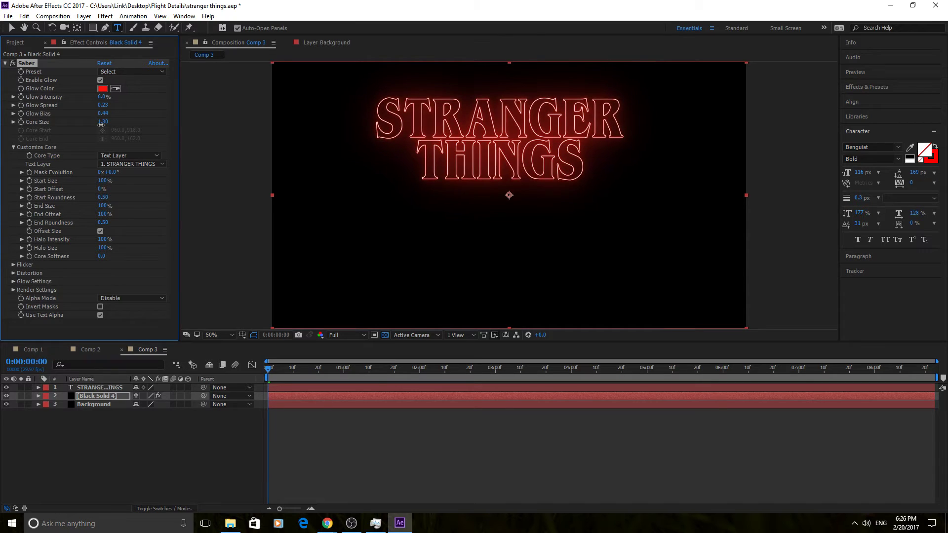
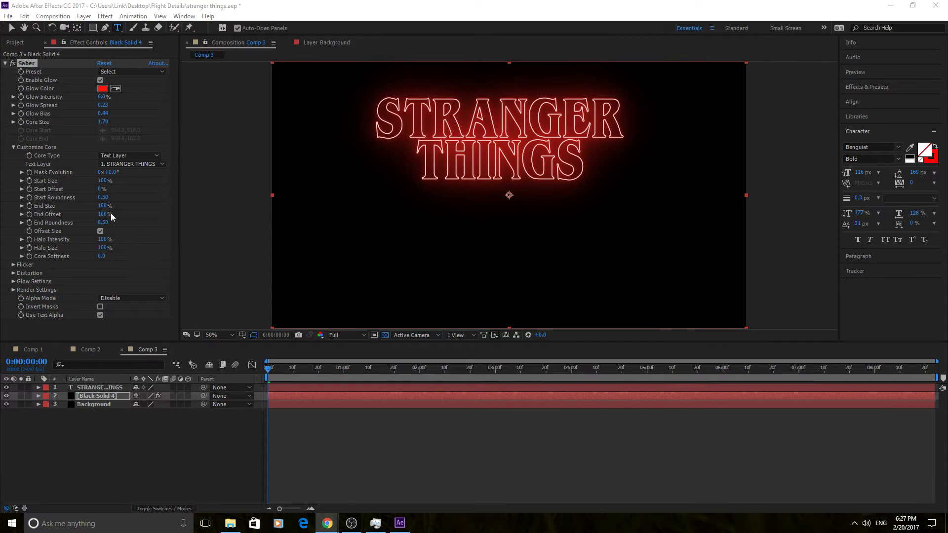
pyautogui.moveTo(98, 182); pyautogui.dragTo(79, 184)
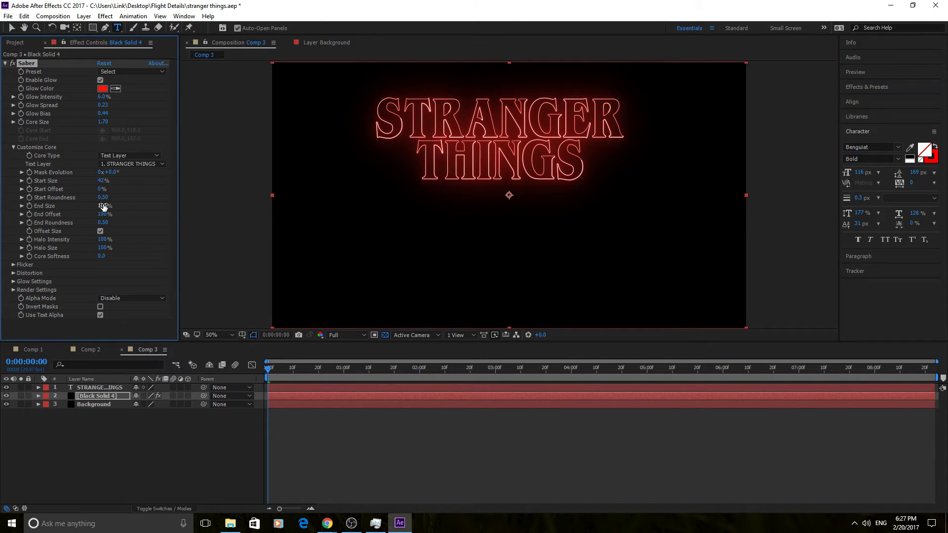
pyautogui.moveTo(103, 206)
pyautogui.mouseDown()
pyautogui.moveTo(95, 206)
pyautogui.moveTo(105, 212)
pyautogui.mouseUp()
# Step: Check the title against the intro video in Chrome and set Saber's Halo Size to 150%
pyautogui.moveTo(947, 197); pyautogui.dragTo(479, 197)
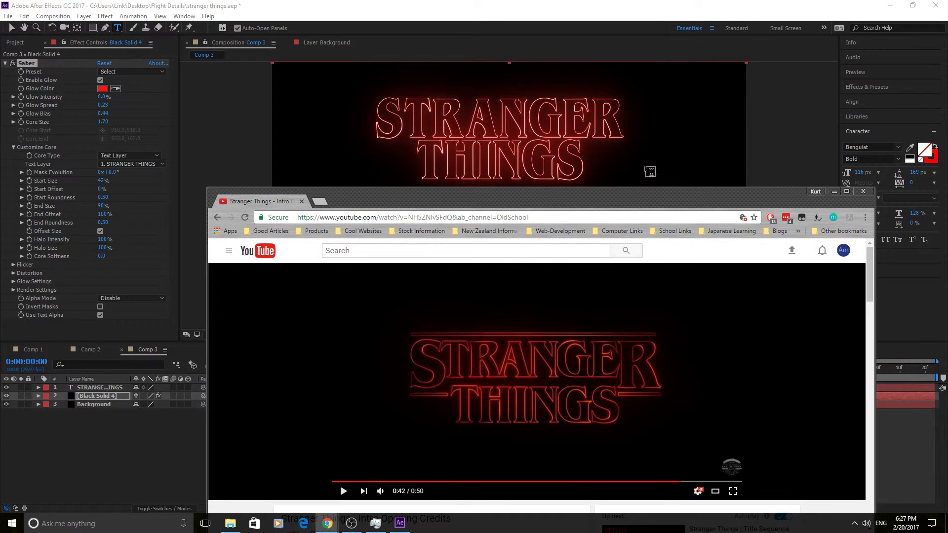
pyautogui.click(635, 184)
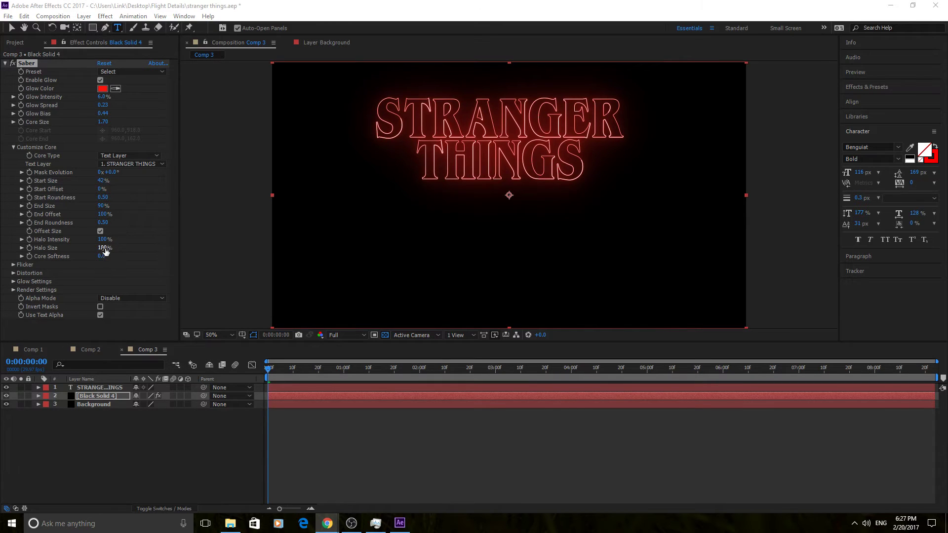
pyautogui.moveTo(105, 250); pyautogui.dragTo(112, 250)
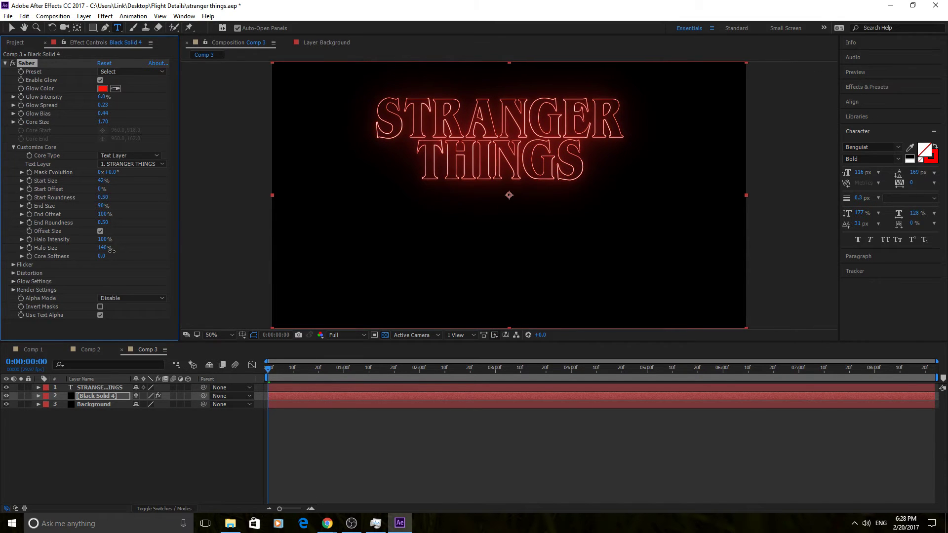
pyautogui.click(104, 248)
pyautogui.write('1')
pyautogui.press('Return')
# Step: Set Saber's Core Softness to 1.5
pyautogui.click(96, 261)
pyautogui.moveTo(105, 260); pyautogui.dragTo(110, 260)
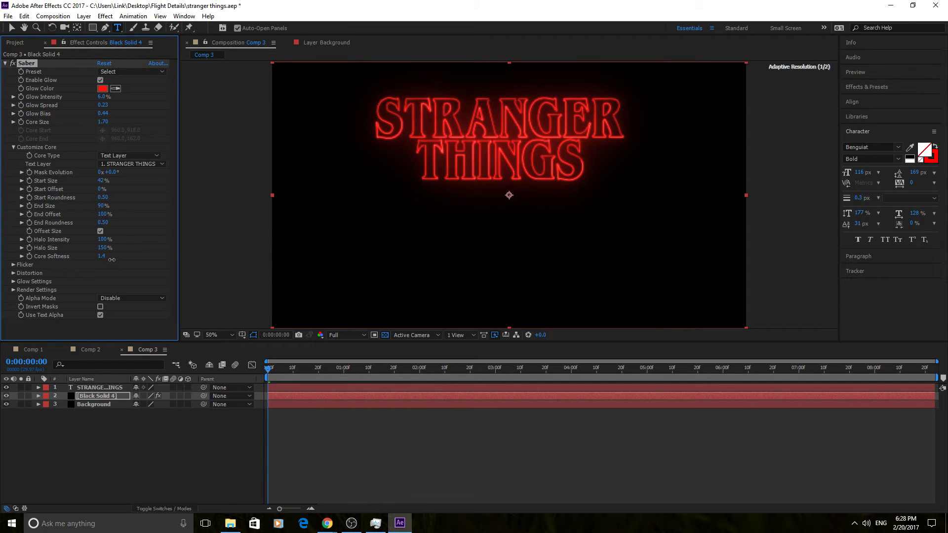
pyautogui.moveTo(112, 259); pyautogui.dragTo(113, 260)
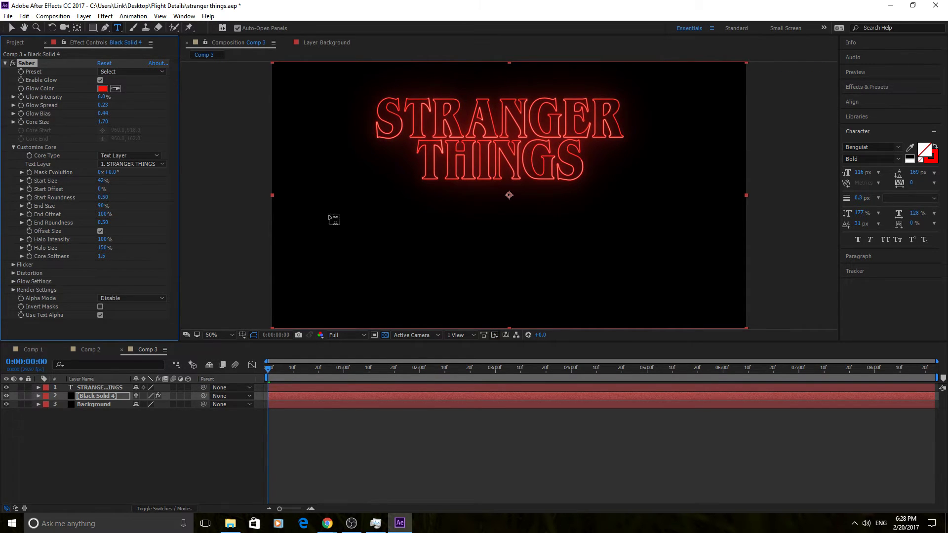
# Step: Reselect Black Solid 4 and compare its softened glow with the Stranger Things intro video in Chrome
pyautogui.click(635, 174)
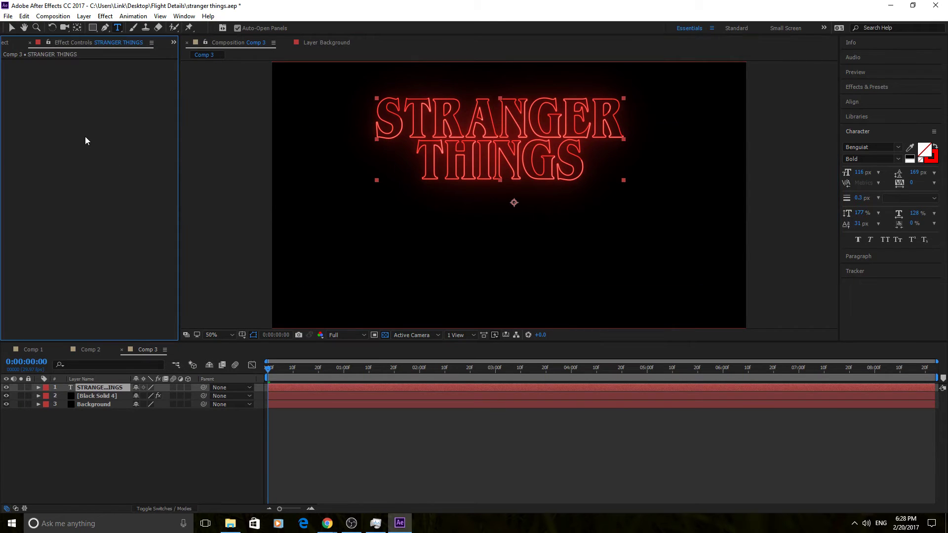
pyautogui.click(7, 43)
pyautogui.click(101, 46)
pyautogui.click(112, 402)
pyautogui.click(110, 395)
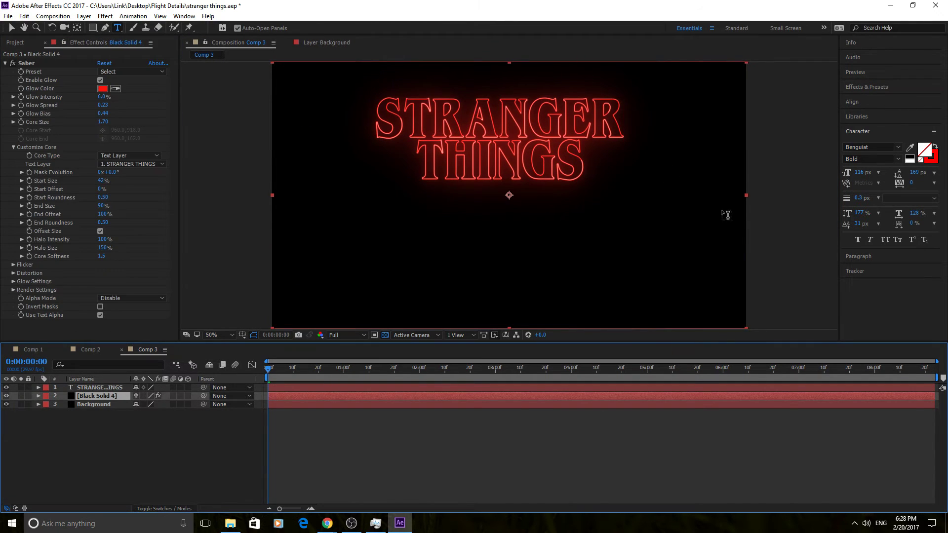
pyautogui.hotkey('alt', 'Tab')
pyautogui.moveTo(664, 182); pyautogui.dragTo(454, 211)
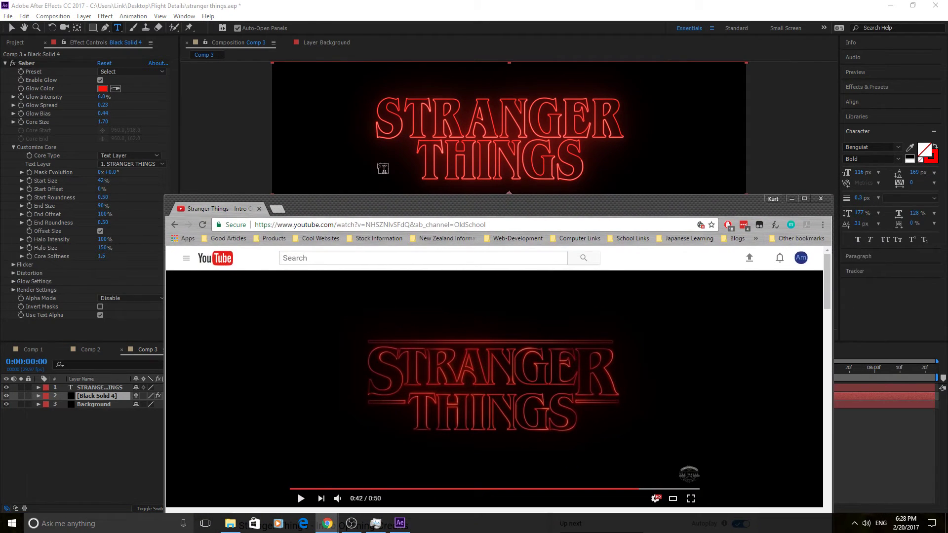
# Step: Try a Core Softness of 0 on the Saber glow in After Effects
pyautogui.click(101, 256)
pyautogui.write('0')
pyautogui.press('Return')
pyautogui.click(407, 451)
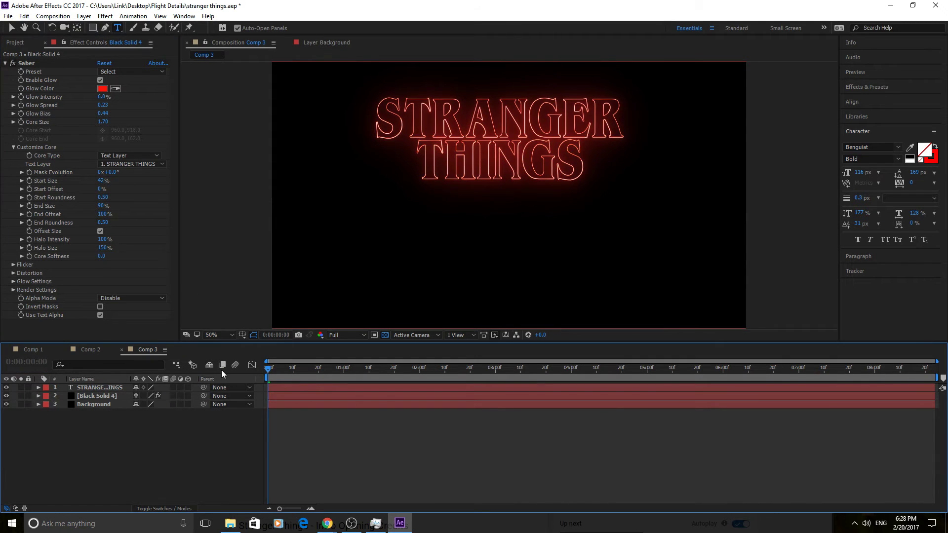
# Step: Compare the sharp-edged title with the intro video in Chrome and set Saber's Core Softness back to 1.5
pyautogui.moveTo(325, 524)
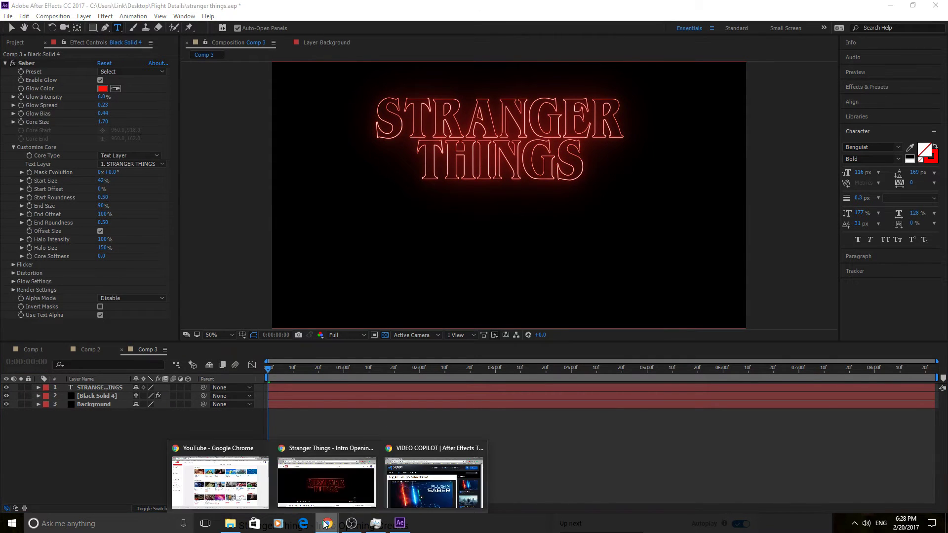
pyautogui.click(326, 479)
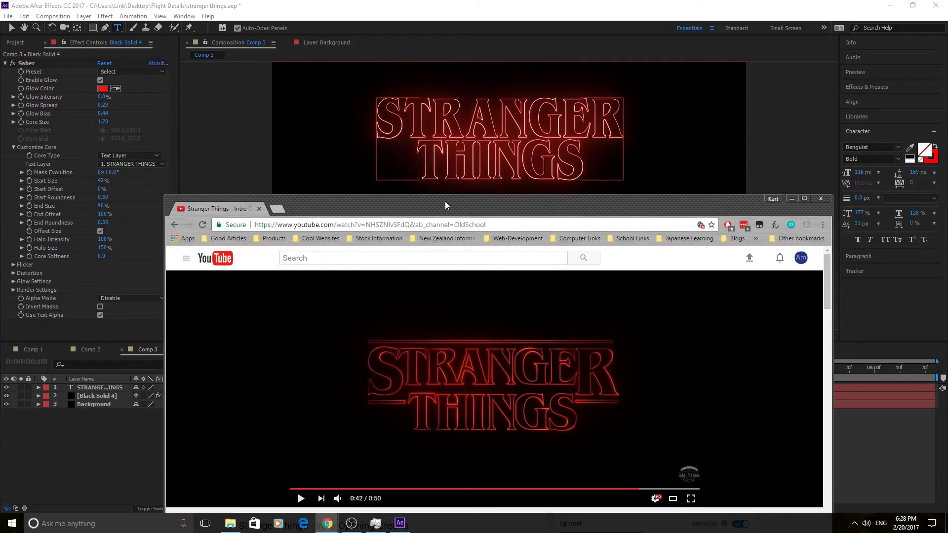
pyautogui.moveTo(445, 201); pyautogui.dragTo(461, 202)
pyautogui.click(101, 255)
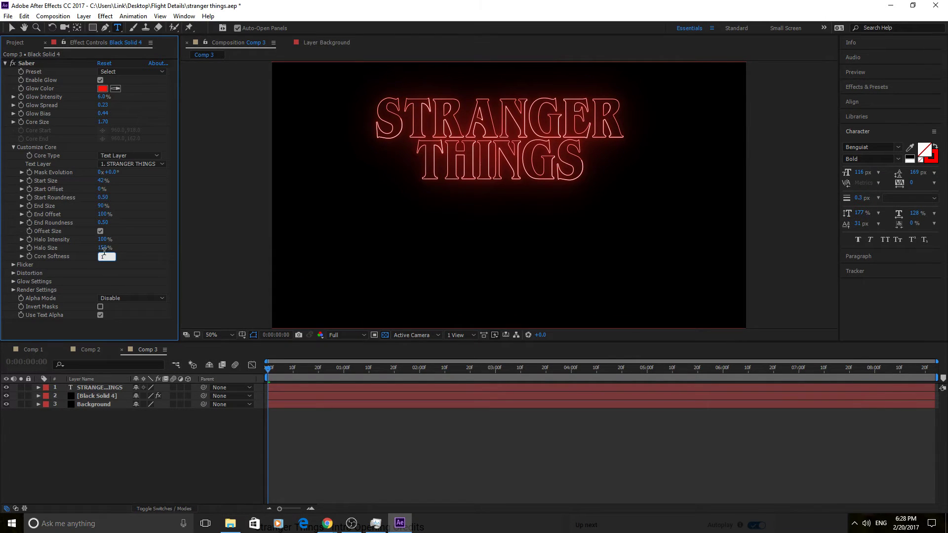
pyautogui.click(448, 424)
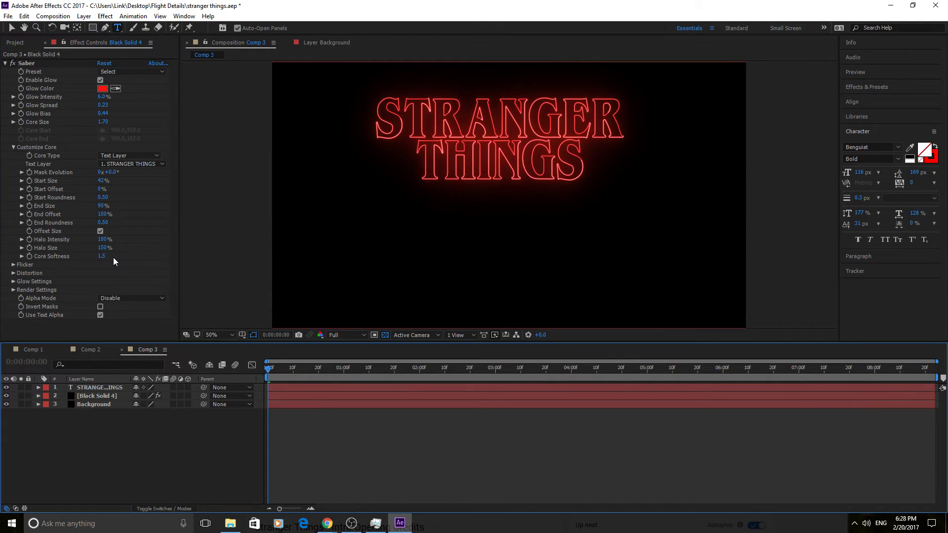
# Step: Move the STRANGER THINGS text down to the center of the composition
pyautogui.click(393, 172)
pyautogui.click(11, 28)
pyautogui.click(488, 156)
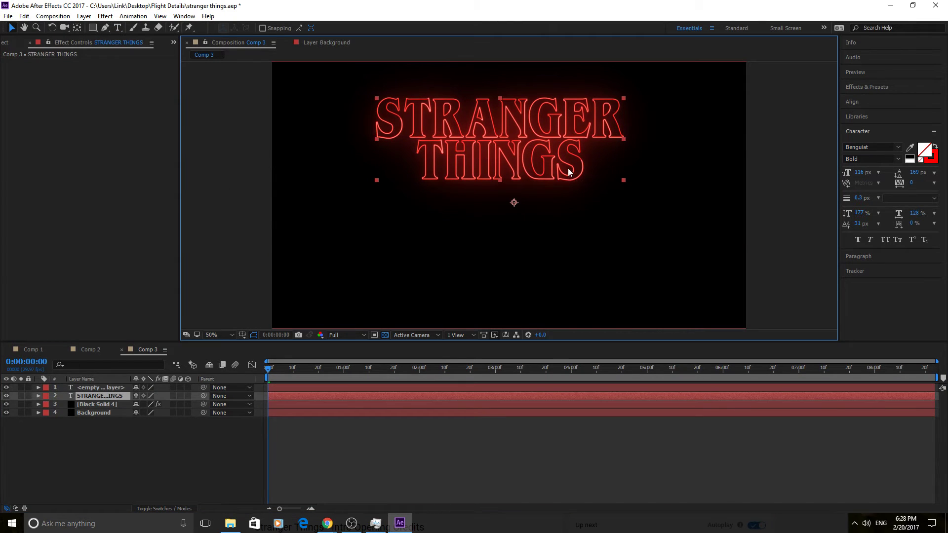
pyautogui.moveTo(569, 167); pyautogui.dragTo(556, 212)
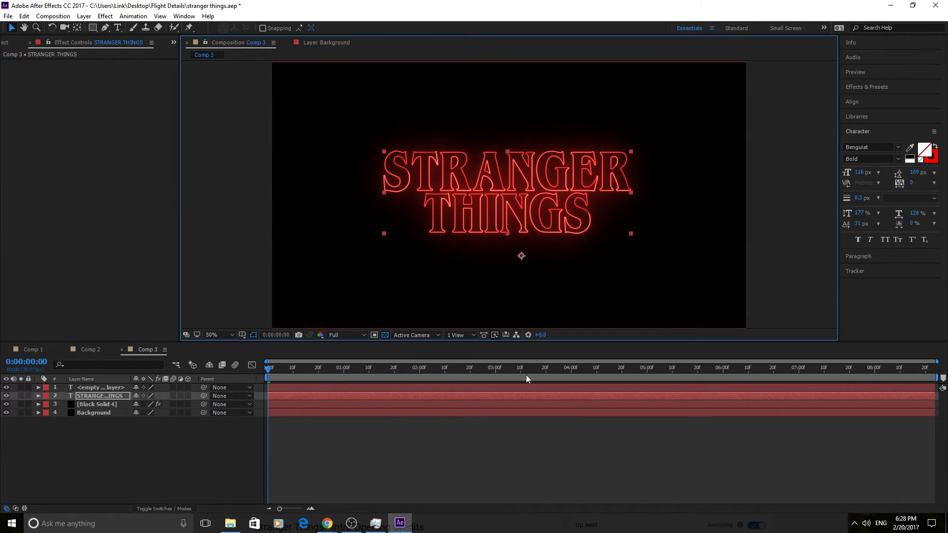
# Step: Compare the centered title's lettering and spacing with the Stranger Things intro video in Chrome, and return to After Effects
pyautogui.moveTo(327, 522)
pyautogui.click(361, 469)
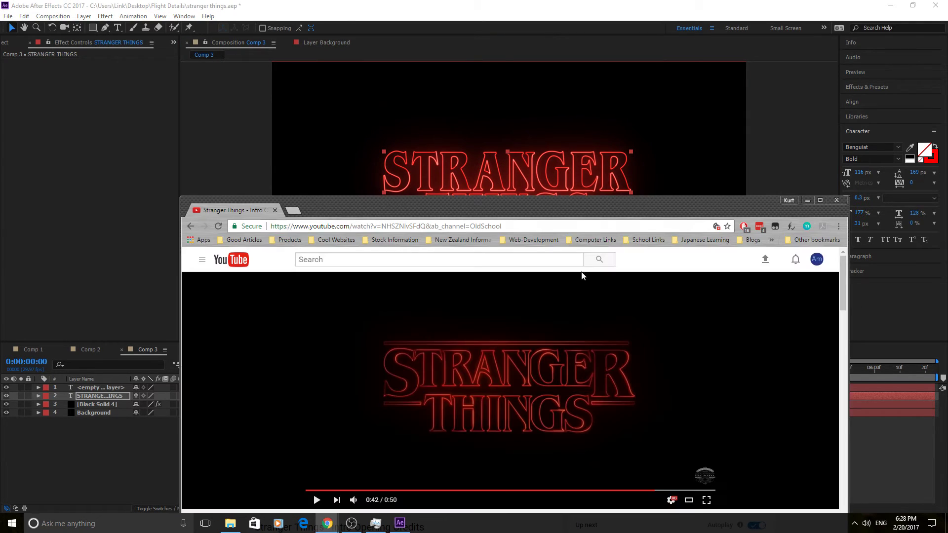
pyautogui.moveTo(596, 204); pyautogui.dragTo(561, 246)
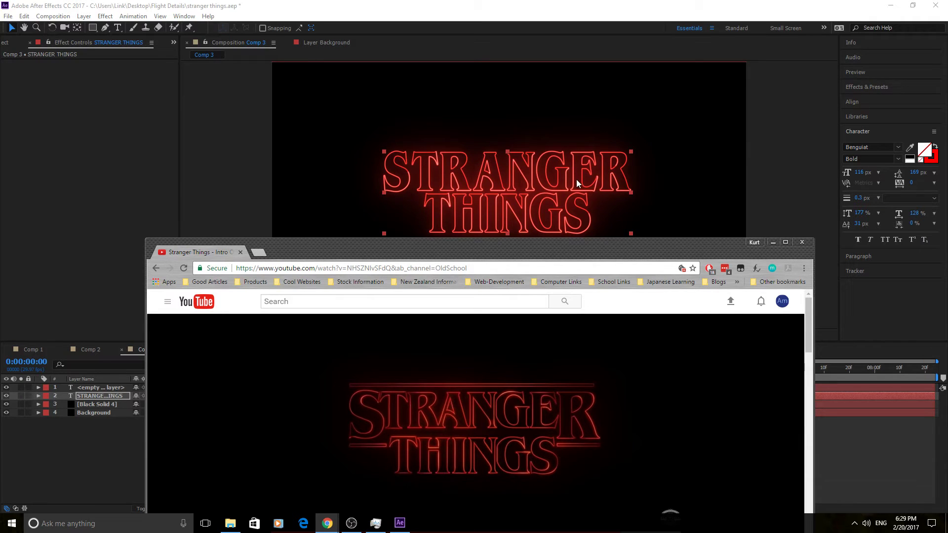
pyautogui.moveTo(567, 250); pyautogui.dragTo(553, 325)
pyautogui.click(492, 195)
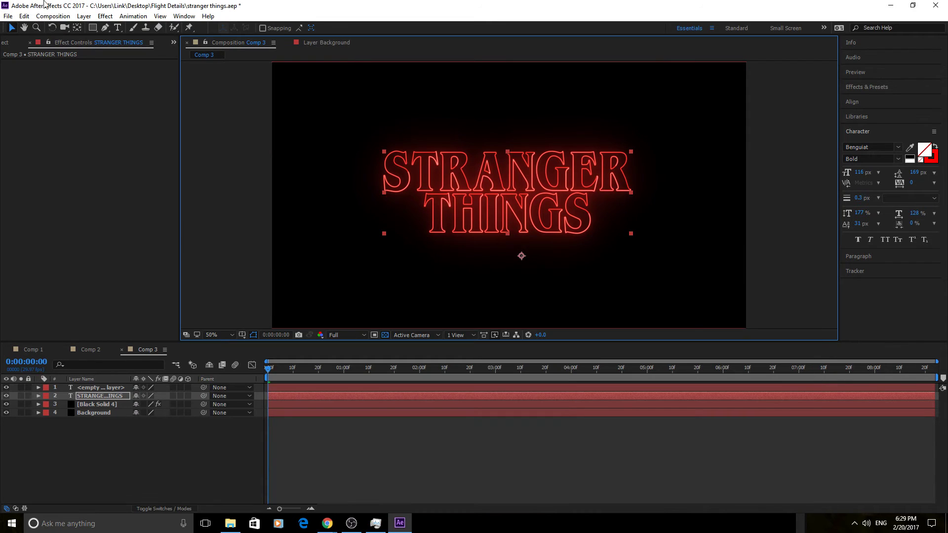
# Step: Try a vertical scale and a horizontal scale of 100% on the whole STRANGER THINGS text
pyautogui.click(117, 28)
pyautogui.moveTo(561, 212); pyautogui.dragTo(593, 212)
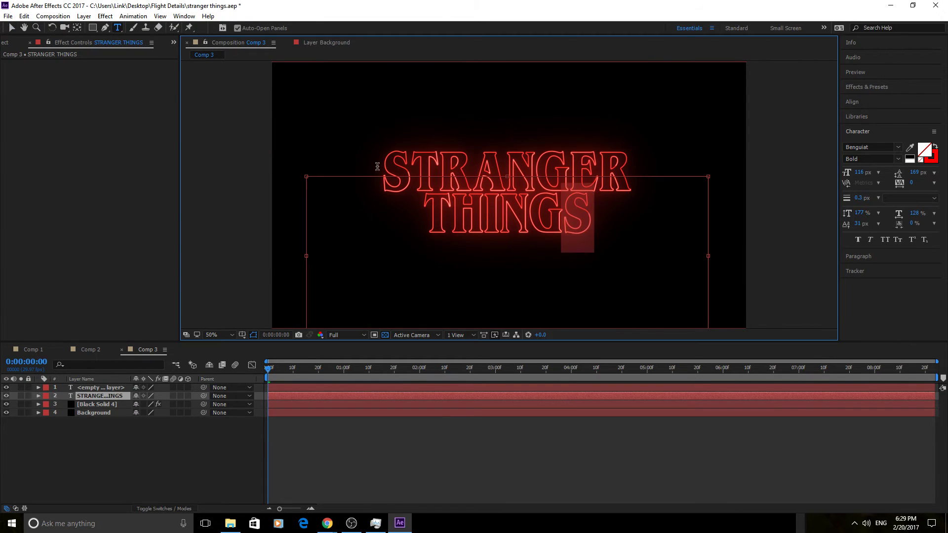
pyautogui.moveTo(377, 166); pyautogui.dragTo(646, 198)
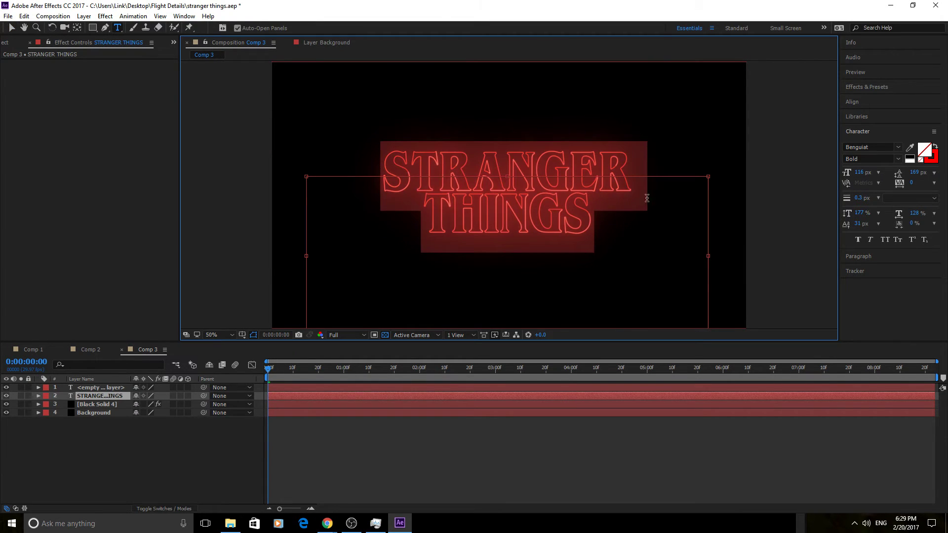
pyautogui.click(859, 213)
pyautogui.write('100')
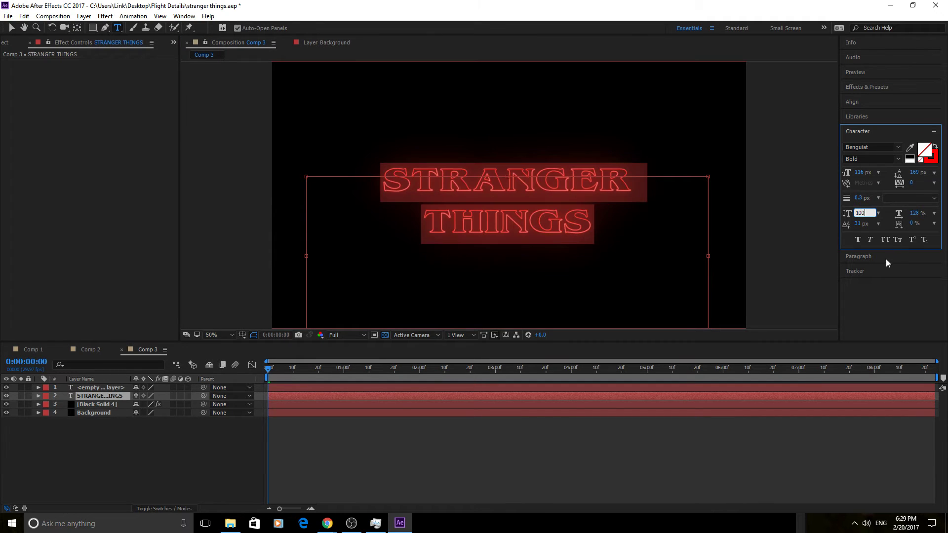
pyautogui.click(918, 213)
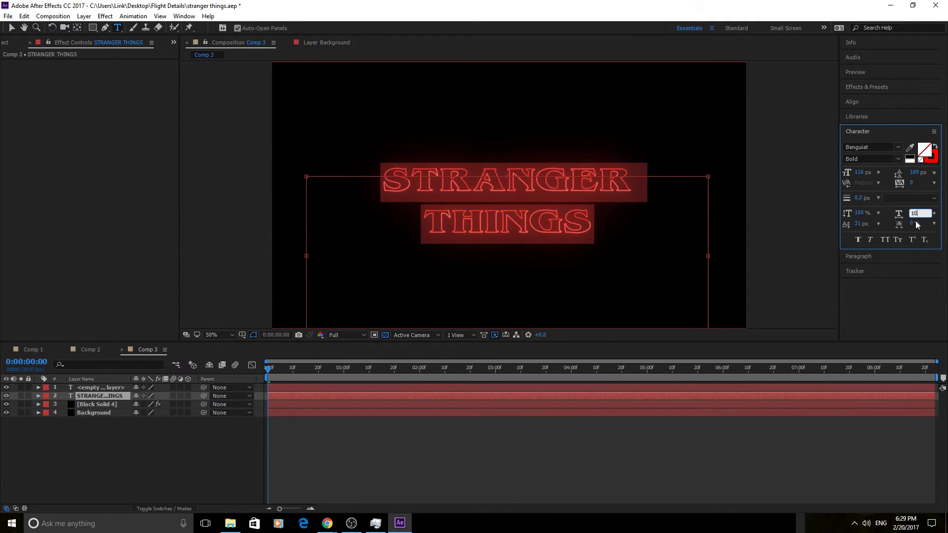
pyautogui.write('100')
pyautogui.press('Return')
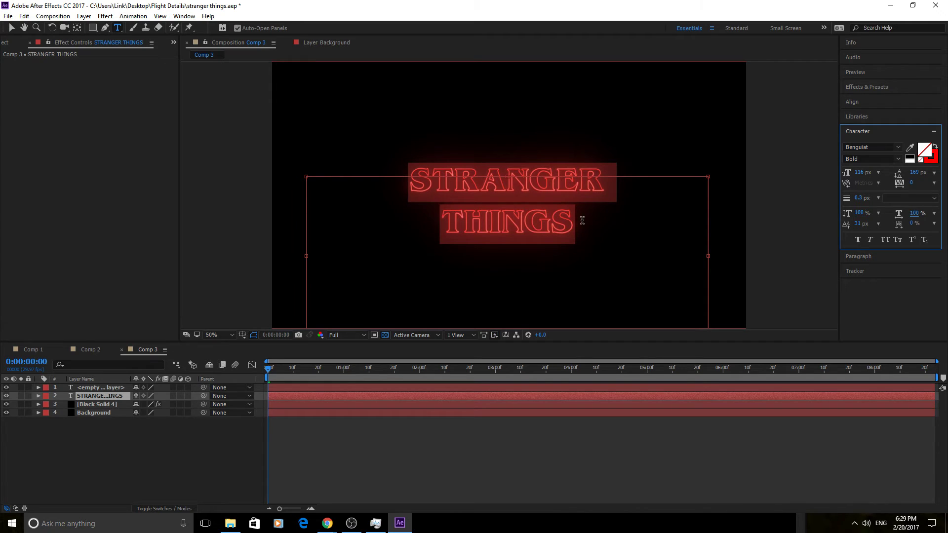
# Step: Set the title text's vertical scale to 177% and its horizontal scale to 128%
pyautogui.click(861, 212)
pyautogui.write('177')
pyautogui.press('Return')
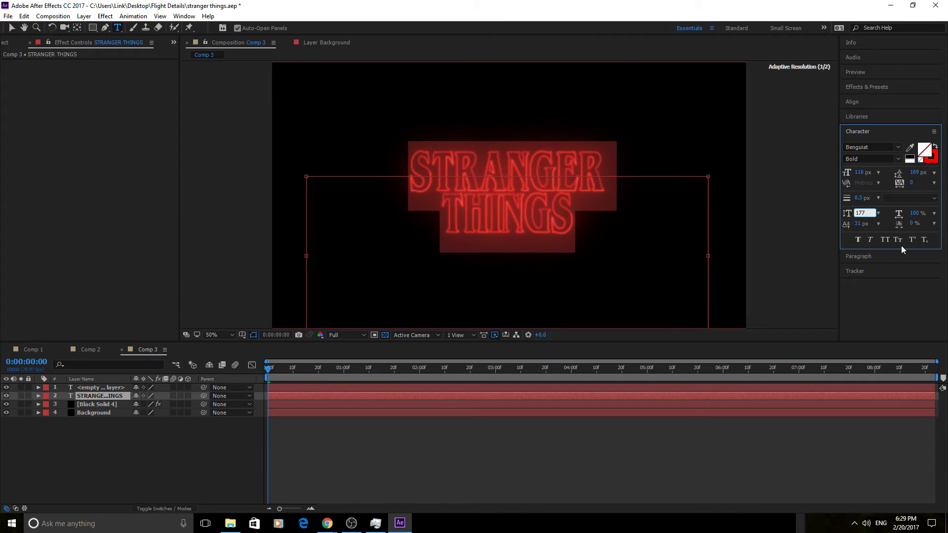
pyautogui.click(914, 213)
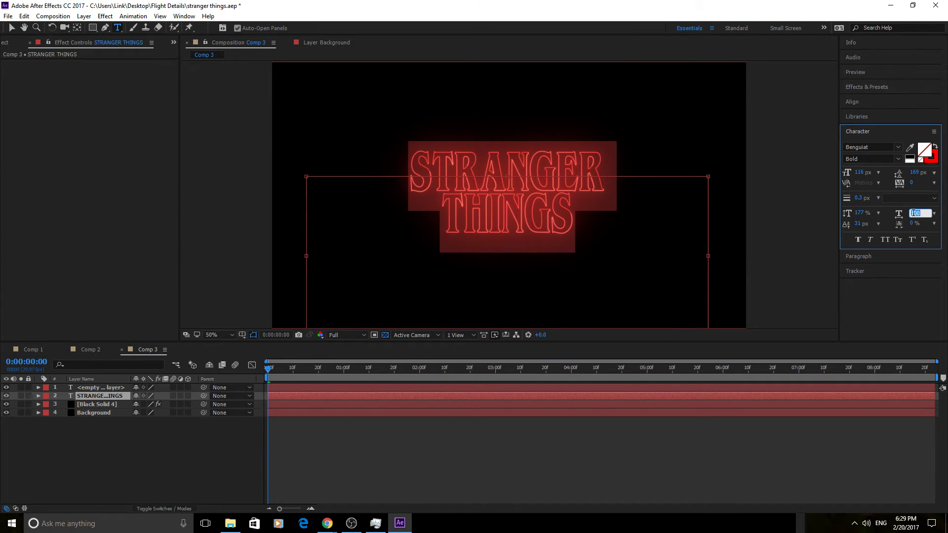
pyautogui.write('128')
pyautogui.press('Return')
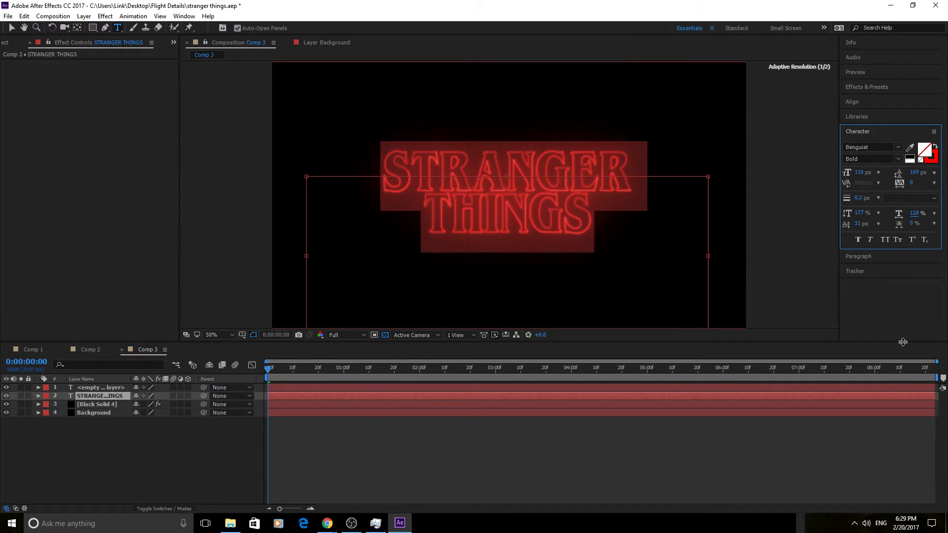
pyautogui.click(599, 228)
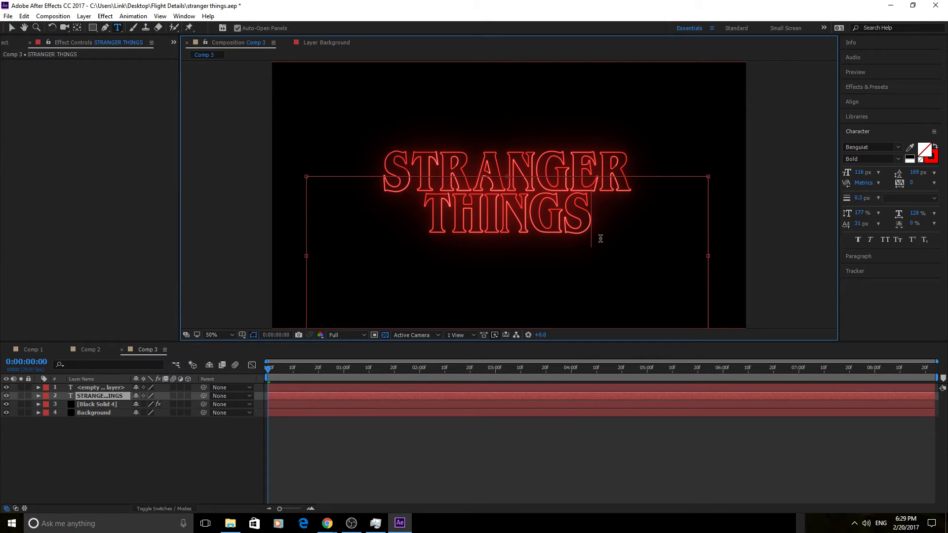
pyautogui.keyDown('shift'); pyautogui.click(394, 171); pyautogui.keyUp('shift')
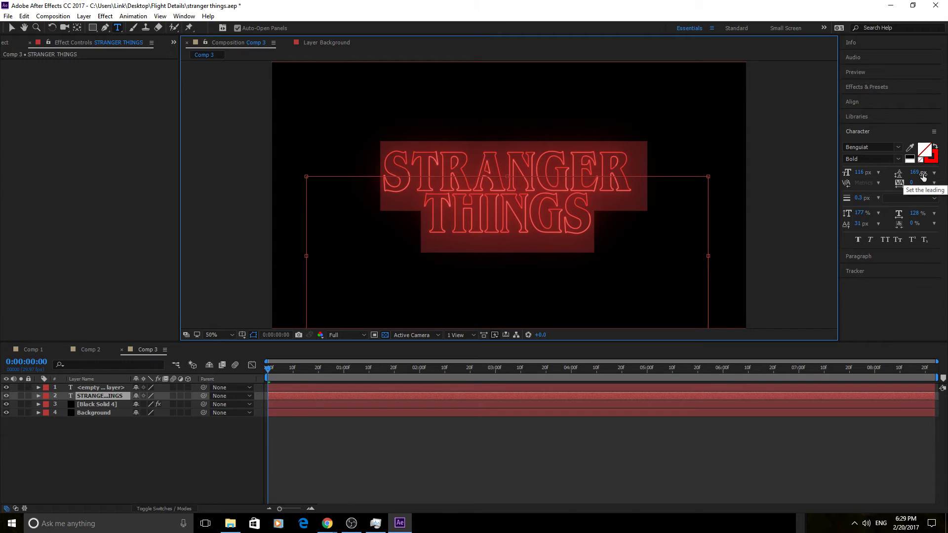
pyautogui.click(641, 181)
pyautogui.click(557, 178)
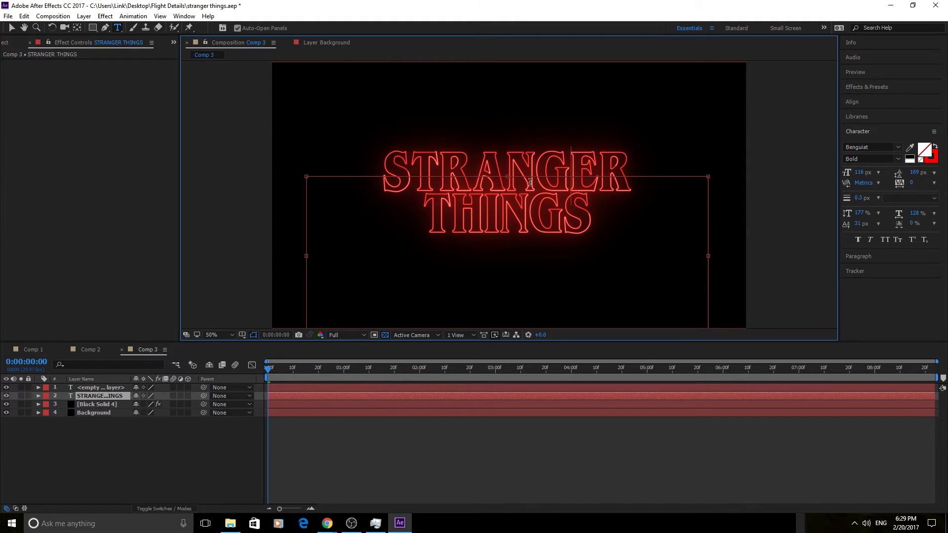
# Step: Set the font size of the final R in STRANGER to 142 px
pyautogui.moveTo(620, 179); pyautogui.dragTo(603, 174)
pyautogui.click(865, 172)
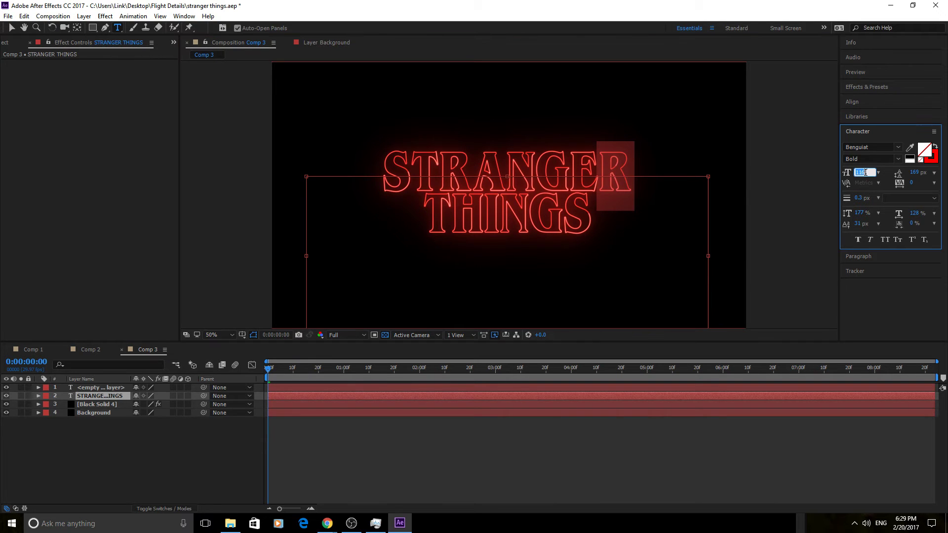
pyautogui.write('142')
pyautogui.press('Return')
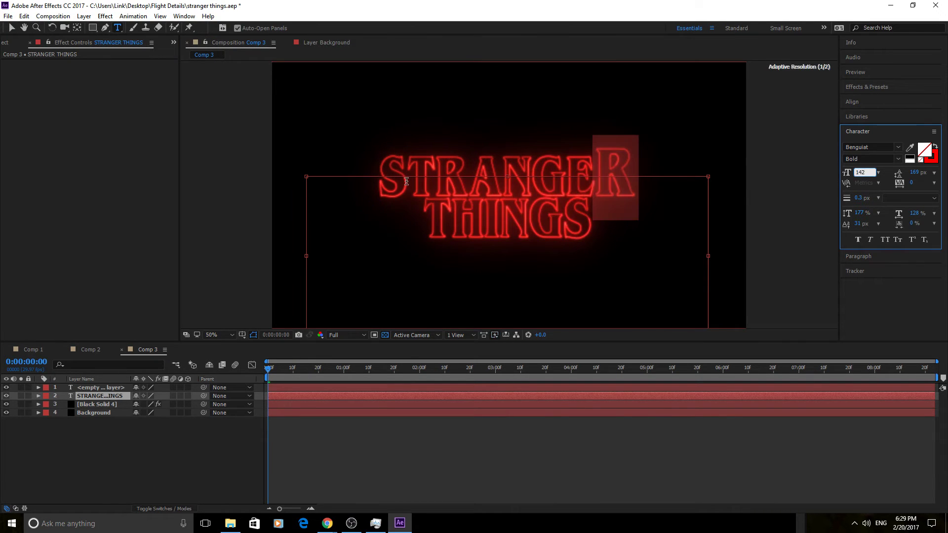
pyautogui.moveTo(411, 180); pyautogui.dragTo(388, 181)
pyautogui.write('142')
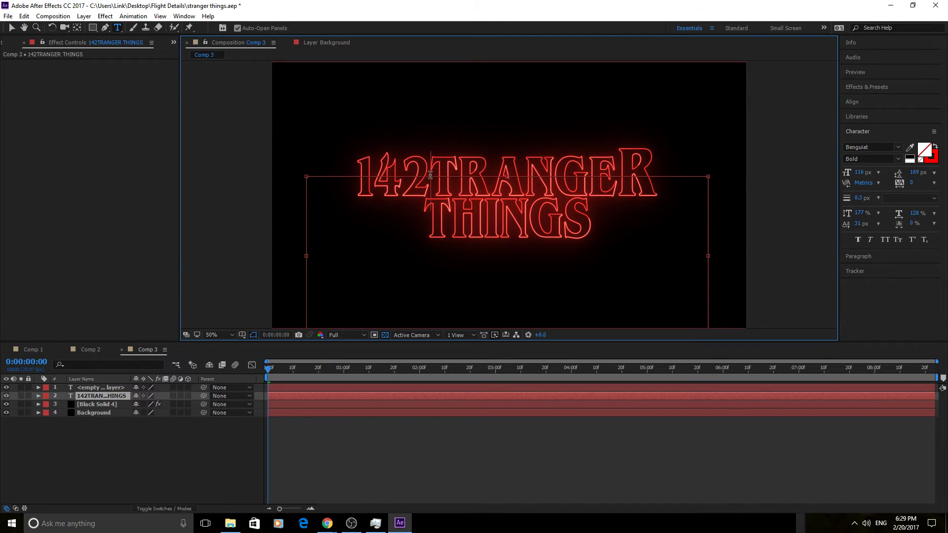
pyautogui.press('BackSpace')
pyautogui.press('BackSpace')
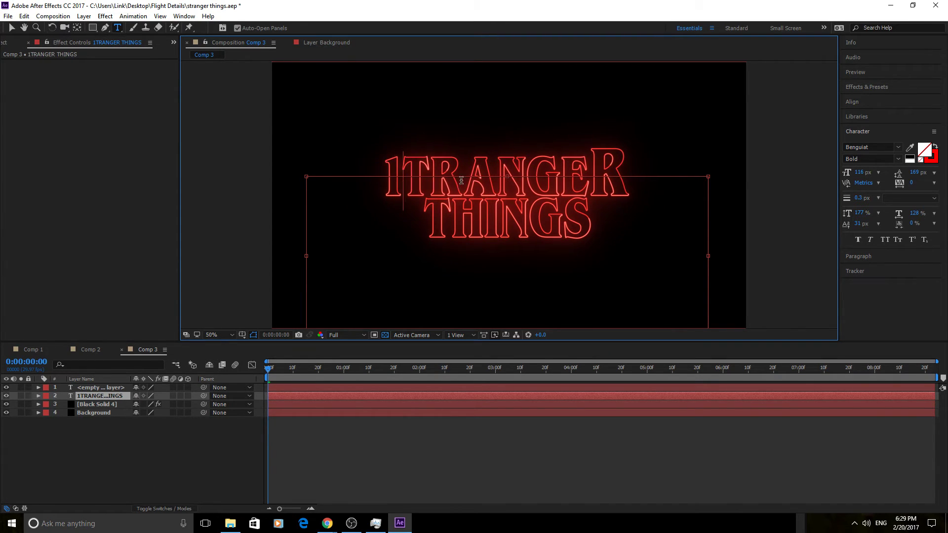
pyautogui.press('BackSpace')
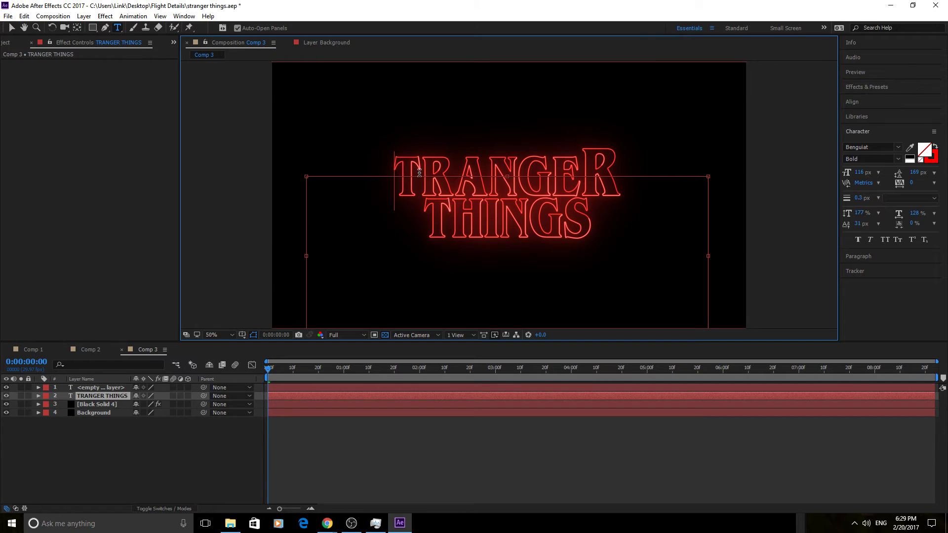
pyautogui.write('S')
# Step: Set the font size of the opening S in STRANGER to 142 px
pyautogui.keyDown('shift'); pyautogui.click(379, 166); pyautogui.keyUp('shift')
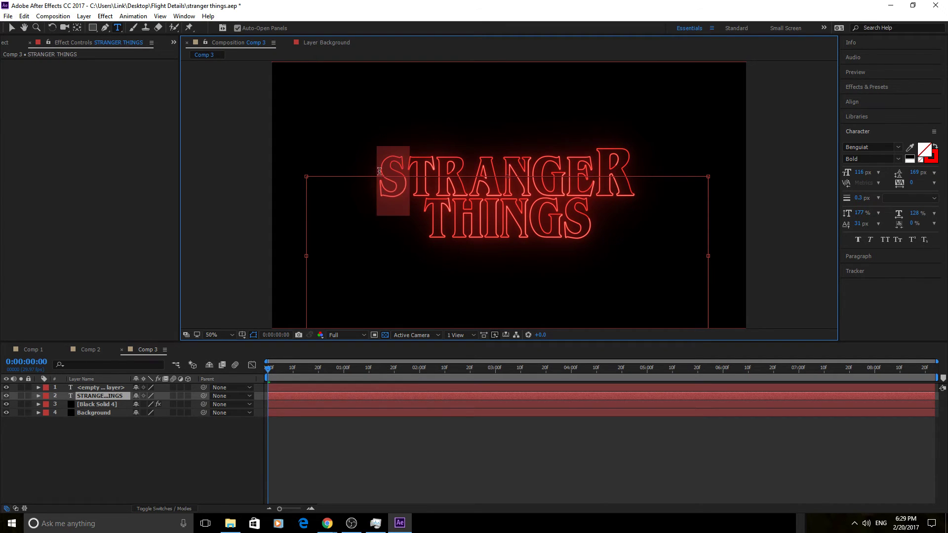
pyautogui.click(859, 172)
pyautogui.write('1')
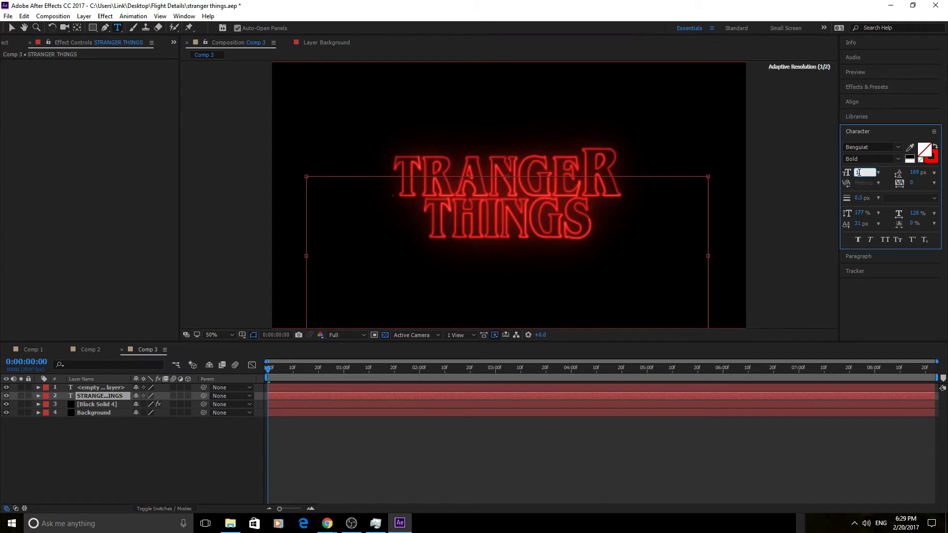
pyautogui.write('42')
pyautogui.press('Return')
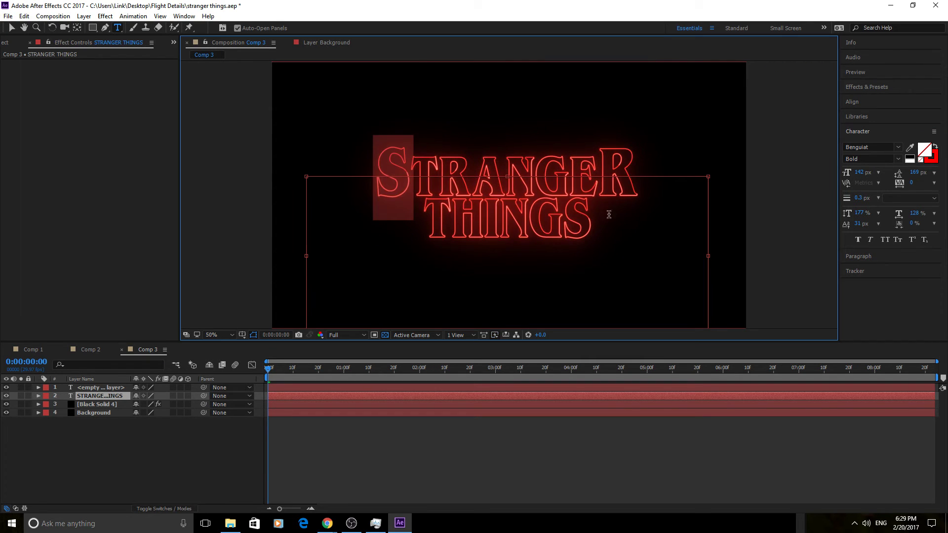
pyautogui.click(598, 197)
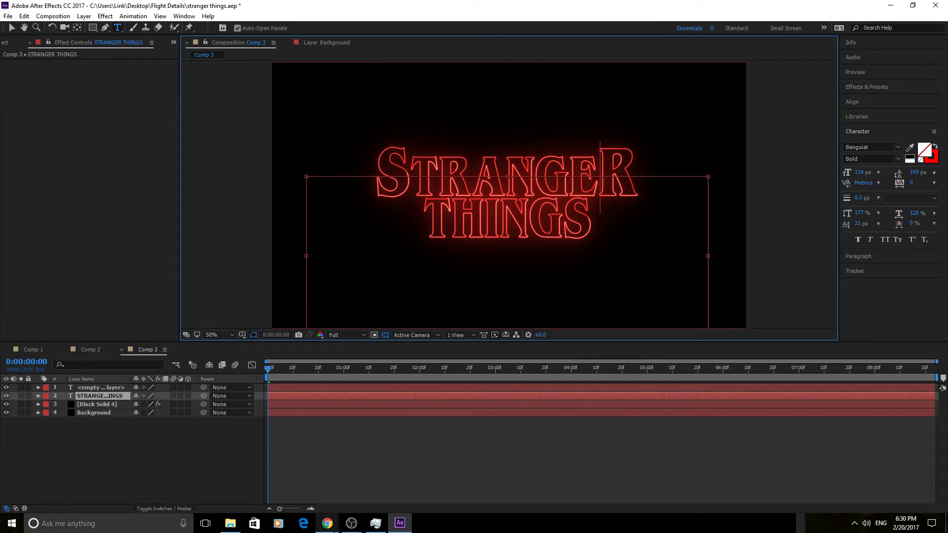
# Step: Compare the enlarged S and R with the lettering in the intro video in Chrome
pyautogui.moveTo(328, 523)
pyautogui.click(377, 480)
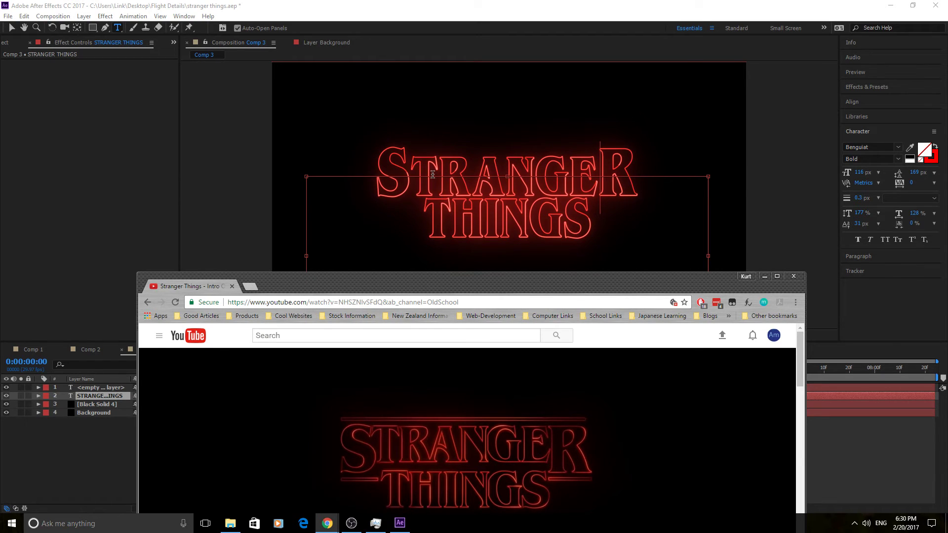
pyautogui.click(761, 277)
# Step: Raise the baseline shift of the letters TRANGE, between the large S and R, to 67 px in After Effects
pyautogui.moveTo(594, 181); pyautogui.dragTo(412, 181)
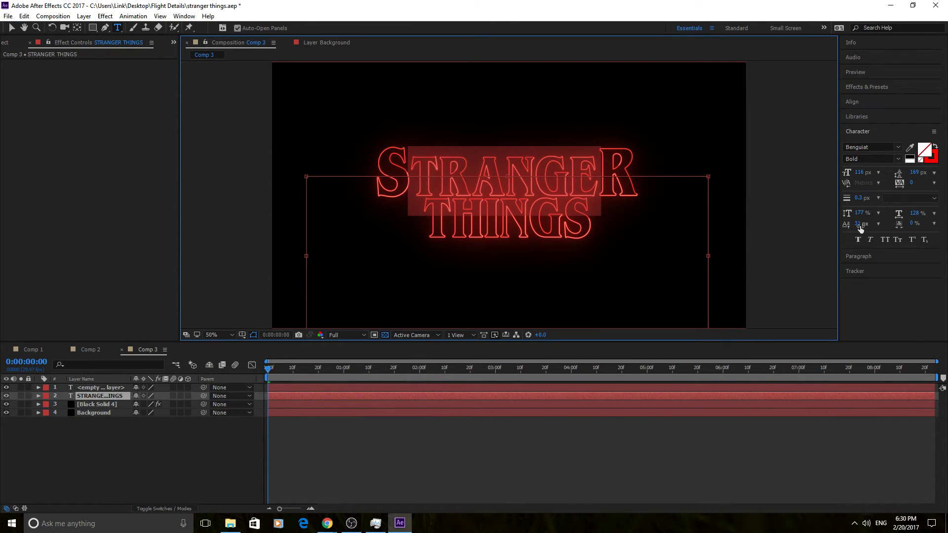
pyautogui.moveTo(860, 226); pyautogui.dragTo(880, 224)
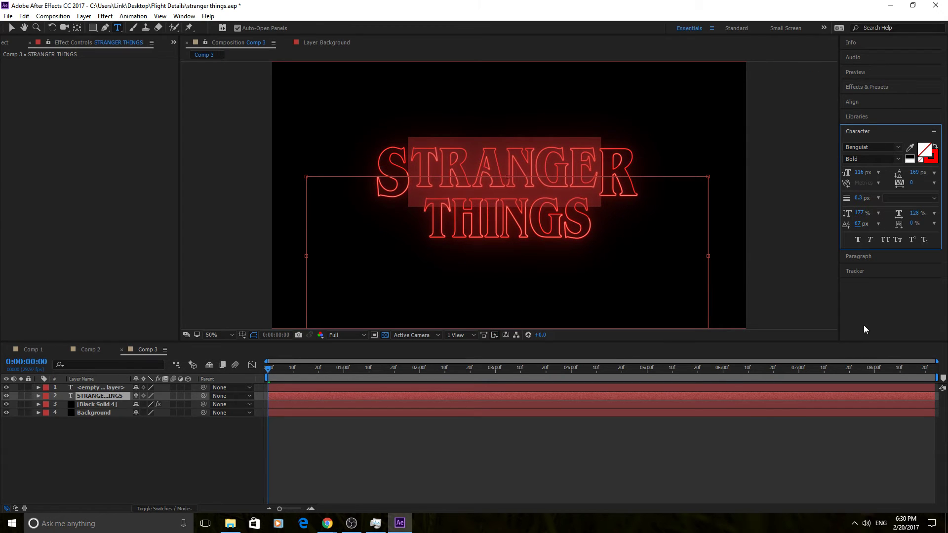
pyautogui.click(679, 443)
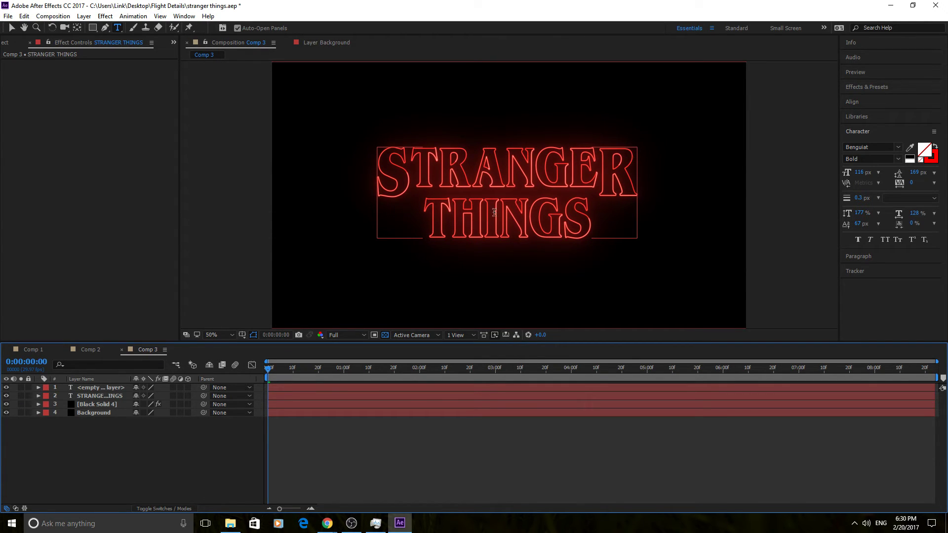
# Step: Compare the raised middle letters and the overall title width with the intro video in Chrome
pyautogui.moveTo(339, 525)
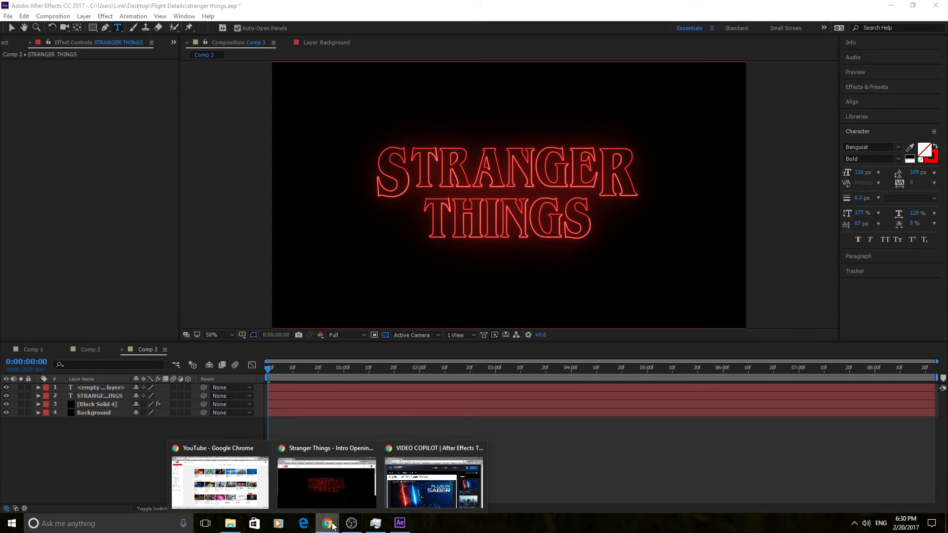
pyautogui.click(328, 477)
pyautogui.moveTo(586, 282); pyautogui.dragTo(629, 245)
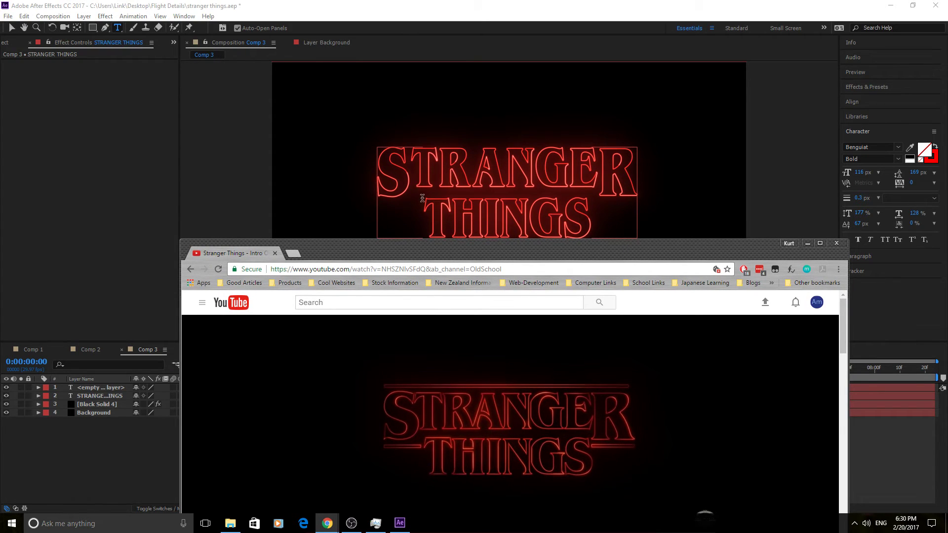
# Step: Reduce the horizontal scale of the whole title text to 125% in After Effects
pyautogui.click(608, 220)
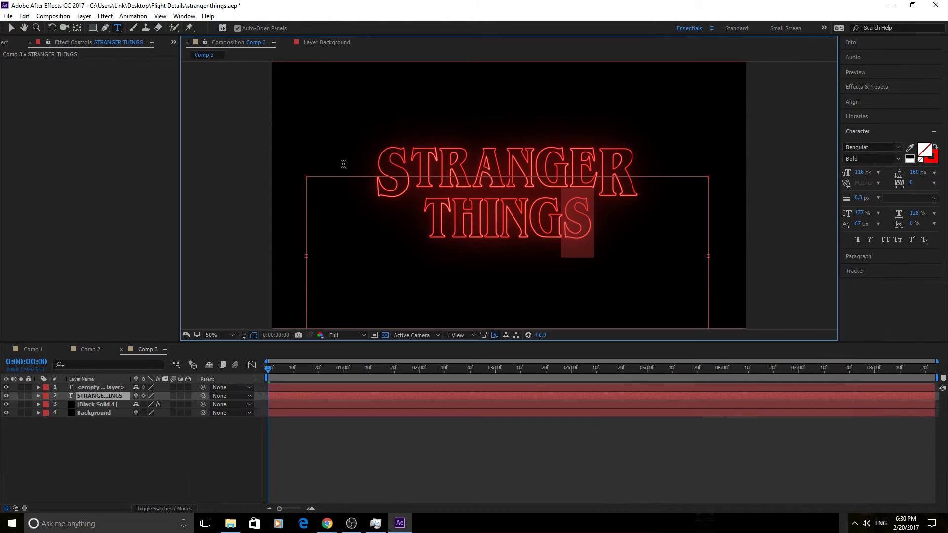
pyautogui.hotkey('ctrl', 'a')
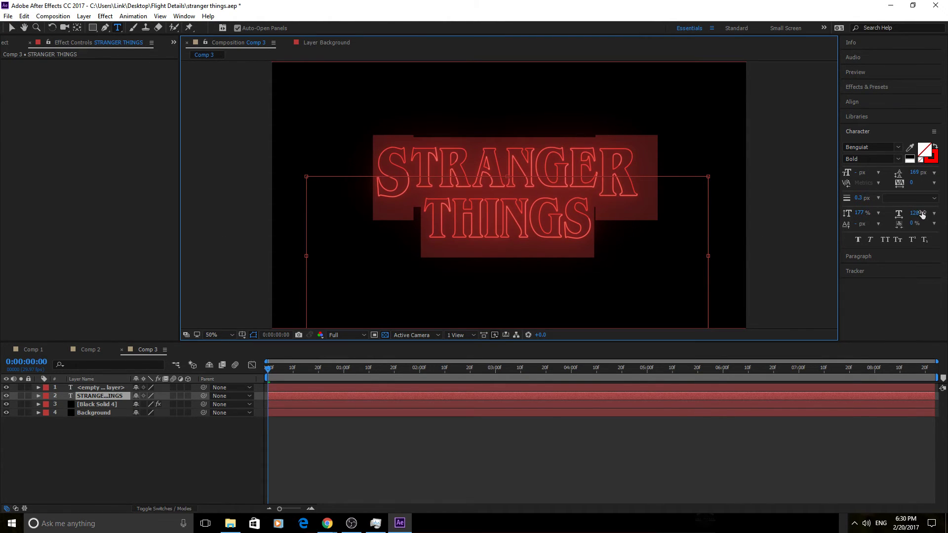
pyautogui.moveTo(919, 214); pyautogui.dragTo(916, 215)
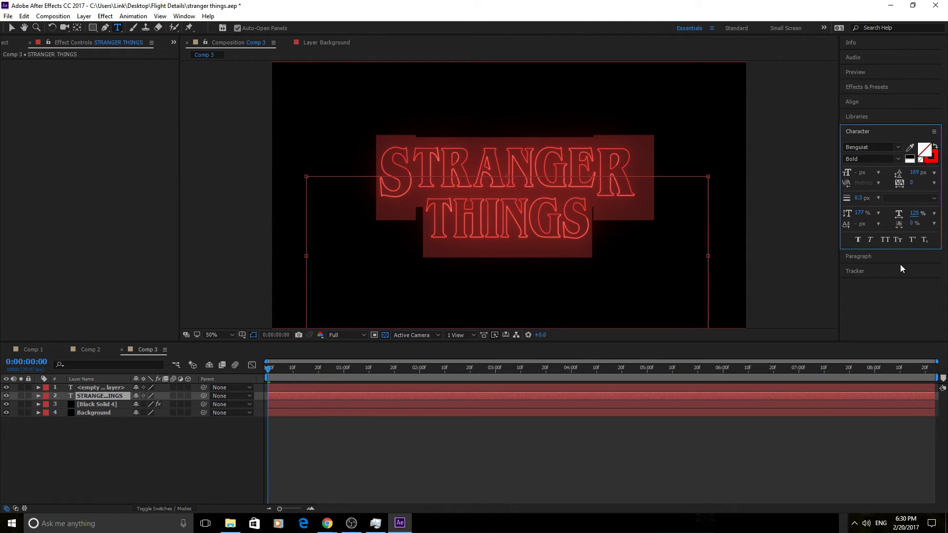
pyautogui.click(608, 275)
# Step: Try a tracking of -55 on the letters INGS in THINGS
pyautogui.click(599, 215)
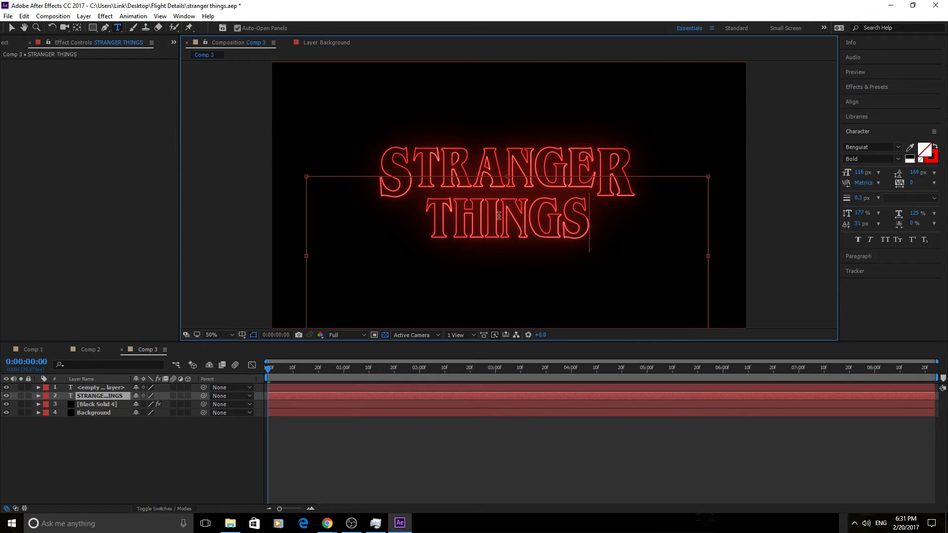
pyautogui.keyDown('shift'); pyautogui.click(483, 217); pyautogui.keyUp('shift')
pyautogui.moveTo(915, 186); pyautogui.dragTo(906, 186)
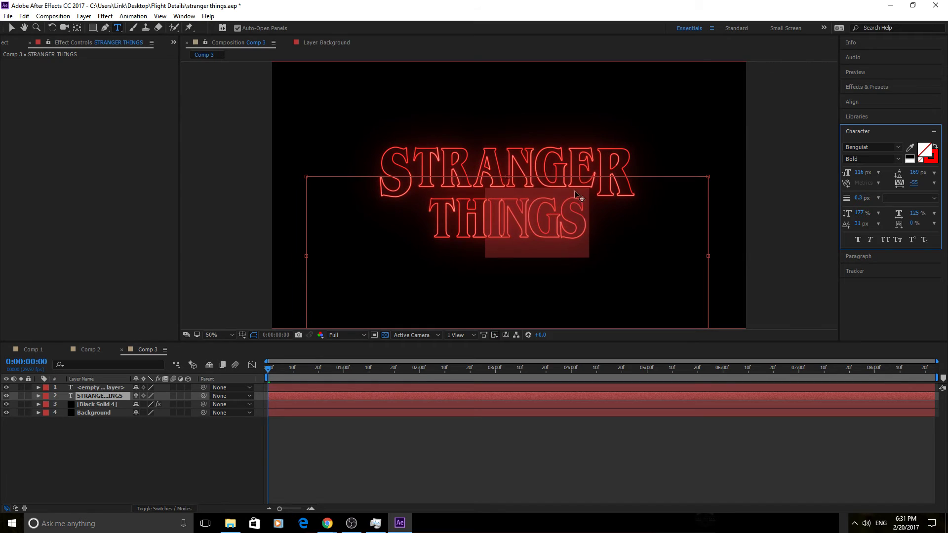
pyautogui.hotkey('ctrl', 'z')
# Step: Set the tracking of the whole STRANGER THINGS title to -50 and its horizontal scale to 141%
pyautogui.moveTo(599, 217); pyautogui.dragTo(373, 167)
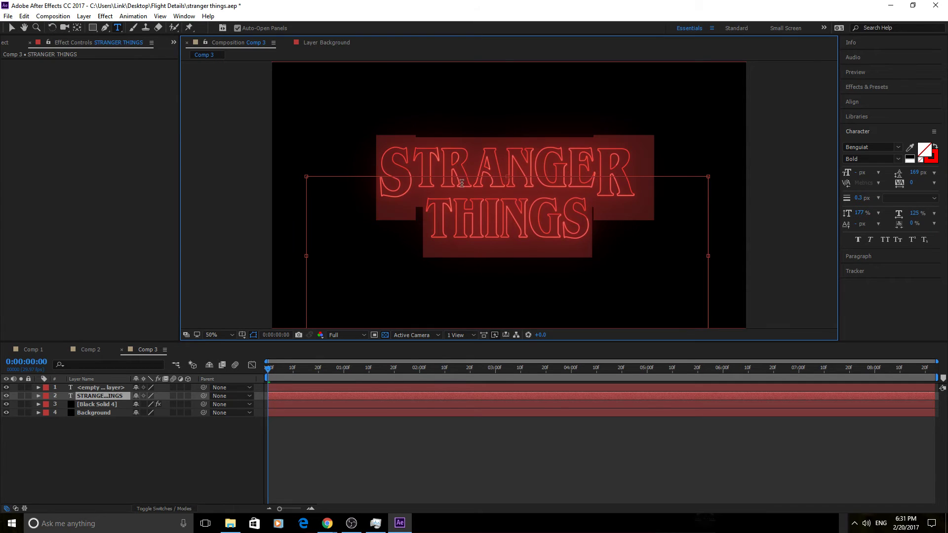
pyautogui.moveTo(911, 184); pyautogui.dragTo(890, 184)
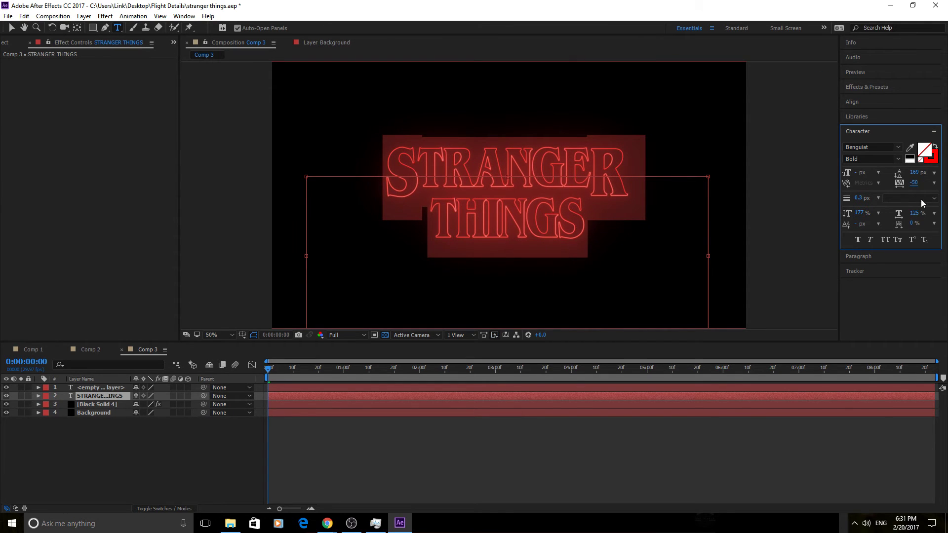
pyautogui.moveTo(919, 214); pyautogui.dragTo(928, 212)
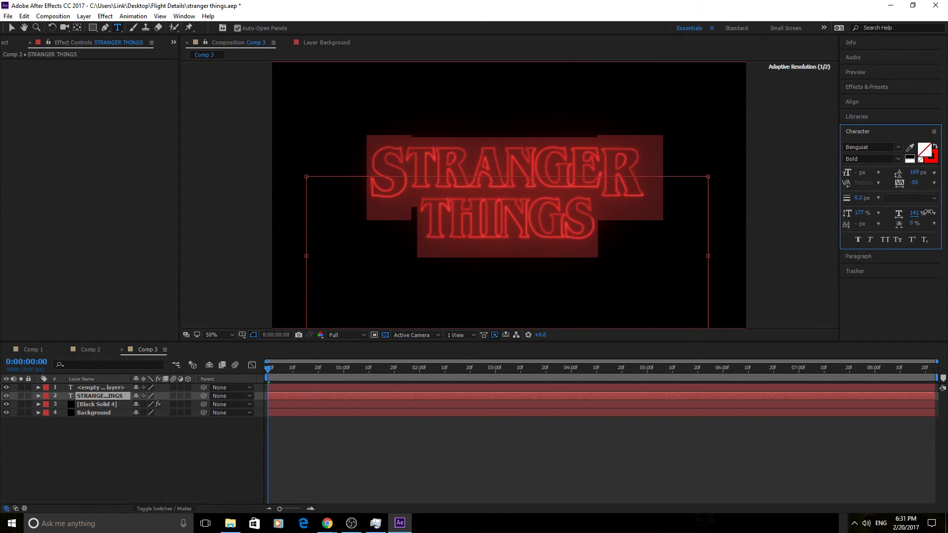
pyautogui.click(584, 250)
# Step: Compare the title's width and letter spacing with the Stranger Things intro video in Chrome
pyautogui.moveTo(345, 520)
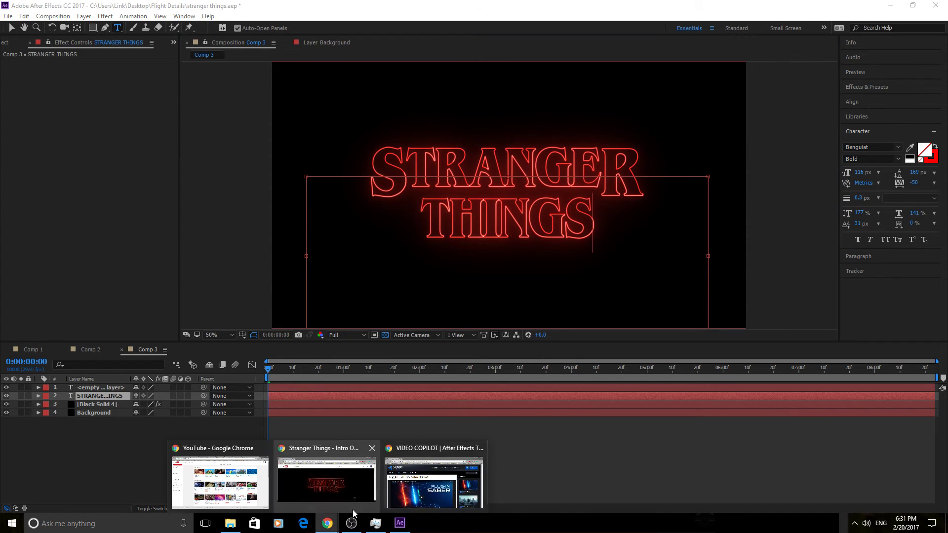
pyautogui.click(326, 478)
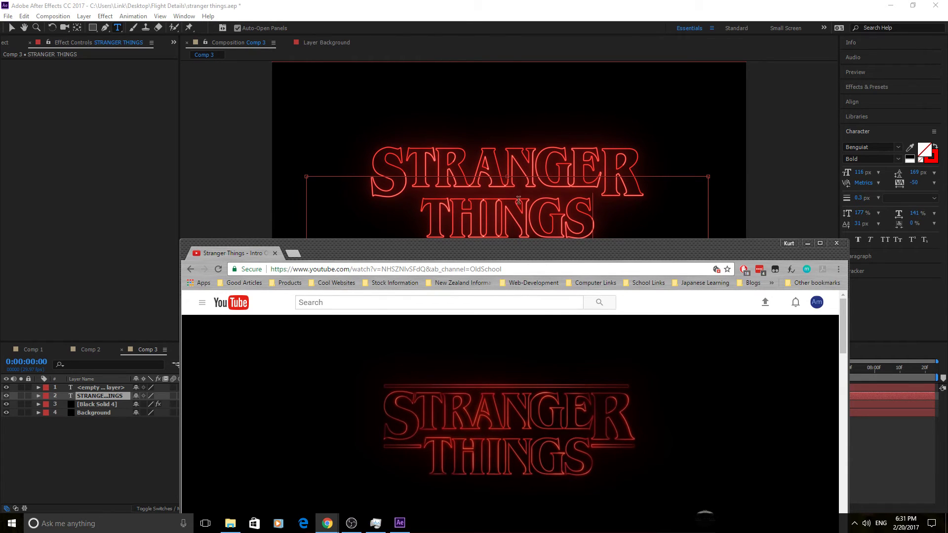
pyautogui.moveTo(539, 260); pyautogui.dragTo(530, 273)
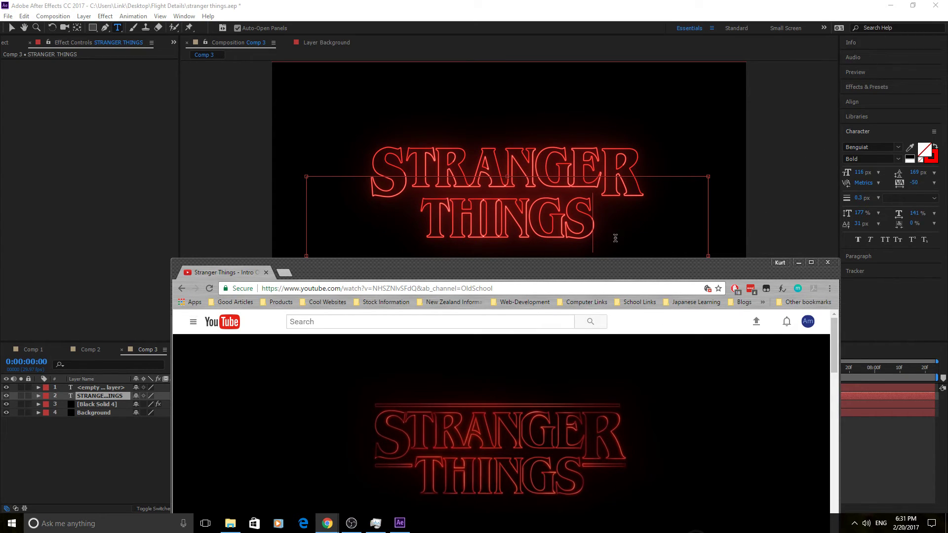
pyautogui.click(799, 263)
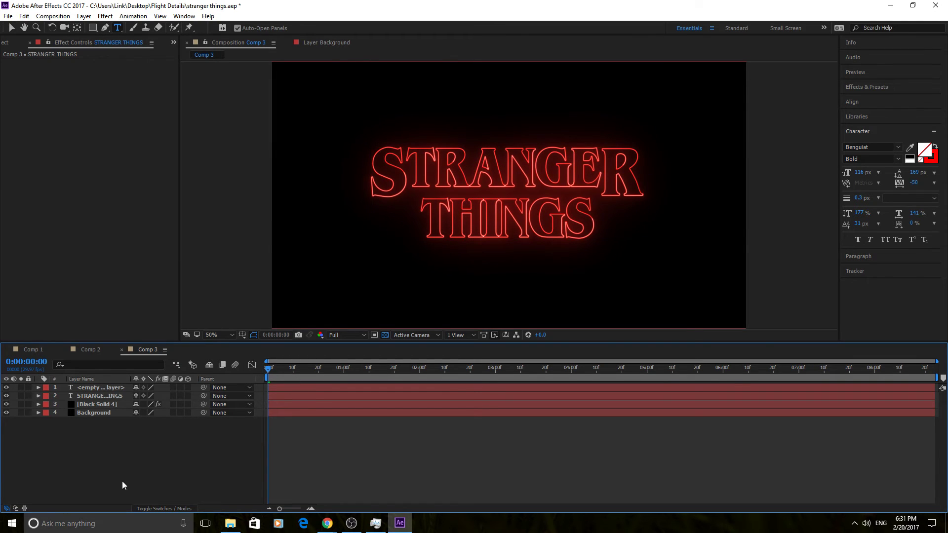
# Step: Set the blending mode of the Black Solid 4 layer to Screen in After Effects
pyautogui.click(108, 404)
pyautogui.click(122, 410)
pyautogui.click(112, 404)
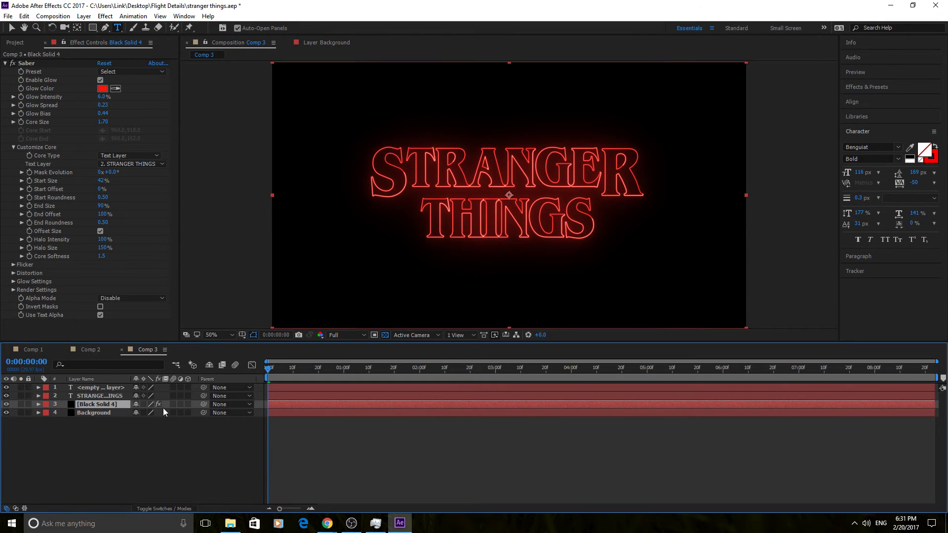
pyautogui.click(228, 407)
pyautogui.click(171, 418)
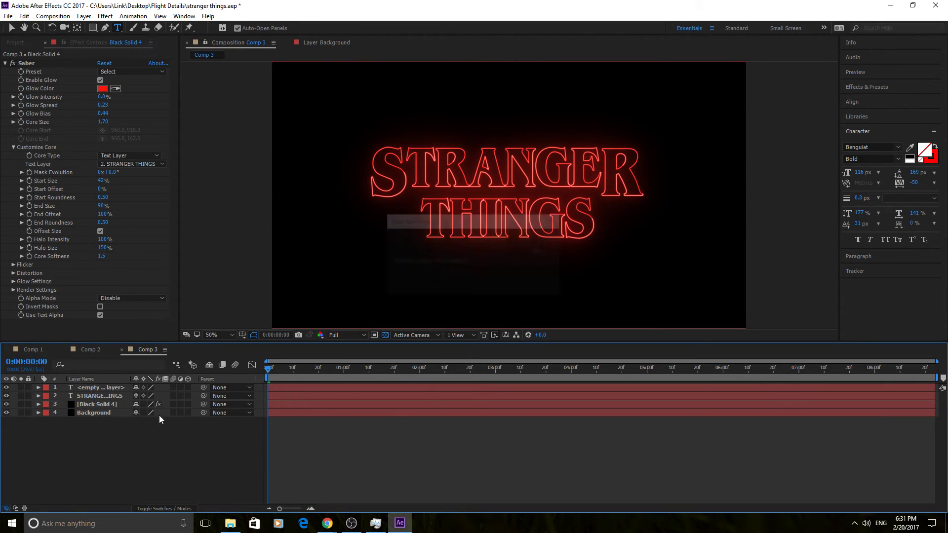
pyautogui.click(170, 509)
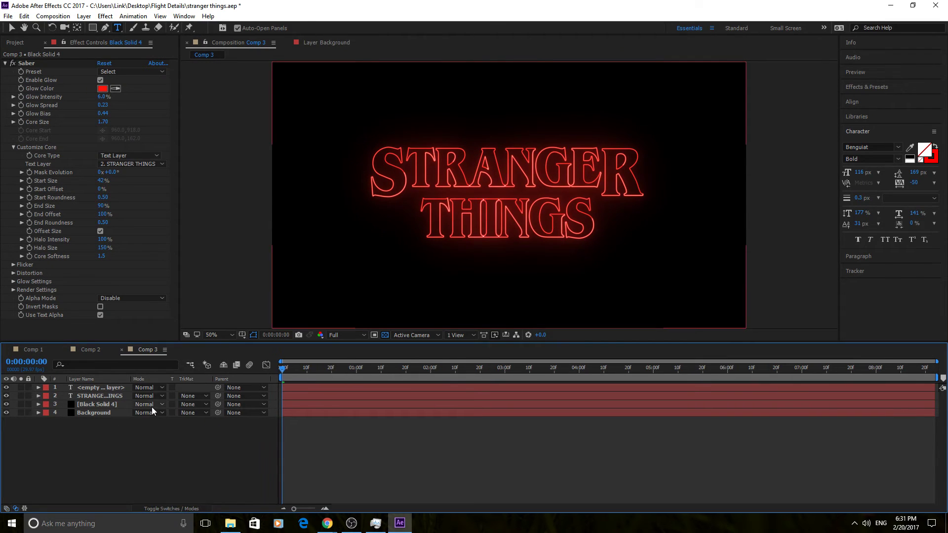
pyautogui.click(152, 406)
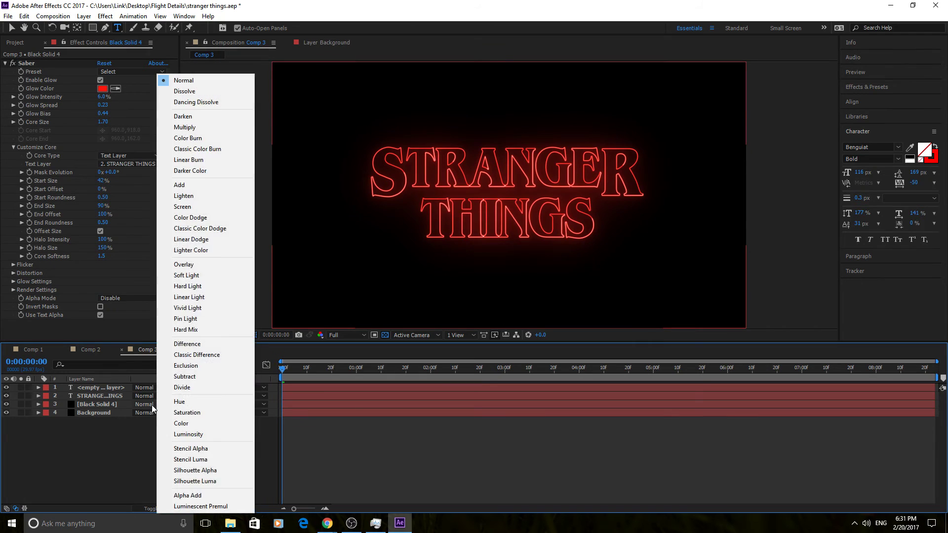
pyautogui.click(205, 206)
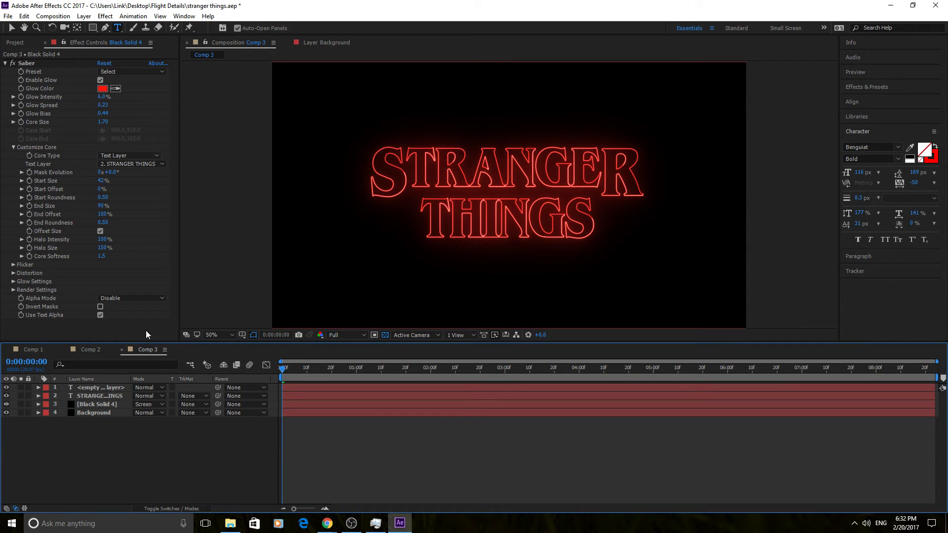
# Step: Duplicate the Black Solid 4 layer and draw a thin rectangular mask on the copy, just above STRANGER and spanning its width
pyautogui.click(106, 404)
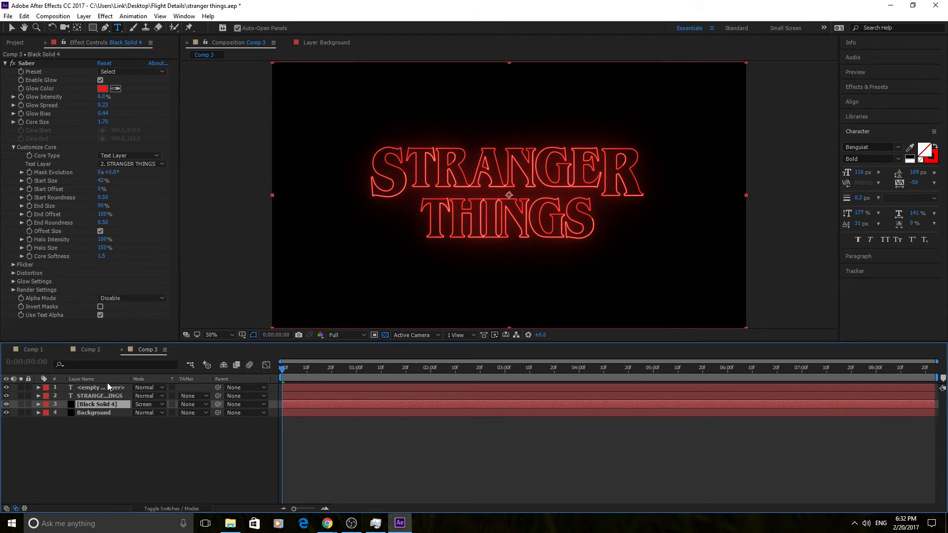
pyautogui.click(108, 405)
pyautogui.hotkey('ctrl', 'd')
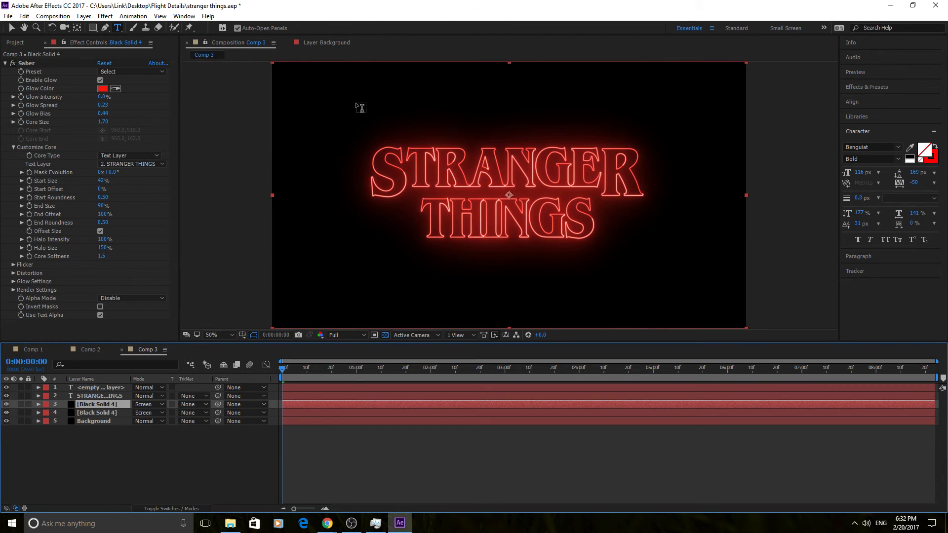
pyautogui.click(93, 29)
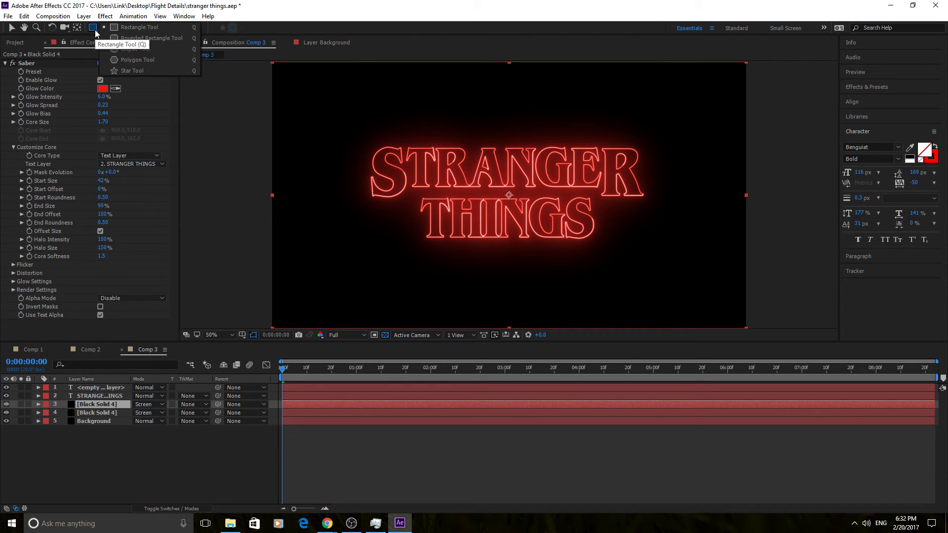
pyautogui.click(131, 30)
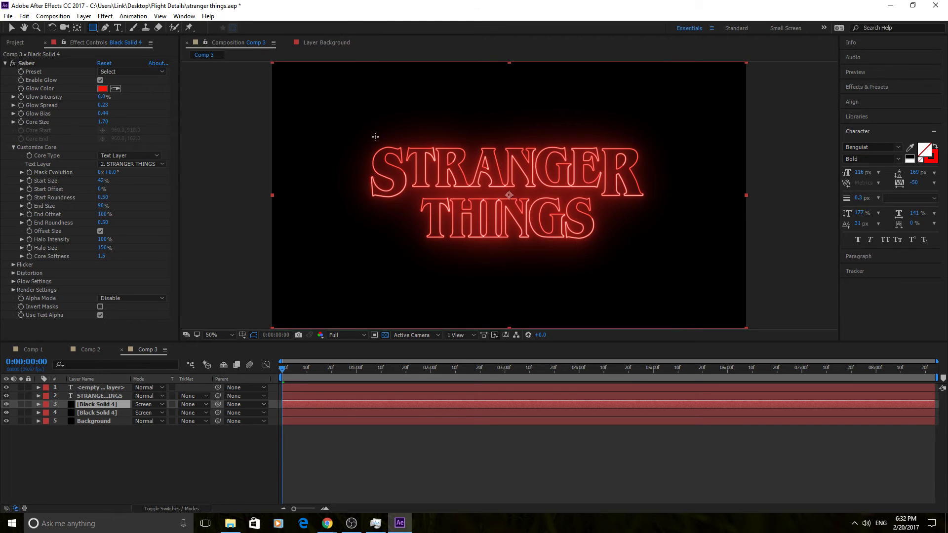
pyautogui.moveTo(375, 137); pyautogui.dragTo(638, 138)
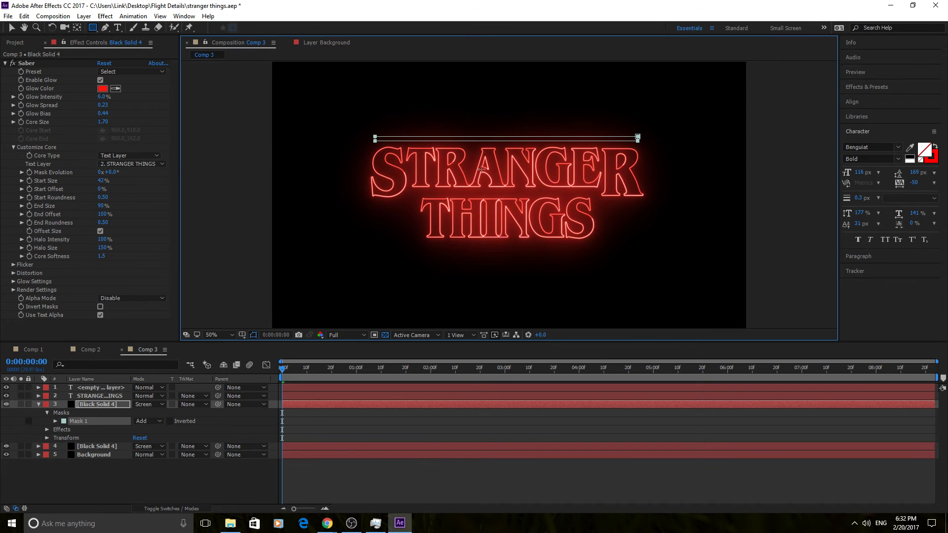
# Step: Rename the masked copy of Black Solid 4 as Top bar and return to the Comp 3 composition view
pyautogui.doubleClick(99, 404)
pyautogui.rightClick(100, 401)
pyautogui.click(123, 387)
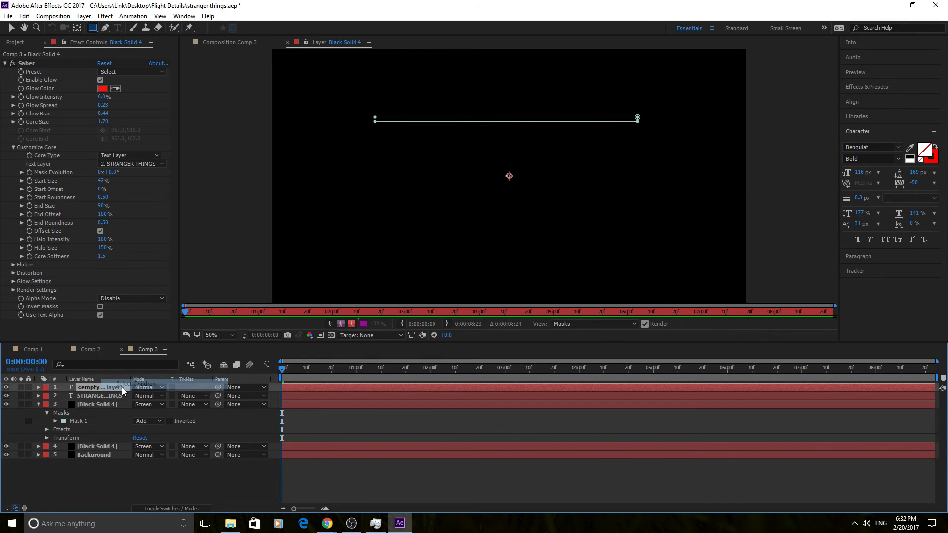
pyautogui.rightClick(109, 401)
pyautogui.click(158, 394)
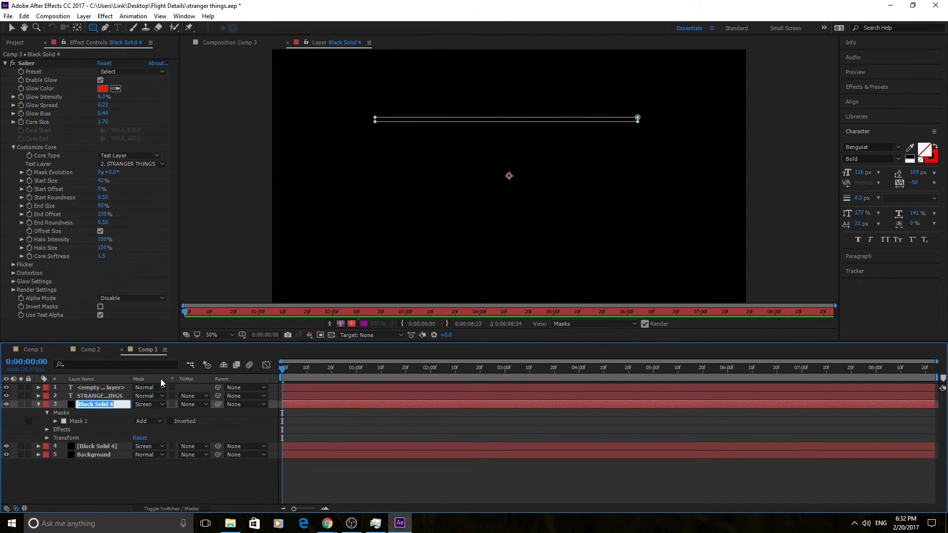
pyautogui.write('B')
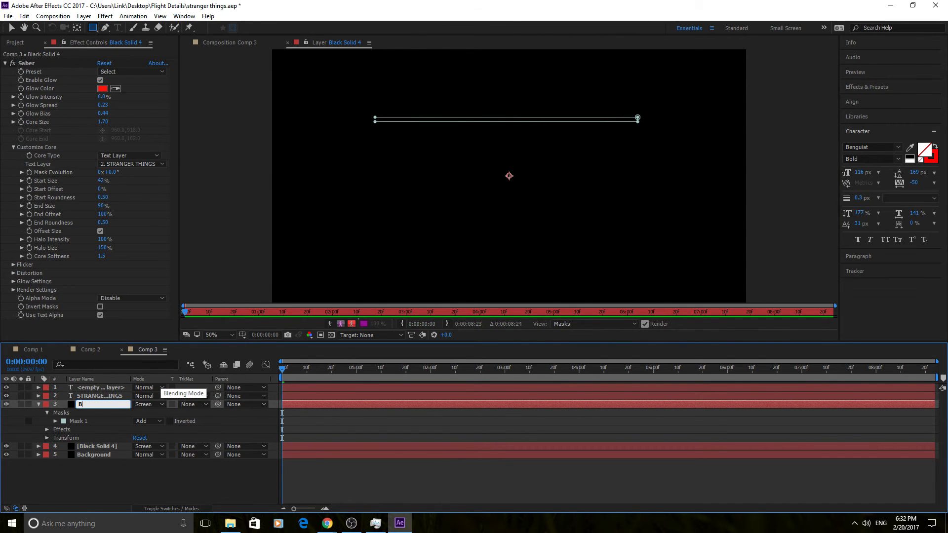
pyautogui.write('arar')
pyautogui.press('Return')
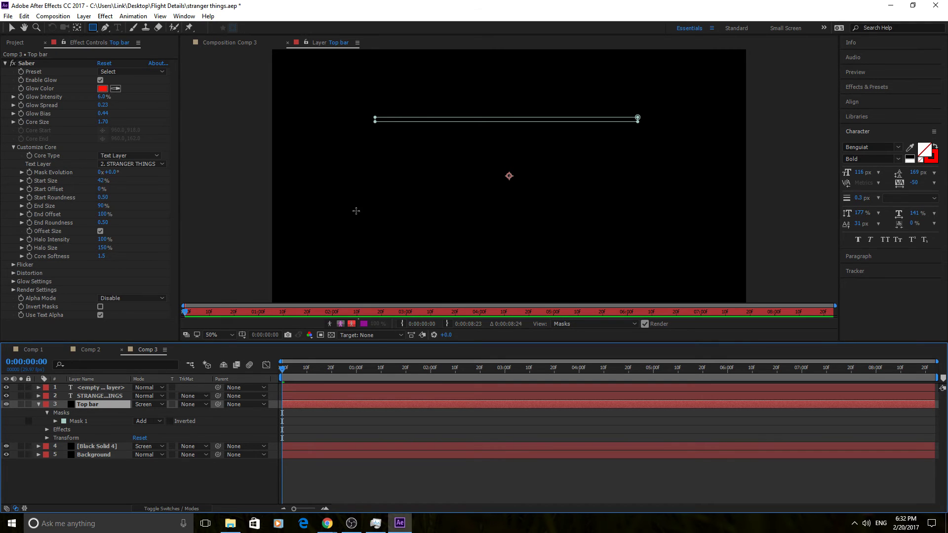
pyautogui.click(238, 43)
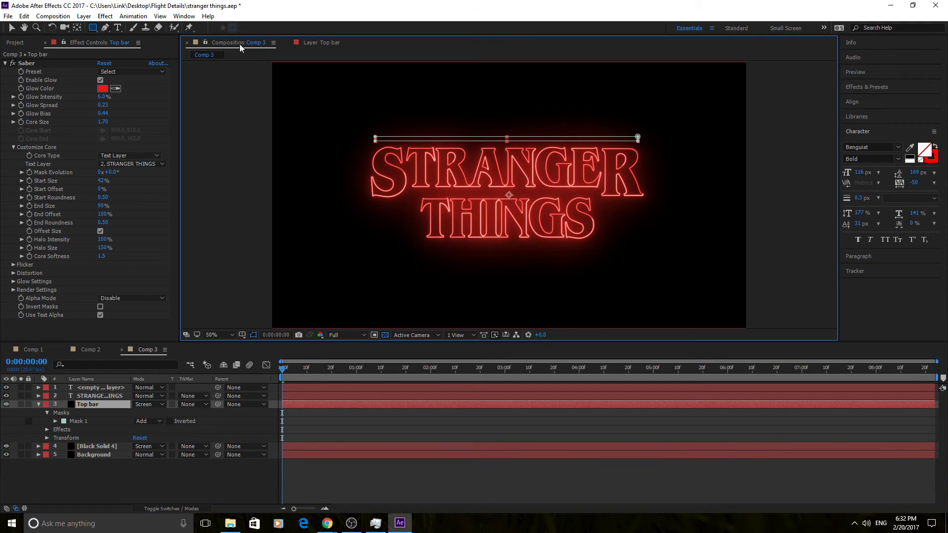
# Step: Set the Saber core type of the Top bar layer to Layer Masks
pyautogui.click(132, 155)
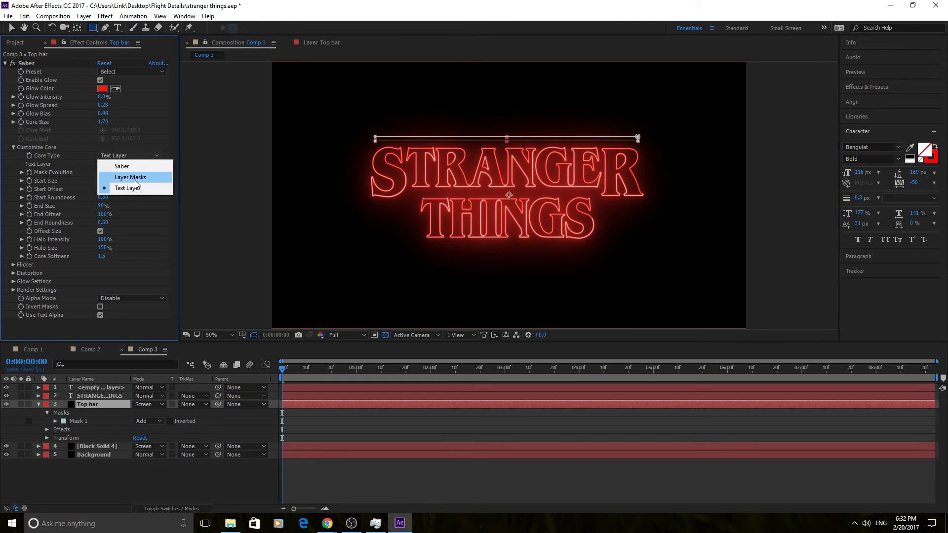
pyautogui.click(135, 180)
pyautogui.click(149, 154)
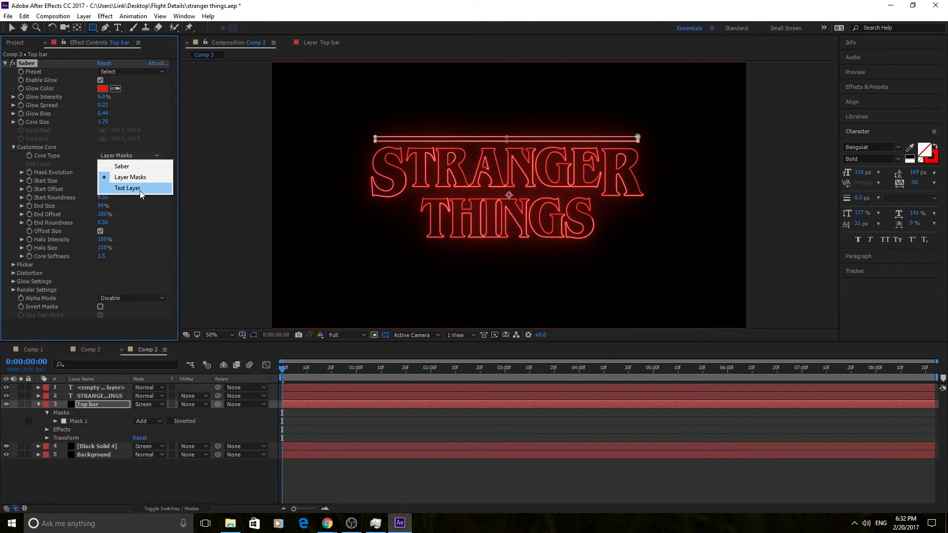
pyautogui.click(131, 176)
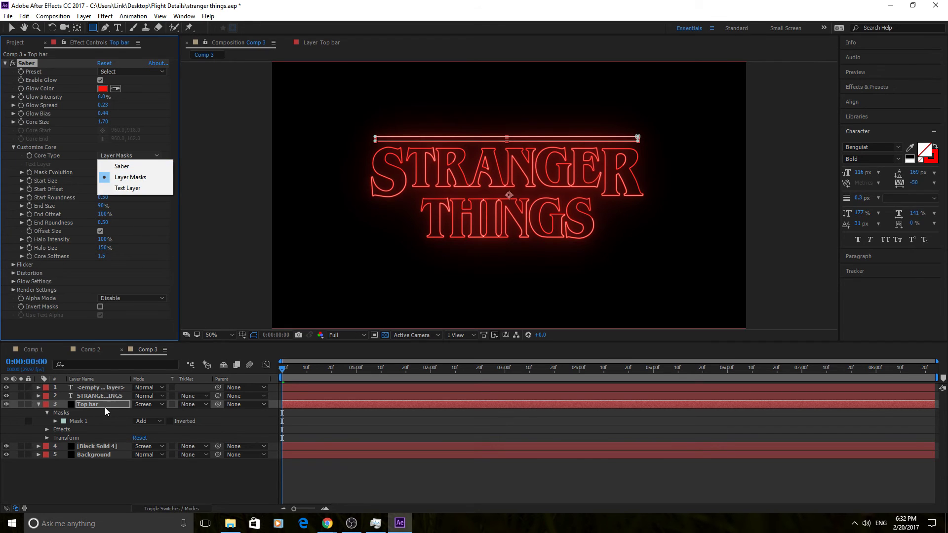
pyautogui.click(403, 434)
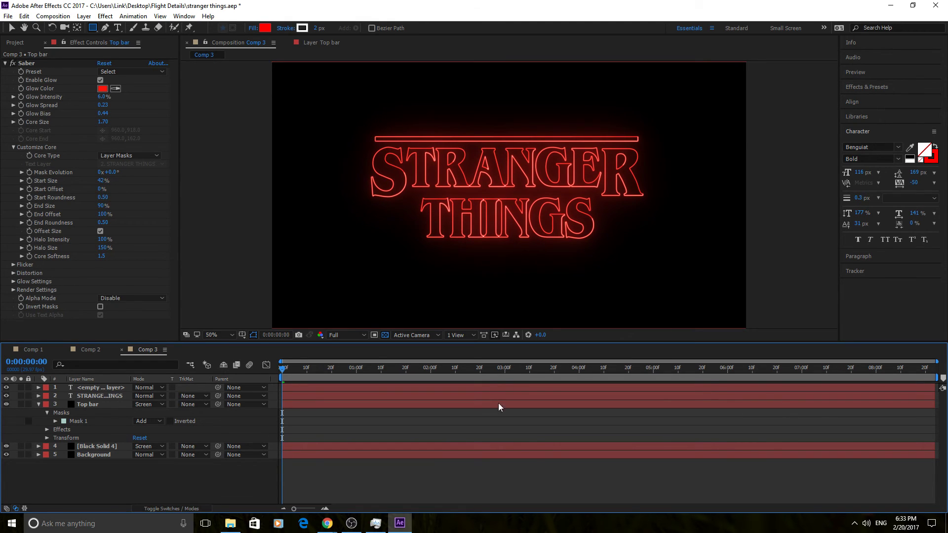
# Step: Compare the bar above the title with the one in the intro video in Chrome
pyautogui.moveTo(327, 523)
pyautogui.click(328, 481)
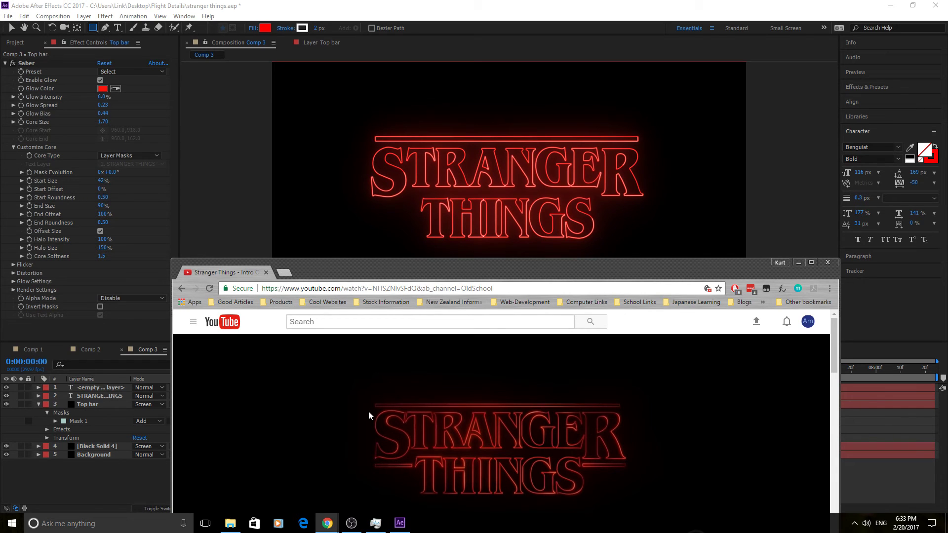
pyautogui.click(798, 262)
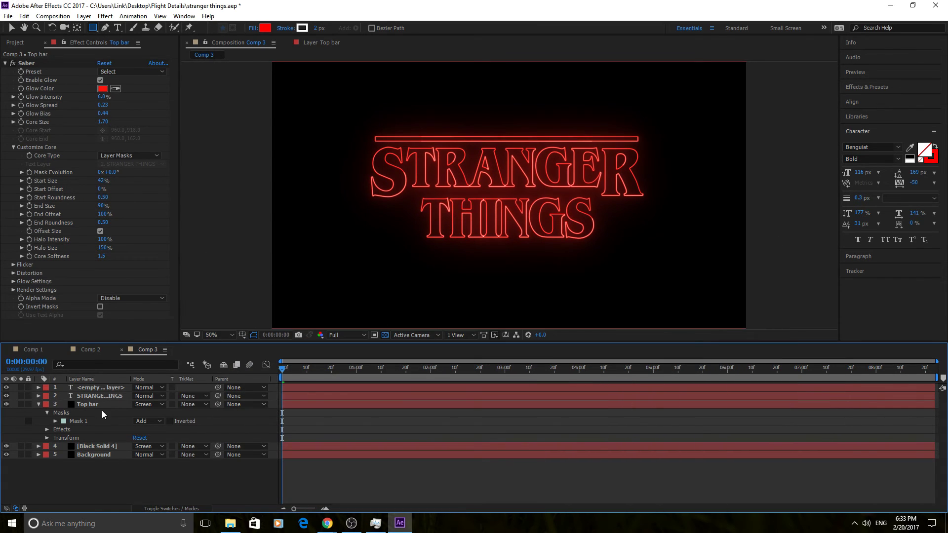
# Step: Shift the Top bar layer slightly left in After Effects so its left end lines up with the outer edge of the large S
pyautogui.click(89, 421)
pyautogui.scroll(2, 363, 126)
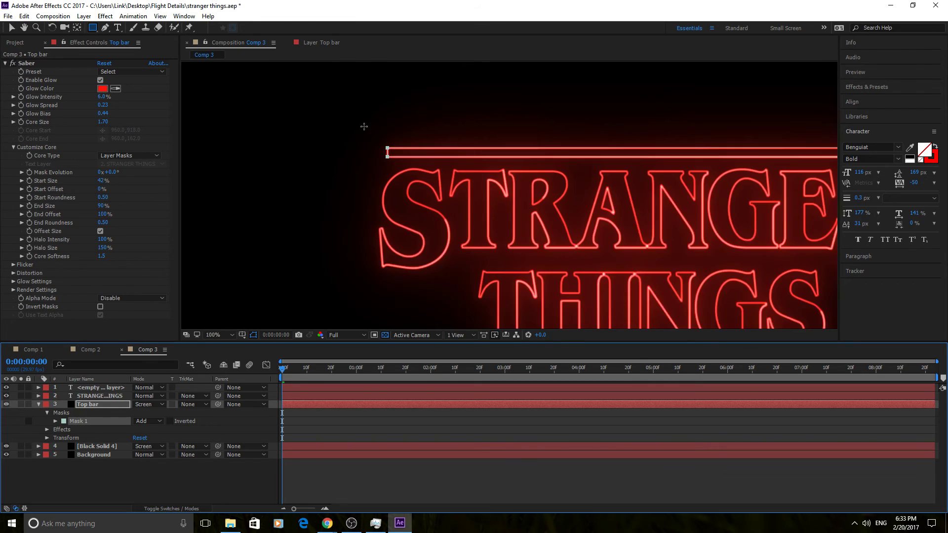
pyautogui.scroll(2, 390, 148)
pyautogui.scroll(2, 382, 152)
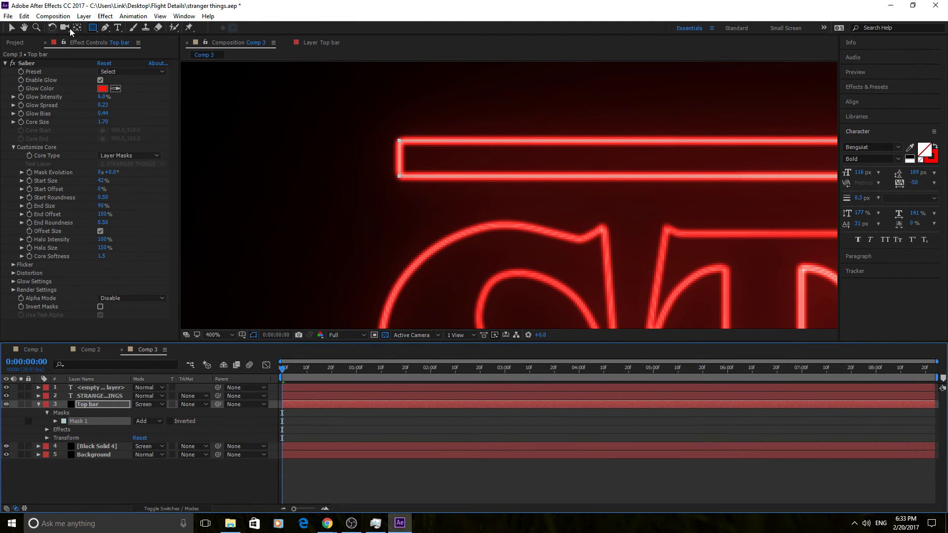
pyautogui.click(12, 27)
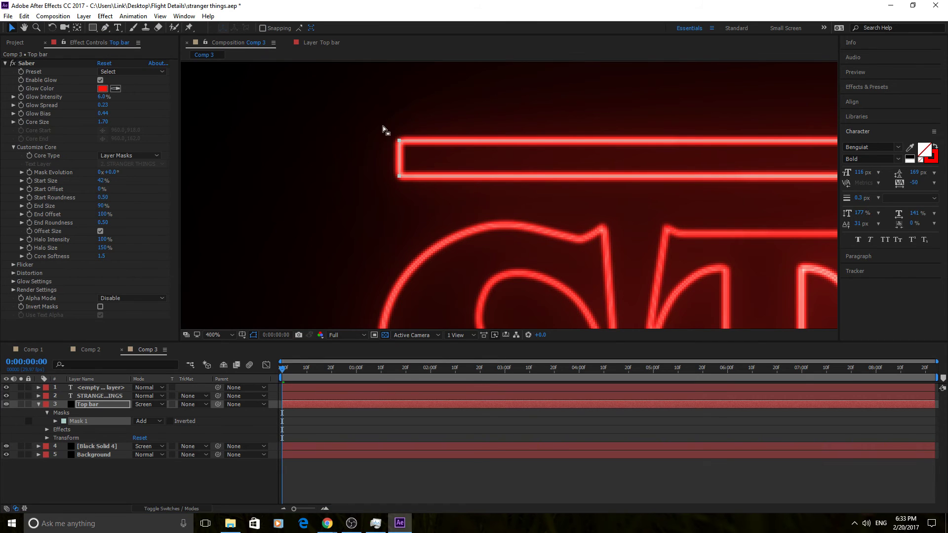
pyautogui.moveTo(398, 157); pyautogui.dragTo(335, 159)
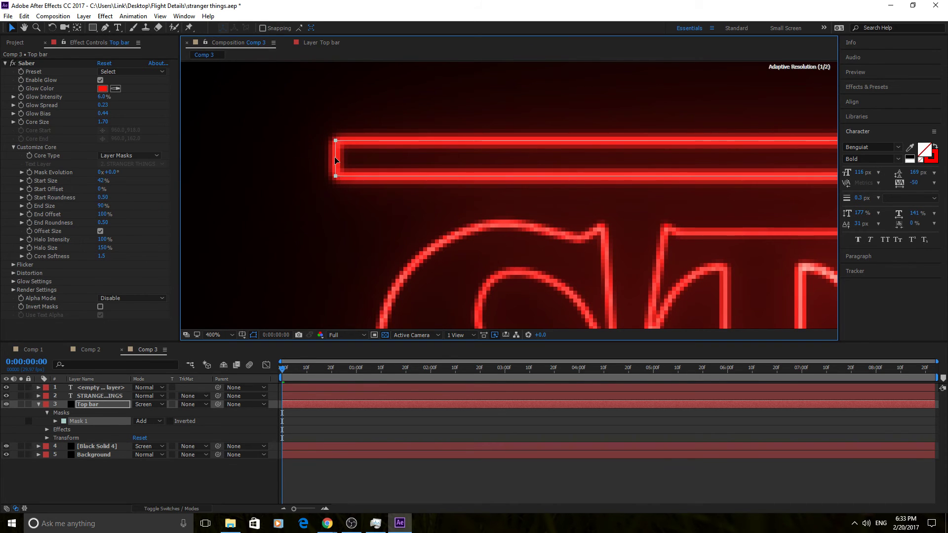
pyautogui.scroll(-1, 450, 215)
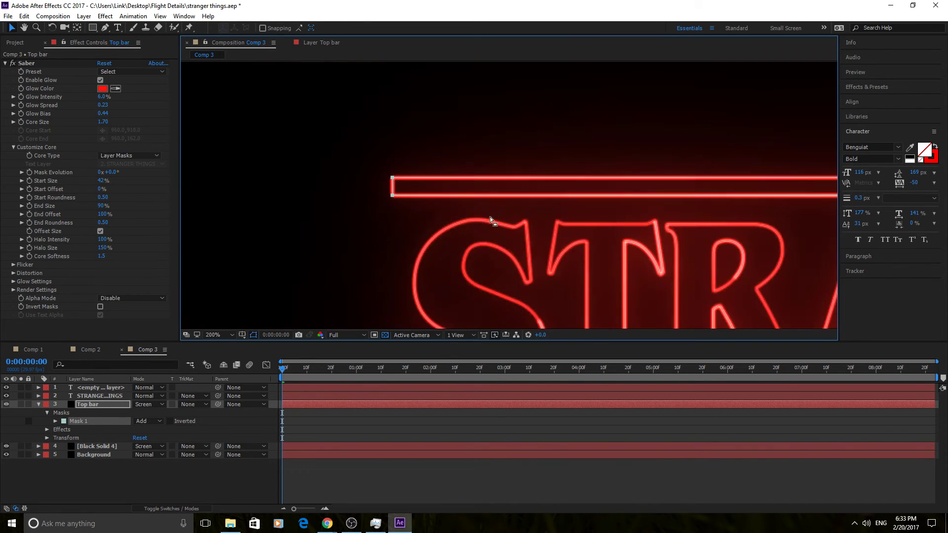
pyautogui.scroll(-3, 476, 217)
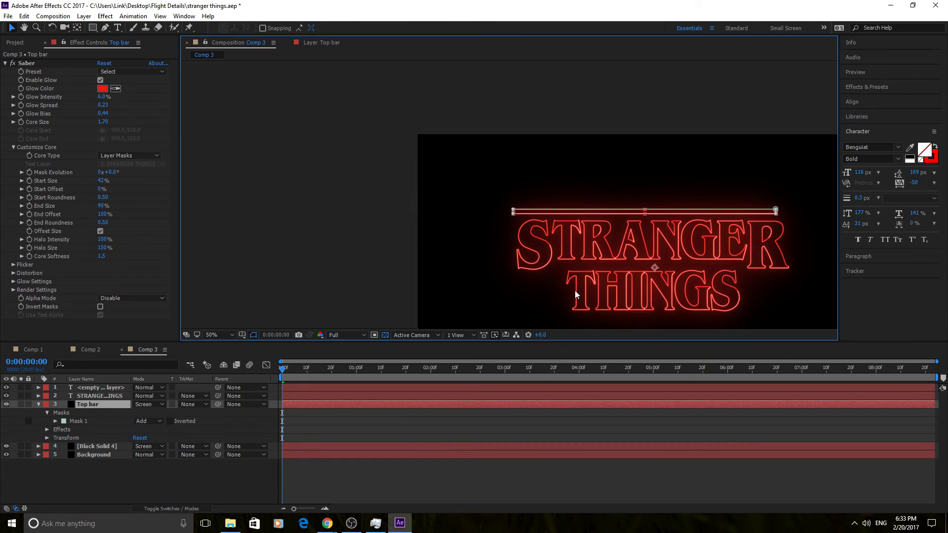
pyautogui.click(413, 248)
pyautogui.click(659, 211)
pyautogui.moveTo(659, 211); pyautogui.dragTo(663, 211)
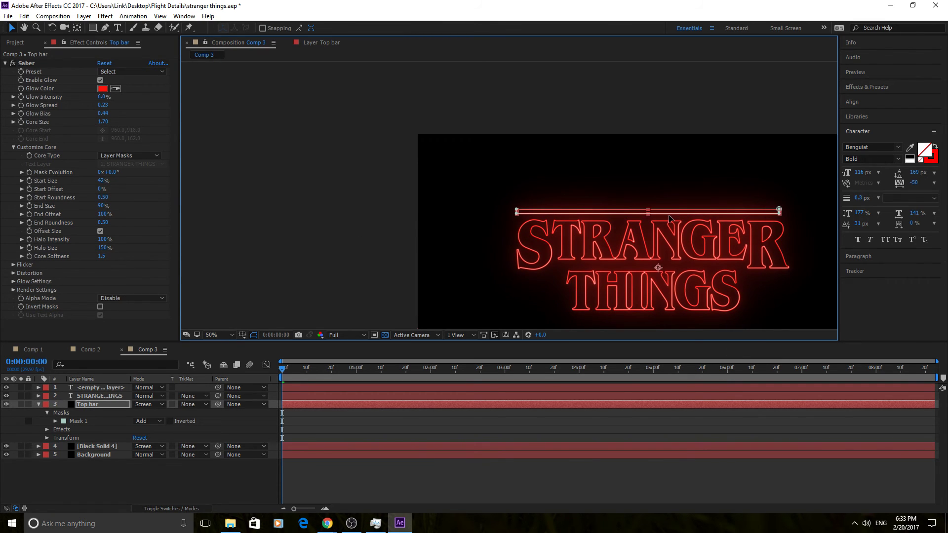
# Step: Extend the left end of the Top bar layer's mask slightly further left above the large S
pyautogui.click(349, 243)
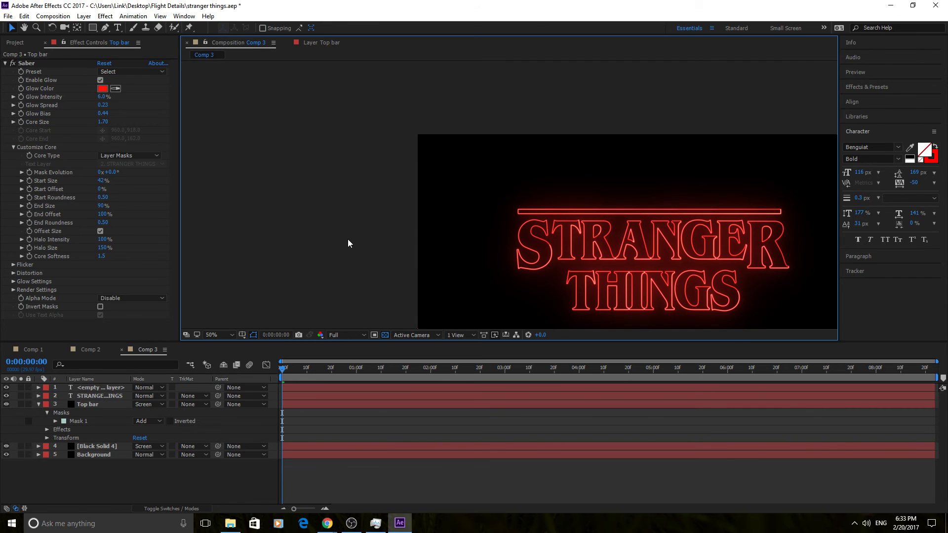
pyautogui.click(529, 213)
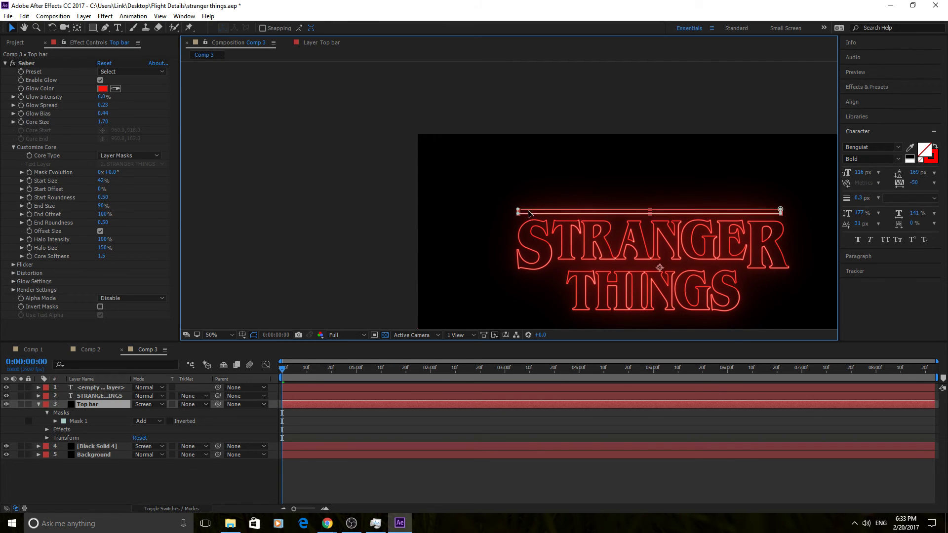
pyautogui.scroll(6, 534, 213)
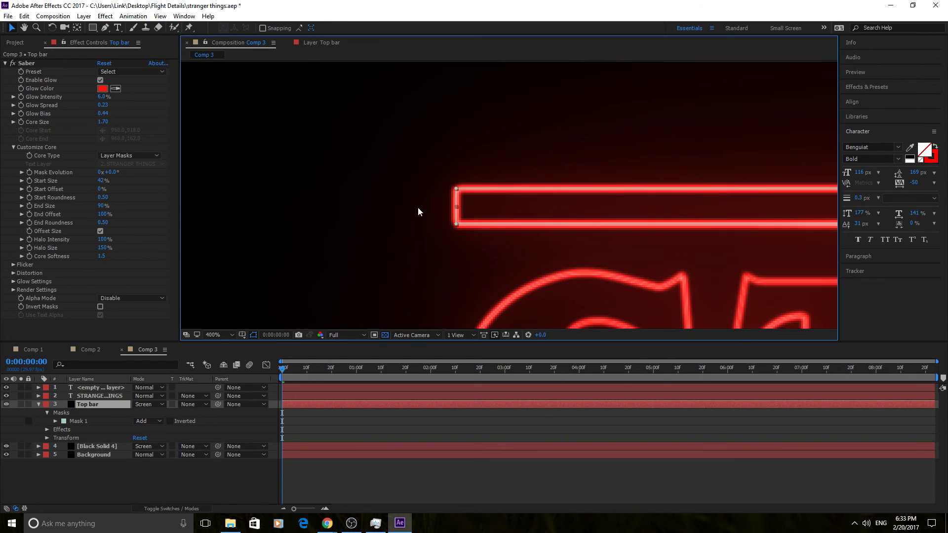
pyautogui.click(458, 209)
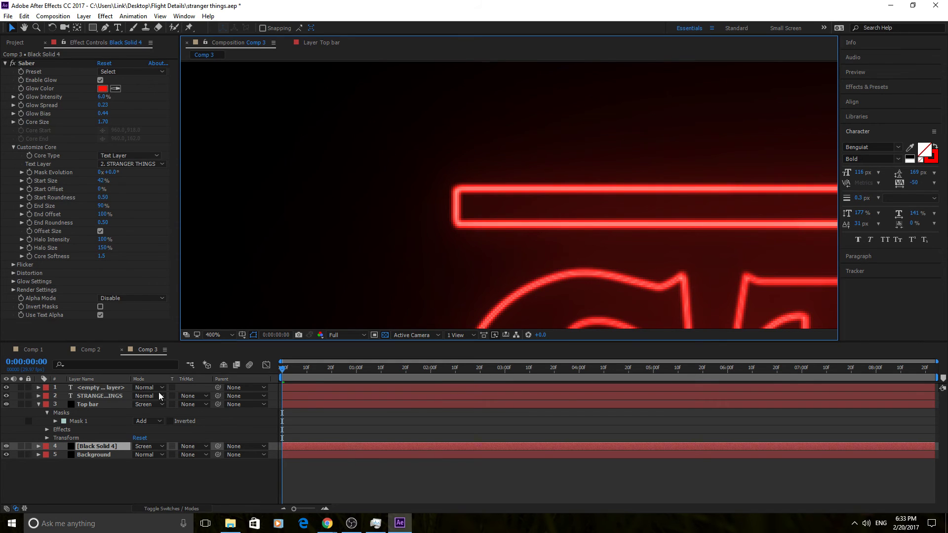
pyautogui.click(91, 423)
pyautogui.click(456, 208)
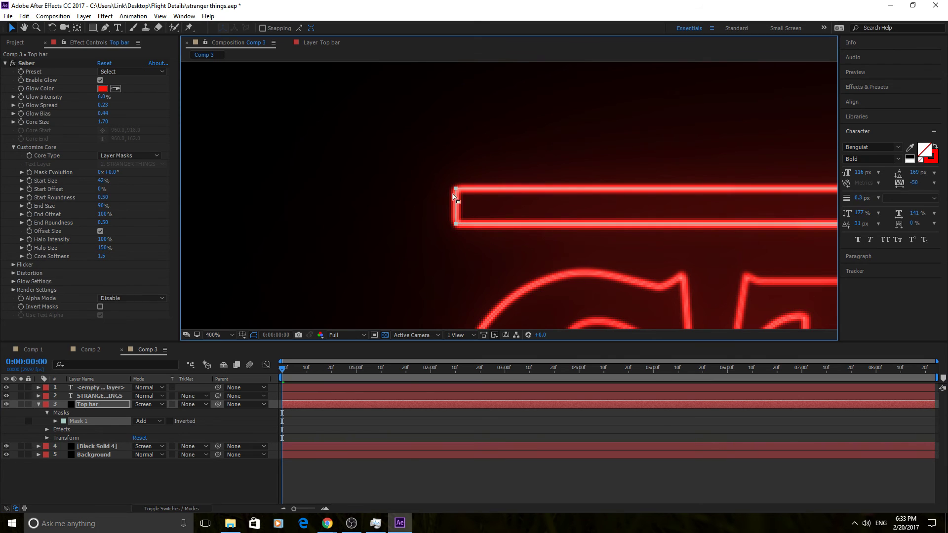
pyautogui.click(462, 200)
pyautogui.moveTo(456, 205); pyautogui.dragTo(424, 203)
pyautogui.scroll(-6, 518, 239)
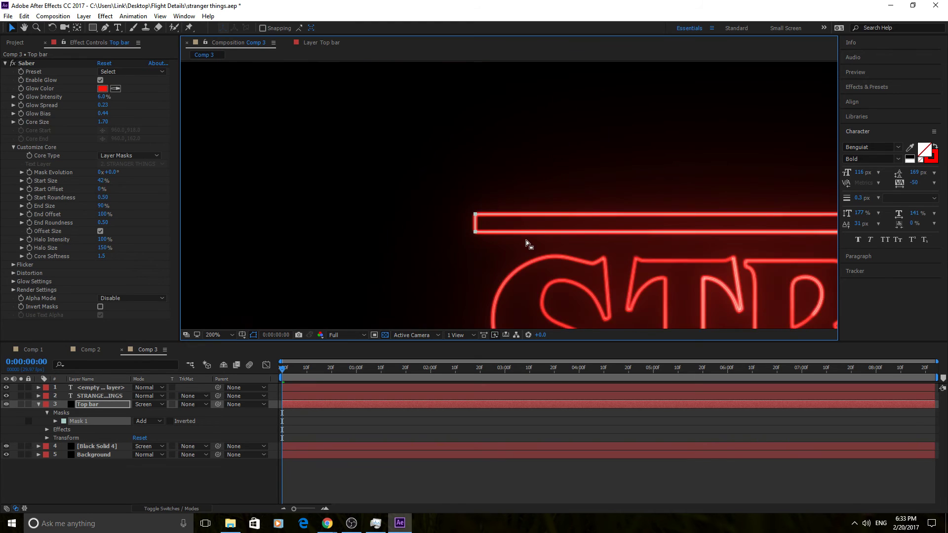
pyautogui.click(375, 268)
pyautogui.scroll(-2, 620, 250)
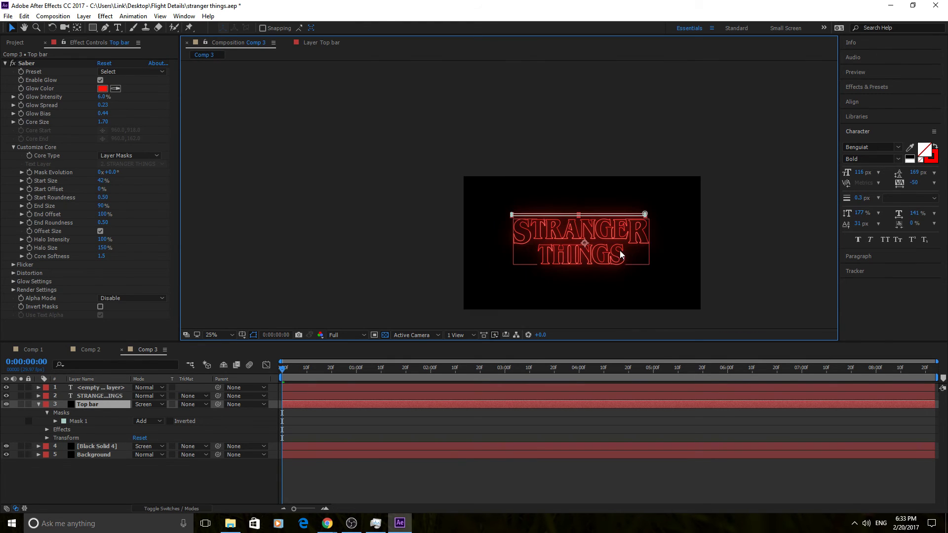
# Step: Shift the Top bar layer slightly right so its left end lines up with the outer edge of the large S
pyautogui.scroll(2, 712, 232)
pyautogui.click(713, 232)
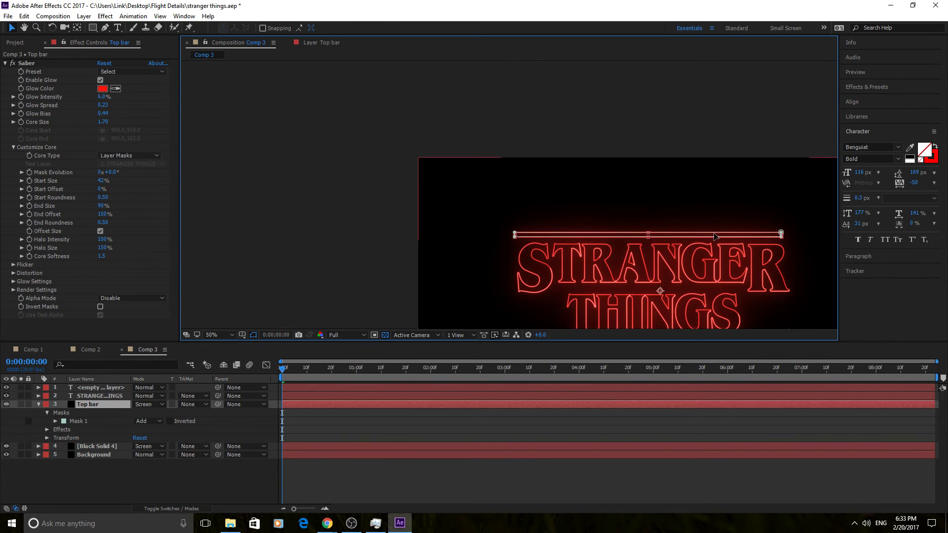
pyautogui.click(328, 250)
pyautogui.scroll(-1, 776, 262)
pyautogui.scroll(1, 736, 294)
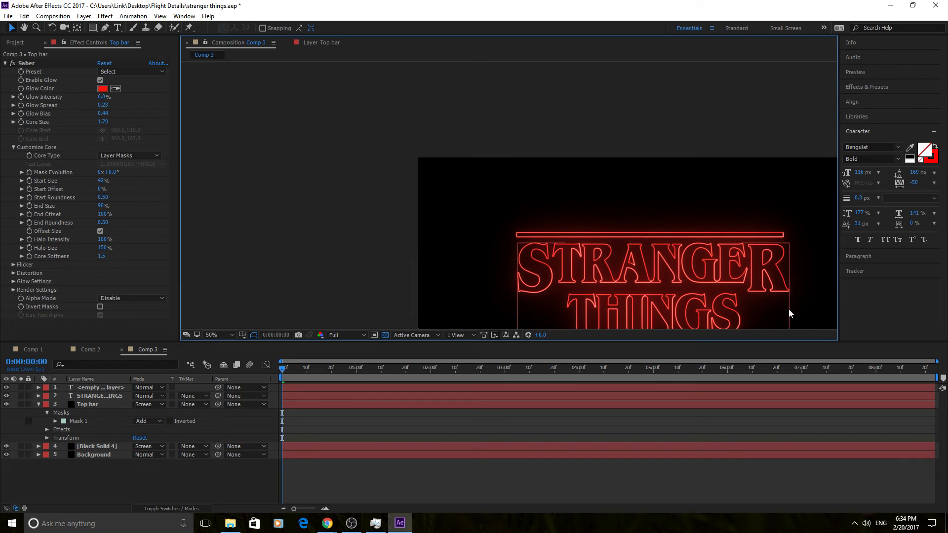
pyautogui.click(721, 236)
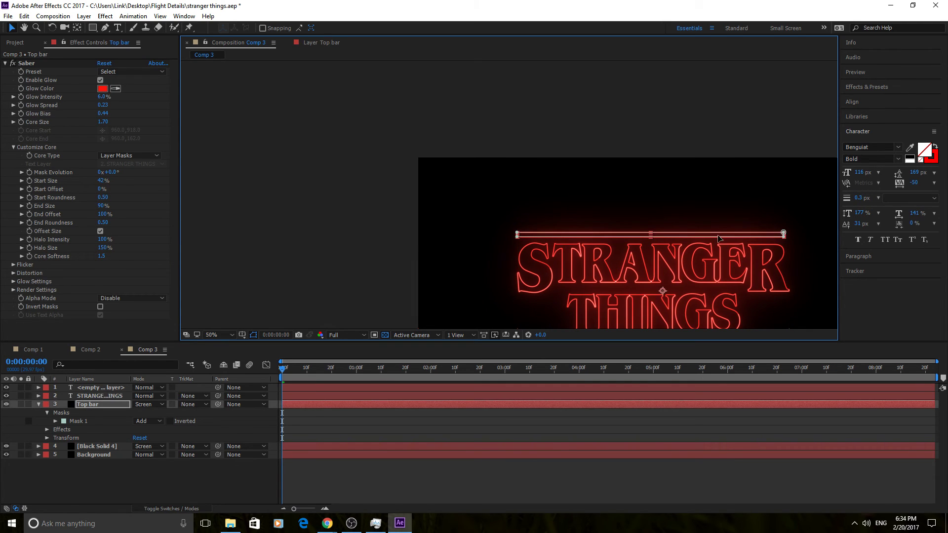
pyautogui.click(390, 250)
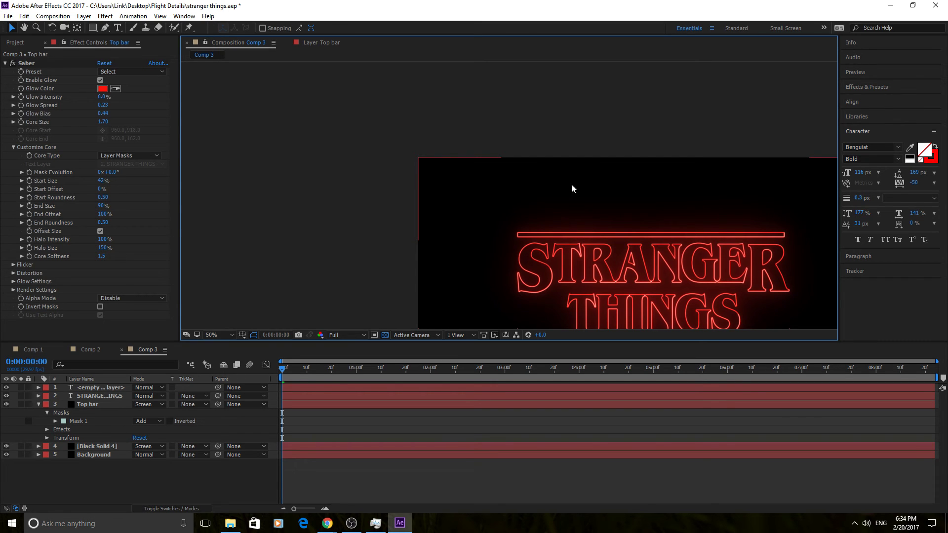
pyautogui.press(',')
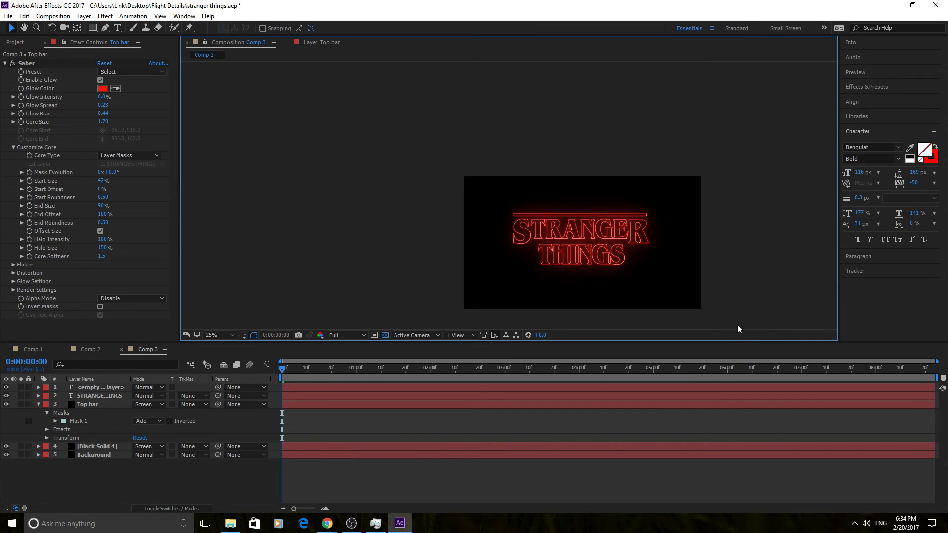
pyautogui.scroll(2, 702, 325)
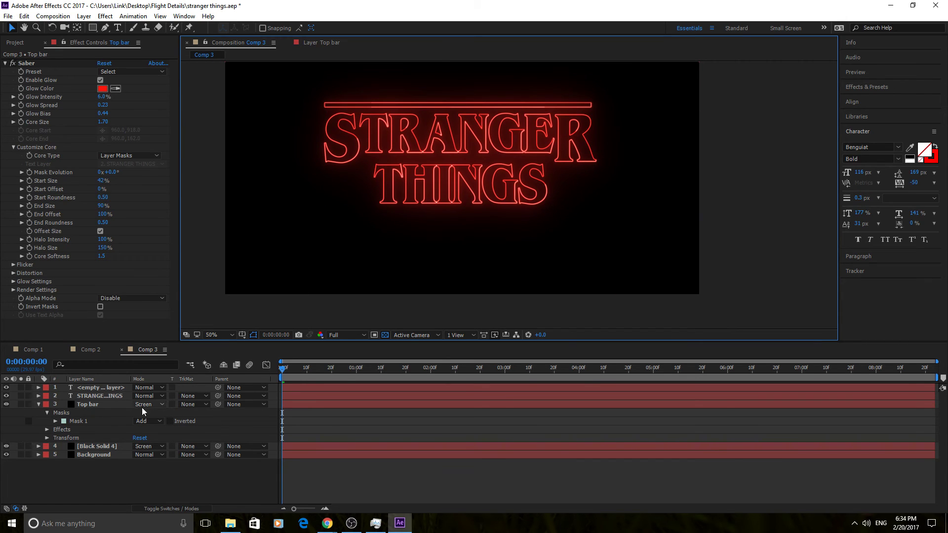
# Step: Duplicate the Top bar layer
pyautogui.click(99, 405)
pyautogui.hotkey('ctrl', 'd')
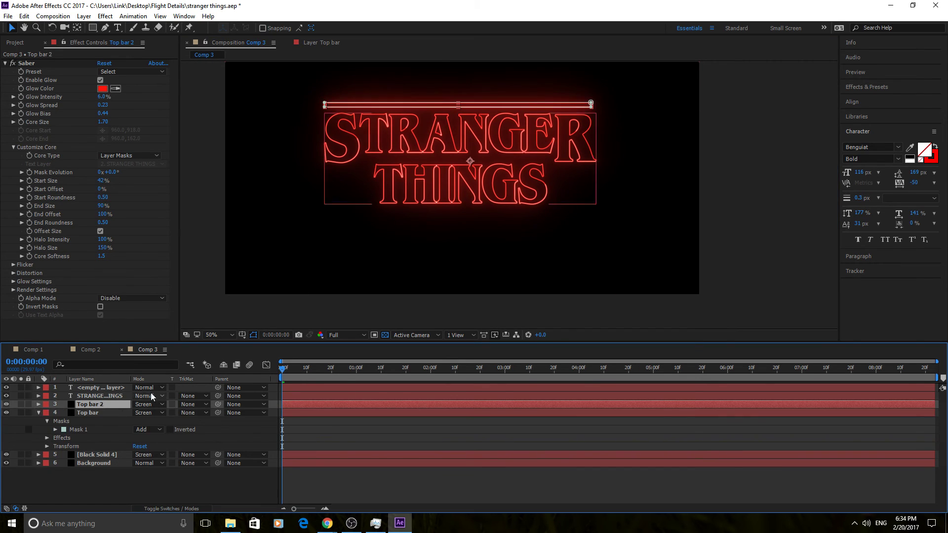
pyautogui.moveTo(386, 105); pyautogui.dragTo(380, 157)
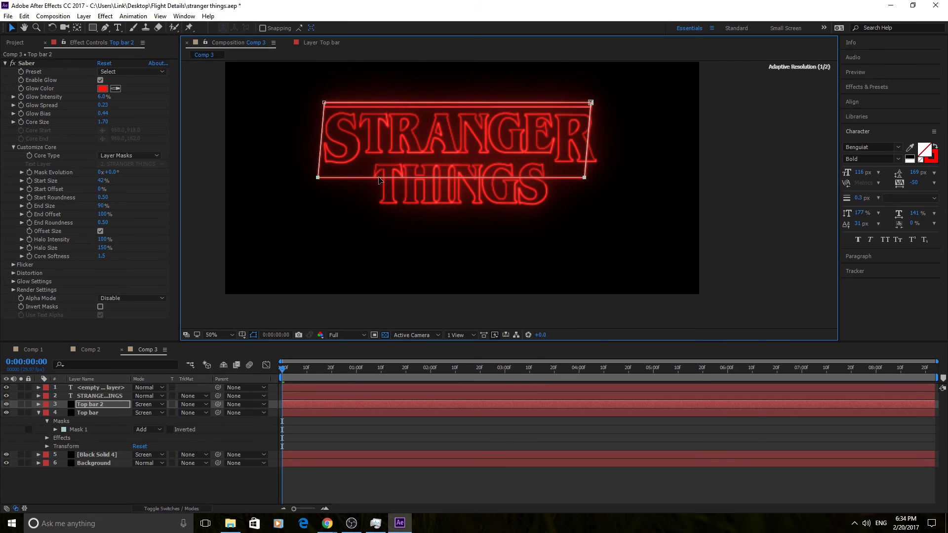
pyautogui.hotkey('ctrl', 'z')
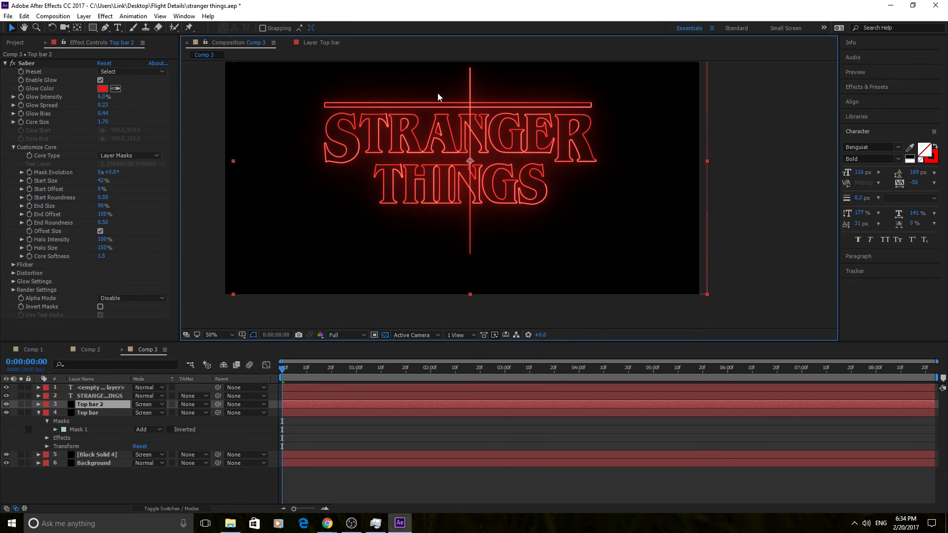
pyautogui.click(228, 435)
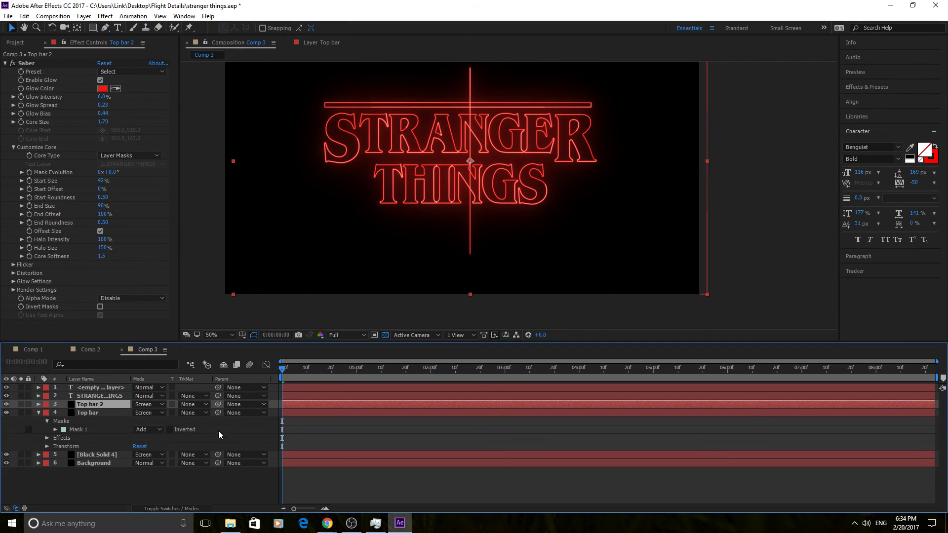
pyautogui.click(103, 405)
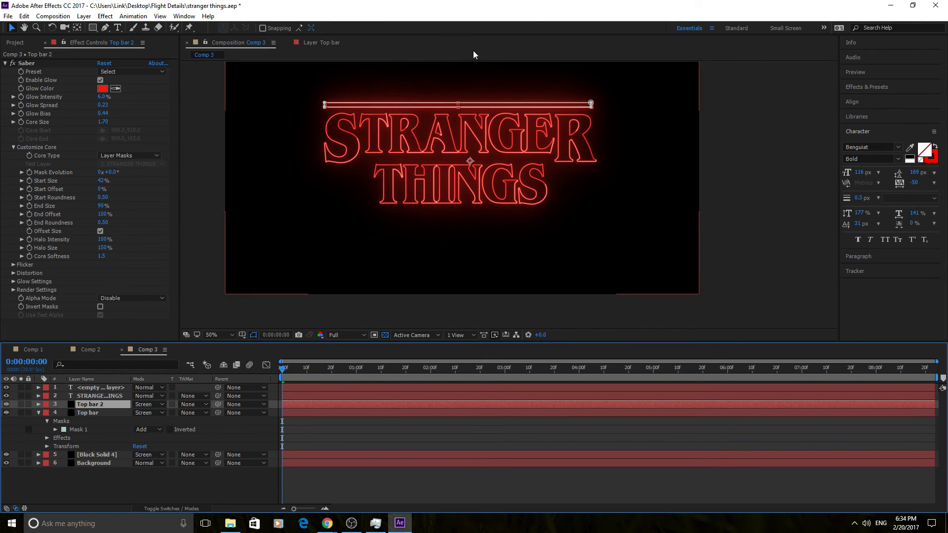
pyautogui.press('F2')
pyautogui.click(418, 105)
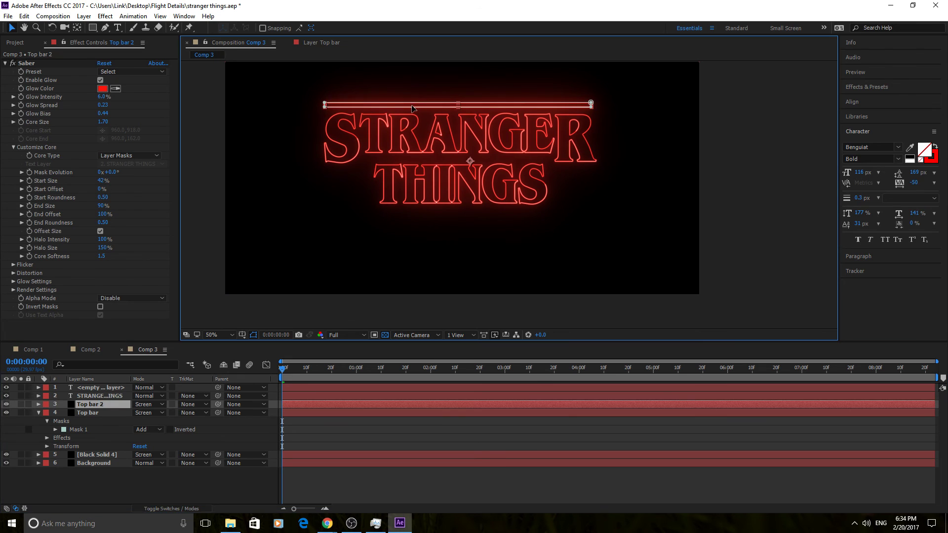
pyautogui.moveTo(417, 105); pyautogui.dragTo(414, 122)
pyautogui.hotkey('ctrl', 'z')
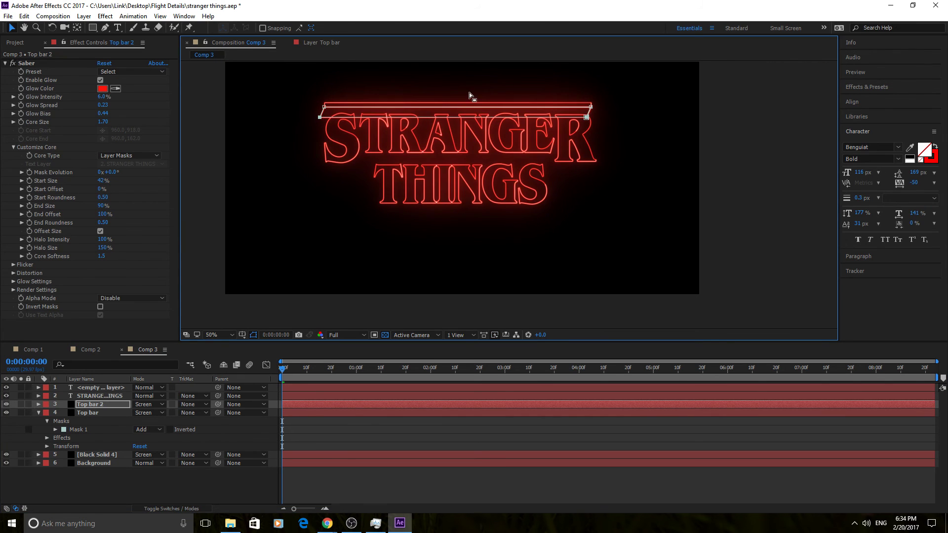
pyautogui.click(424, 103)
pyautogui.scroll(4, 425, 101)
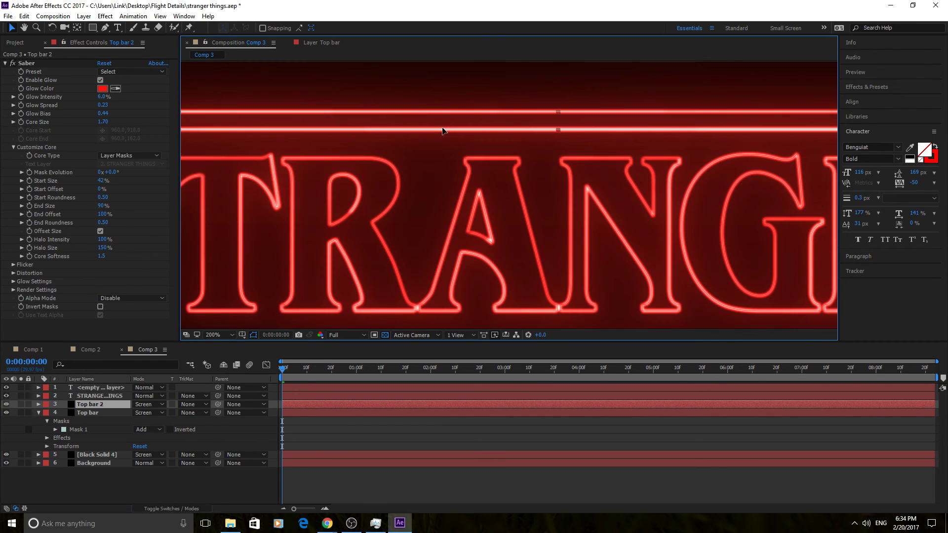
pyautogui.scroll(-2, 442, 130)
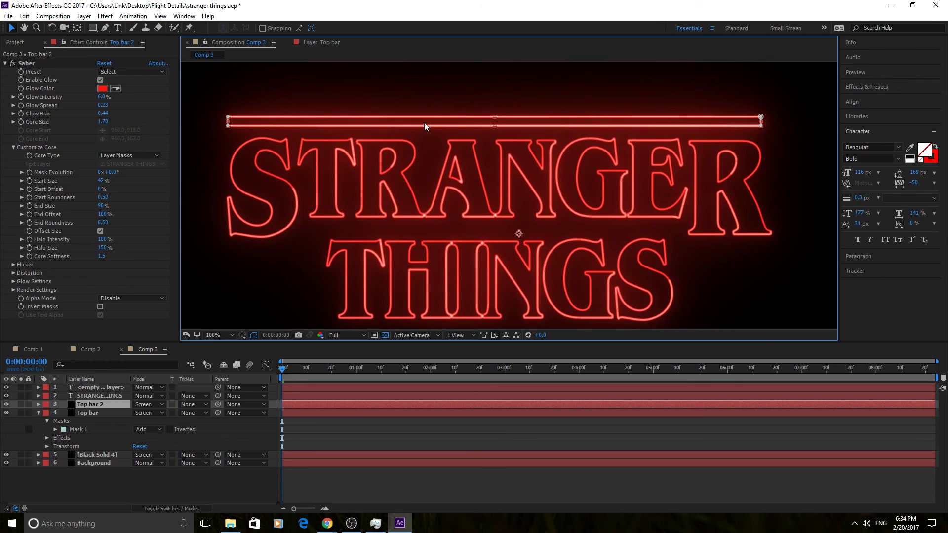
# Step: Move Mask 1 of the Top bar 2 layer down onto the word THINGS
pyautogui.click(38, 405)
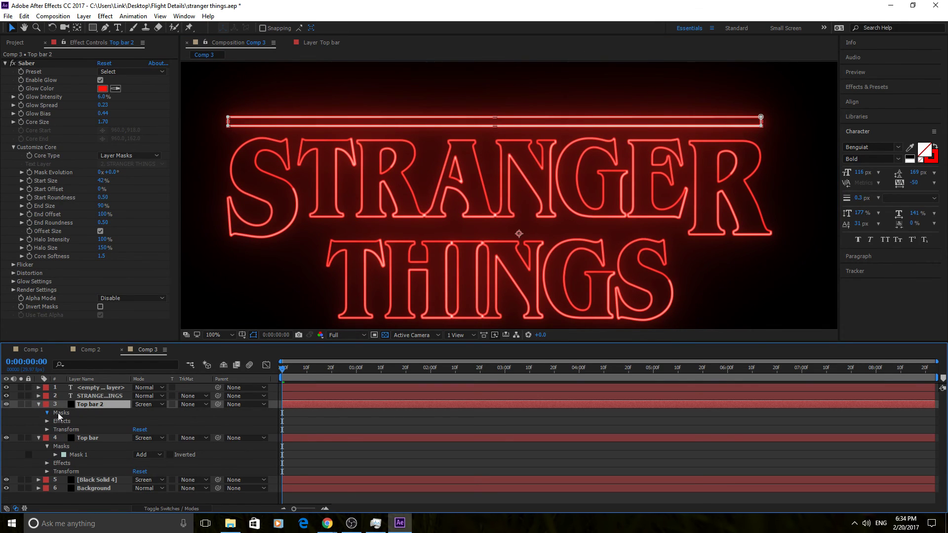
pyautogui.click(48, 413)
pyautogui.press(',')
pyautogui.moveTo(477, 163); pyautogui.dragTo(475, 240)
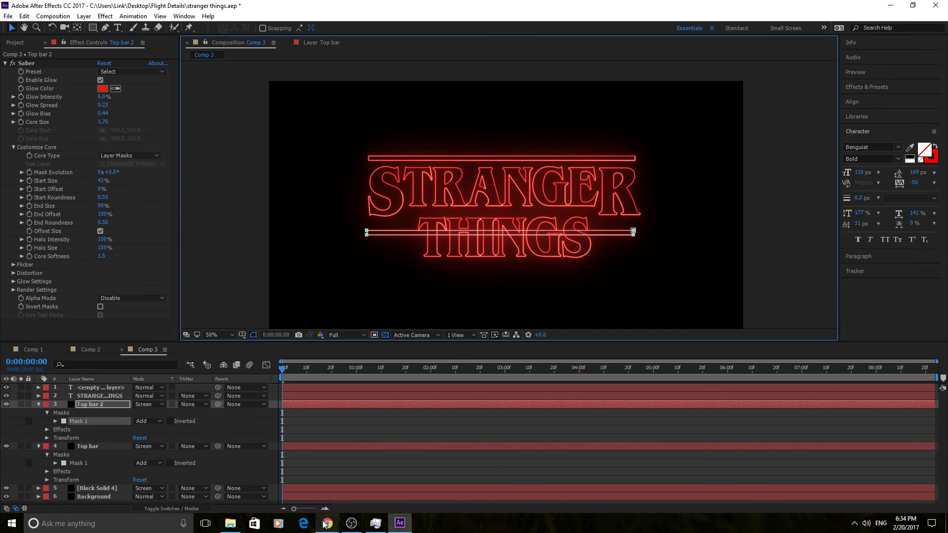
# Step: Check the lower bar's height in the intro video in Chrome and raise the Top bar 2 mask slightly in After Effects
pyautogui.moveTo(327, 522)
pyautogui.click(355, 472)
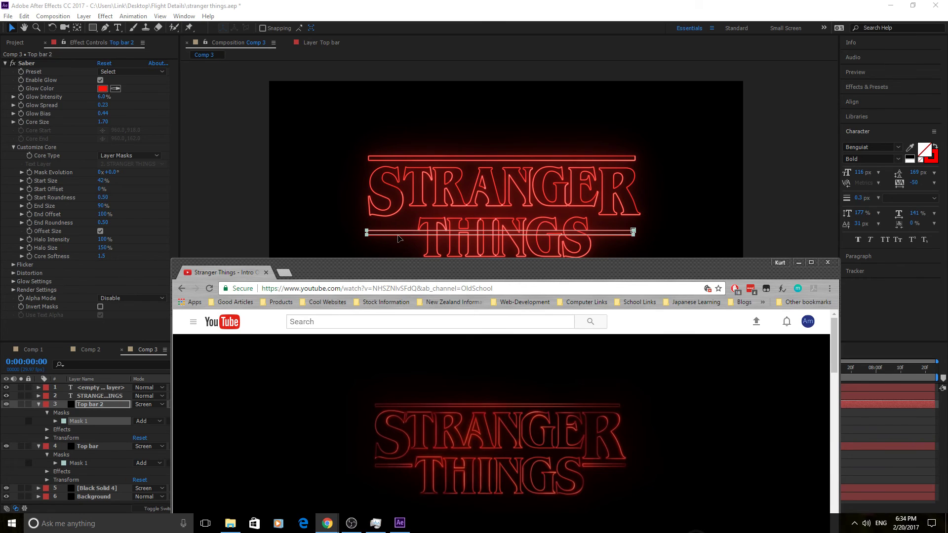
pyautogui.moveTo(401, 237); pyautogui.dragTo(402, 231)
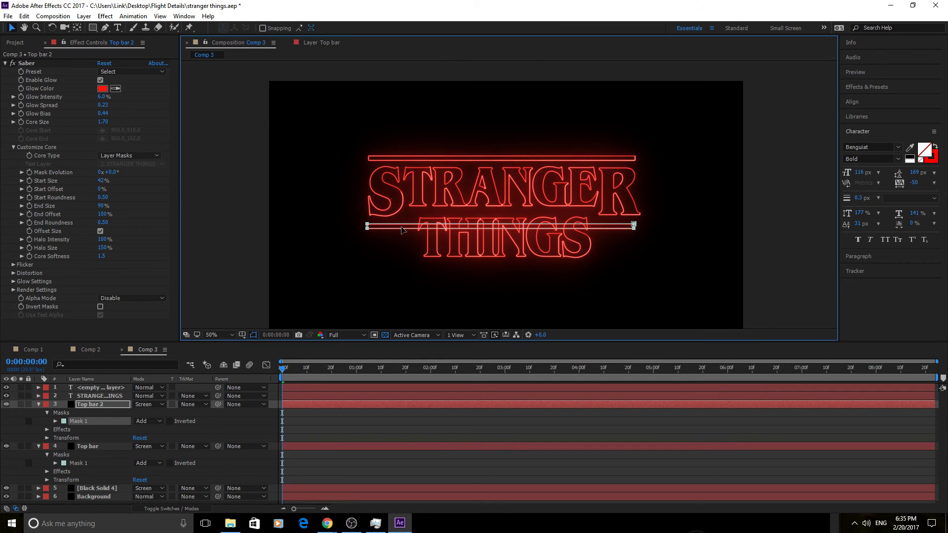
pyautogui.click(674, 231)
# Step: Shorten the Top bar 2 mask from its right end to just before the T of THINGS, checking against the intro video in Chrome
pyautogui.scroll(6, 700, 217)
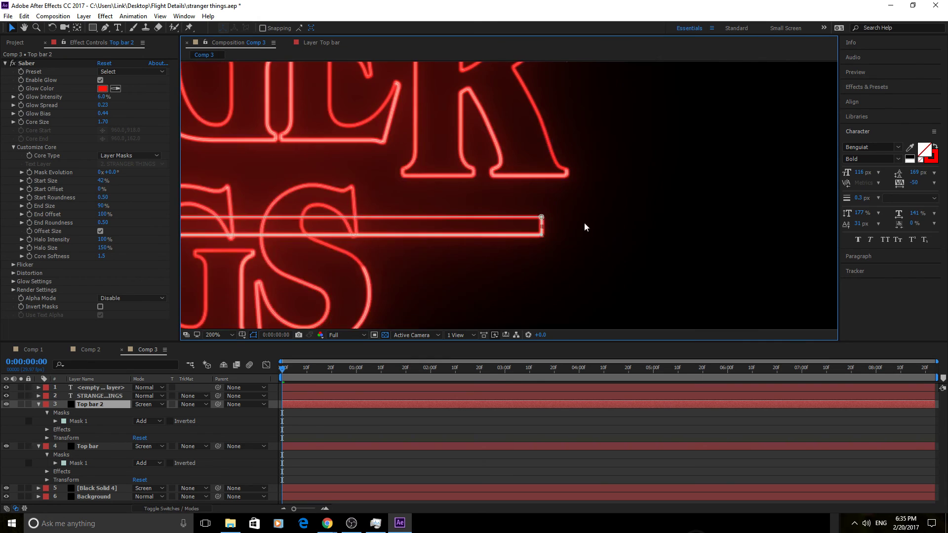
pyautogui.moveTo(549, 228); pyautogui.dragTo(567, 242)
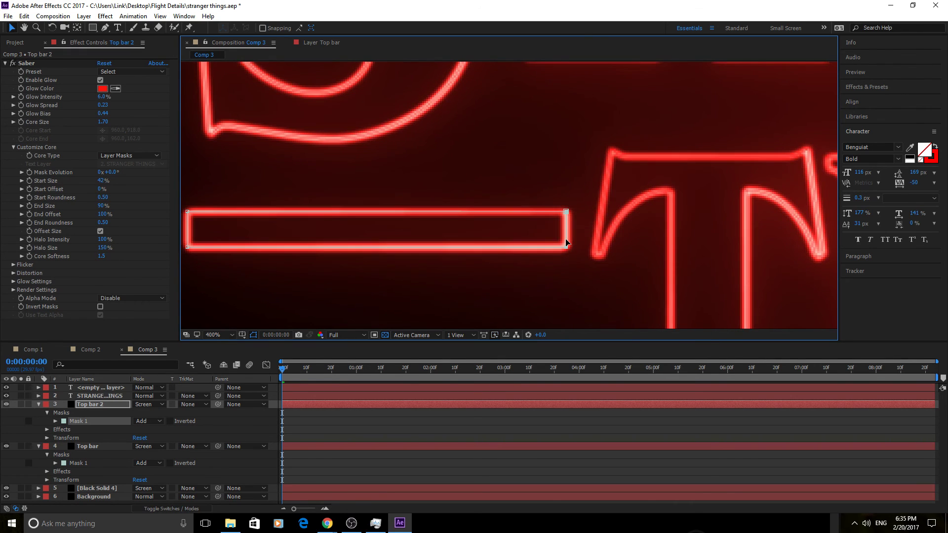
pyautogui.moveTo(327, 522)
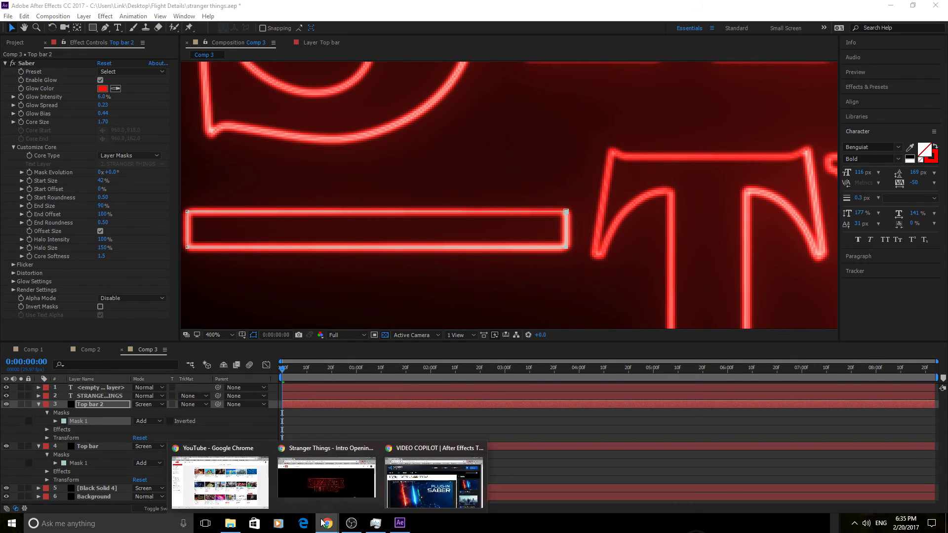
pyautogui.click(348, 455)
pyautogui.scroll(-5, 686, 159)
pyautogui.click(737, 244)
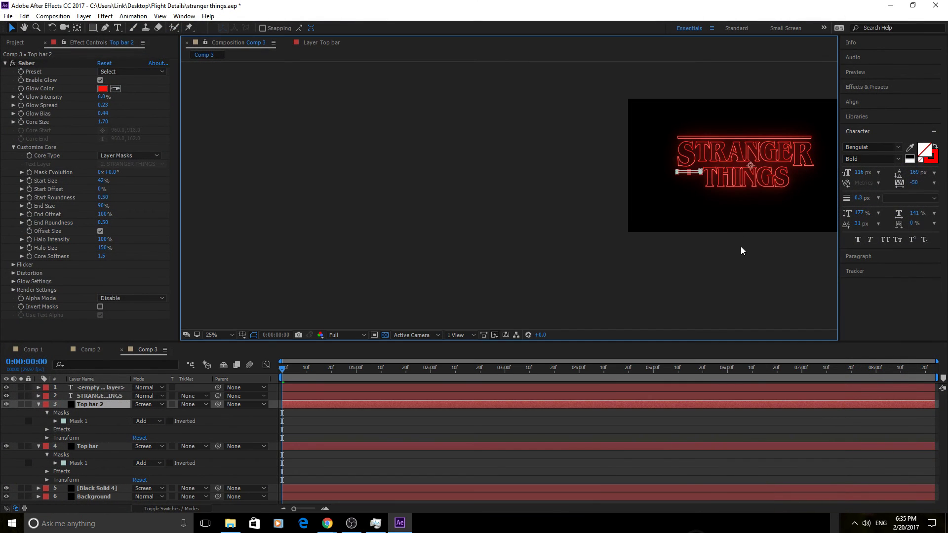
pyautogui.click(739, 246)
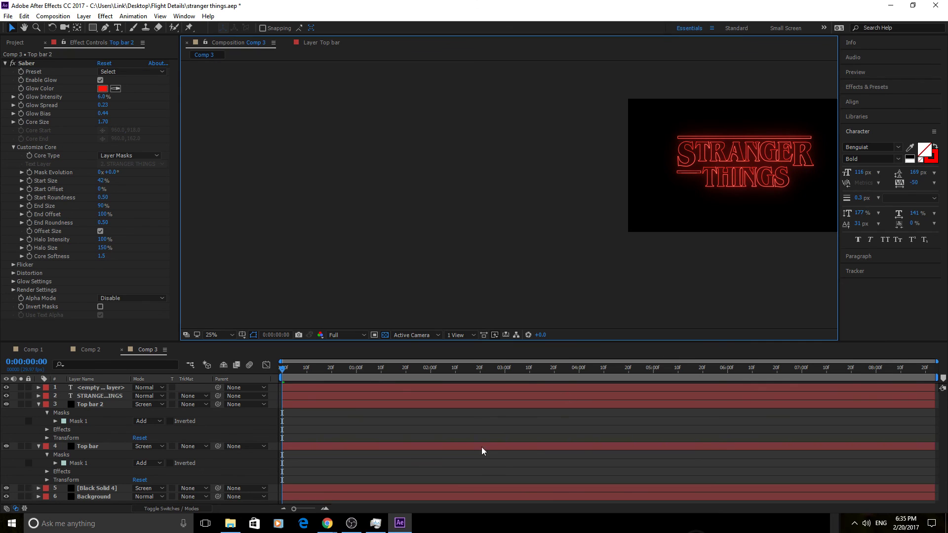
pyautogui.press('h')
pyautogui.moveTo(725, 247); pyautogui.dragTo(508, 256)
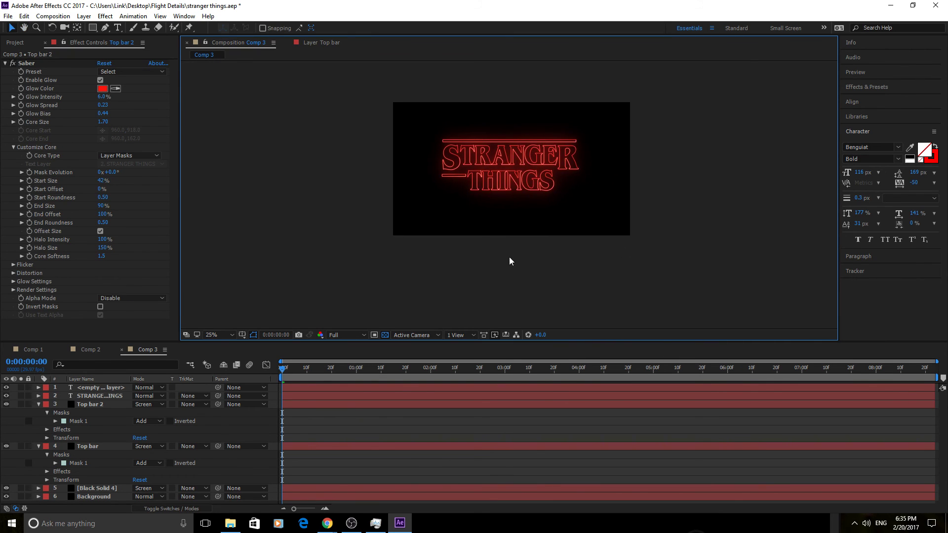
pyautogui.hotkey('shift', '/')
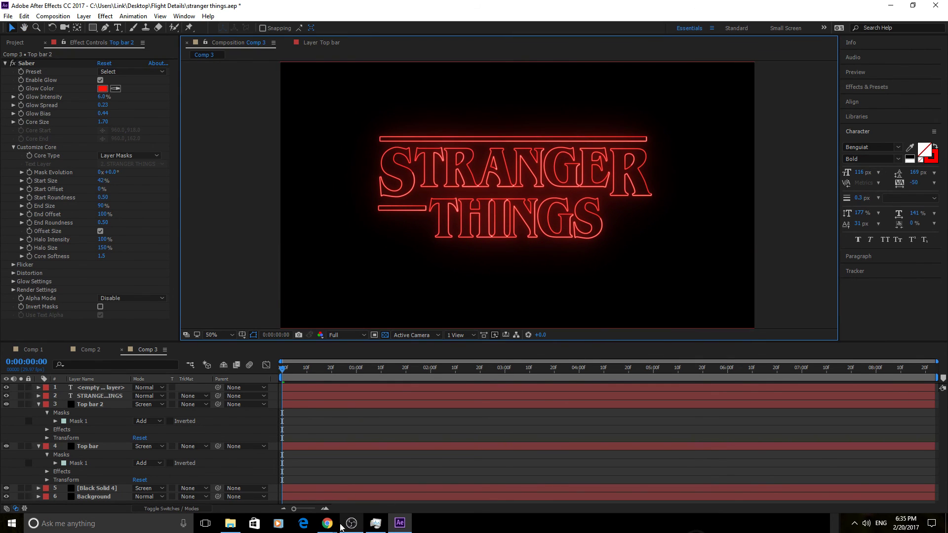
# Step: Compare the shortened lower bar with the intro video in Chrome and return to After Effects
pyautogui.moveTo(328, 523)
pyautogui.click(352, 476)
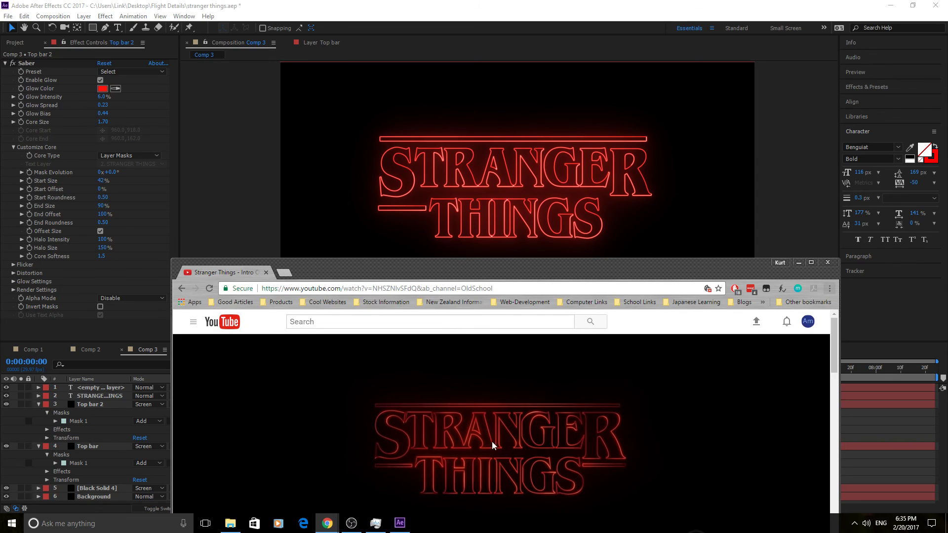
pyautogui.click(798, 262)
pyautogui.click(421, 208)
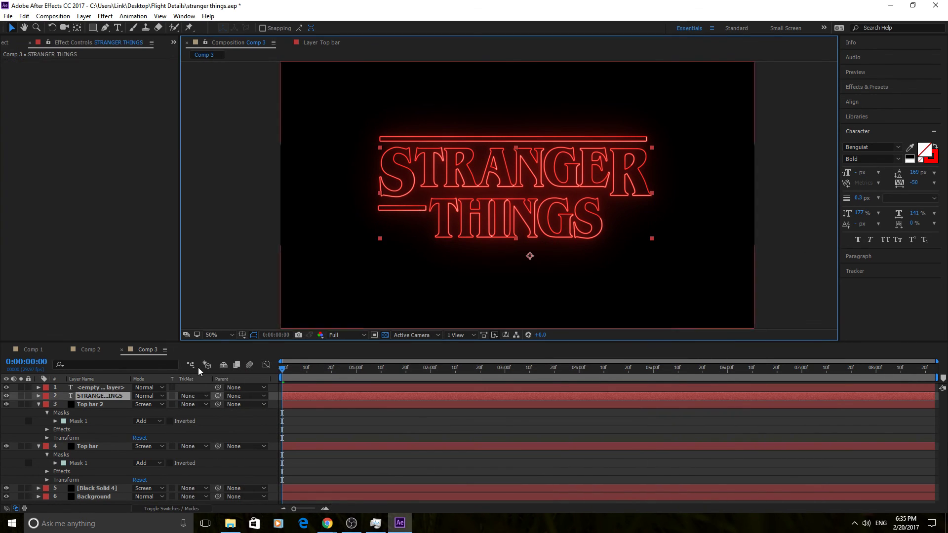
# Step: Duplicate the Top bar 2 layer and move the copy horizontally to just past the S of THINGS, under the R of STRANGER
pyautogui.click(99, 402)
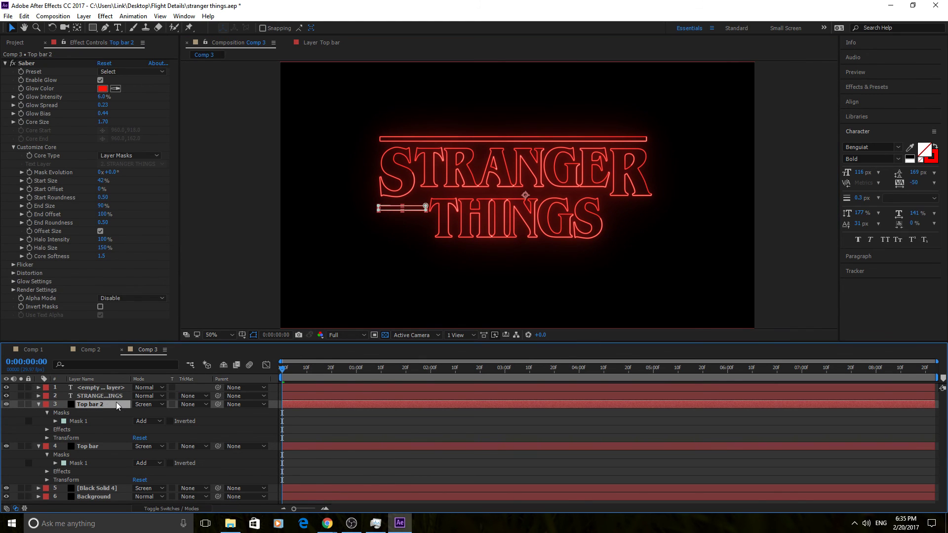
pyautogui.hotkey('ctrl', 'd')
pyautogui.hotkey('shift', 'Right')
pyautogui.hotkey('shift', 'Right')
pyautogui.hotkey('shift', 'Right')
pyautogui.hotkey('shift', 'Right')
pyautogui.hotkey('shift', 'Right')
pyautogui.hotkey('shift', 'Right')
pyautogui.hotkey('shift', 'Right')
pyautogui.hotkey('shift', 'Right')
pyautogui.hotkey('shift', 'Right')
pyautogui.hotkey('shift', 'Right')
pyautogui.hotkey('shift', 'Right')
pyautogui.hotkey('shift', 'Right')
pyautogui.hotkey('shift', 'Right')
pyautogui.hotkey('shift', 'Right')
pyautogui.hotkey('shift', 'Right')
pyautogui.hotkey('shift', 'Right')
pyautogui.hotkey('shift', 'Right')
pyautogui.hotkey('shift', 'Right')
pyautogui.hotkey('shift', 'Right')
pyautogui.hotkey('shift', 'Right')
pyautogui.hotkey('shift', 'Right')
pyautogui.hotkey('shift', 'Right')
pyautogui.hotkey('shift', 'Right')
pyautogui.hotkey('shift', 'Right')
pyautogui.hotkey('shift', 'Right')
pyautogui.hotkey('shift', 'Right')
pyautogui.hotkey('shift', 'Right')
pyautogui.hotkey('shift', 'Right')
pyautogui.hotkey('shift', 'Right')
pyautogui.hotkey('shift', 'Right')
pyautogui.hotkey('shift', 'Right')
pyautogui.hotkey('shift', 'Right')
pyautogui.hotkey('shift', 'Right')
pyautogui.hotkey('shift', 'Right')
pyautogui.hotkey('shift', 'Right')
pyautogui.hotkey('shift', 'Right')
pyautogui.hotkey('shift', 'Right')
pyautogui.hotkey('shift', 'Right')
pyautogui.hotkey('shift', 'Right')
pyautogui.hotkey('shift', 'Right')
pyautogui.hotkey('shift', 'Right')
pyautogui.hotkey('shift', 'Right')
pyautogui.press('Left')
pyautogui.press('Left')
pyautogui.press('Left')
pyautogui.press('Left')
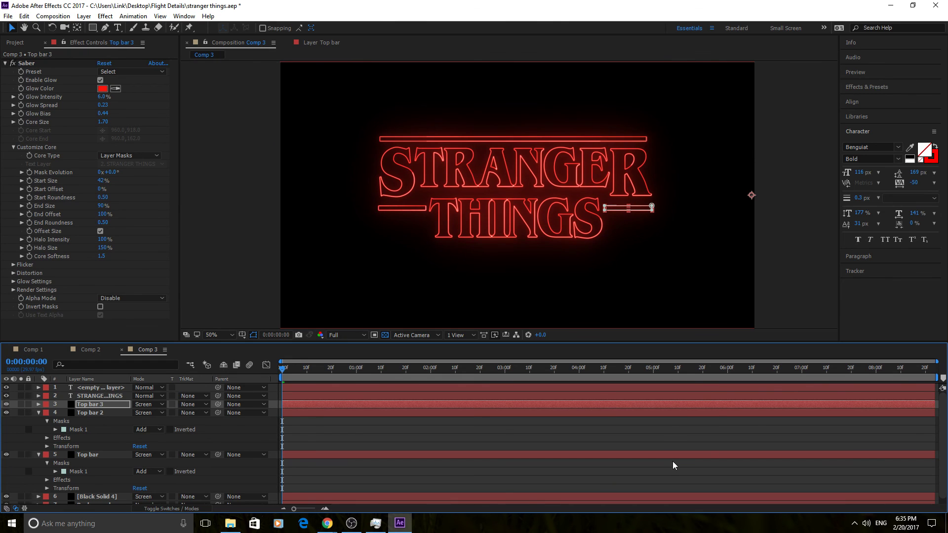
pyautogui.click(677, 429)
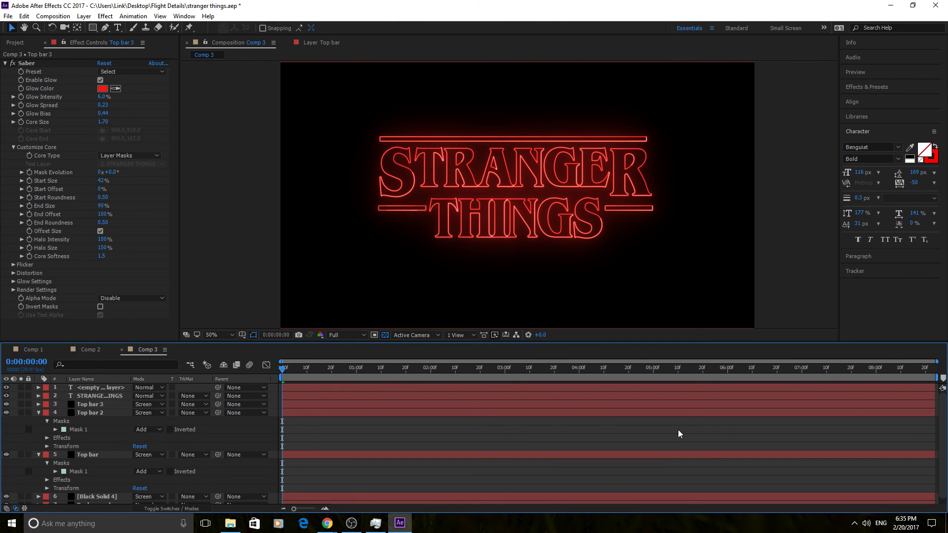
# Step: Raise the Top bar 3 layer slightly toward the R of STRANGER
pyautogui.click(617, 208)
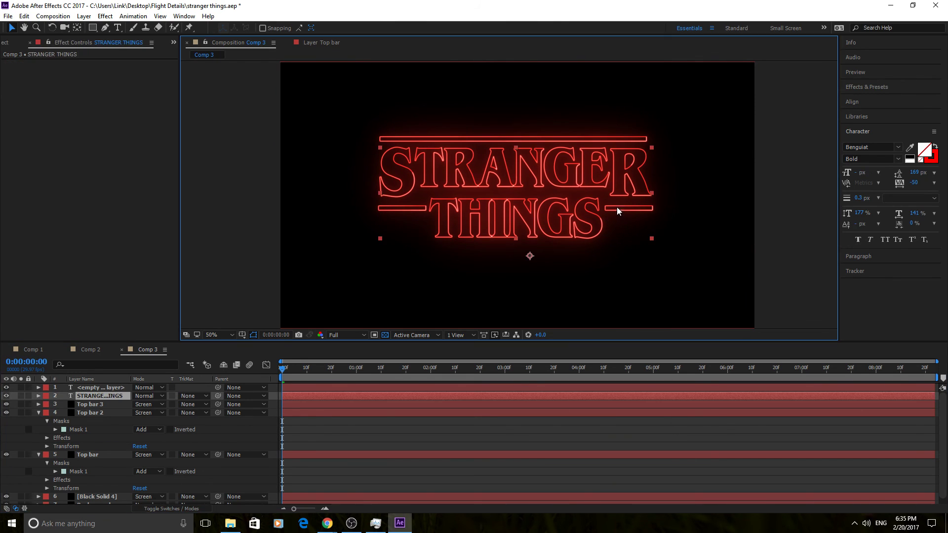
pyautogui.click(91, 404)
pyautogui.press('Up')
pyautogui.press('Up')
pyautogui.press('Up')
pyautogui.press('Up')
pyautogui.press('Up')
pyautogui.press('Up')
pyautogui.press('Up')
pyautogui.press('Up')
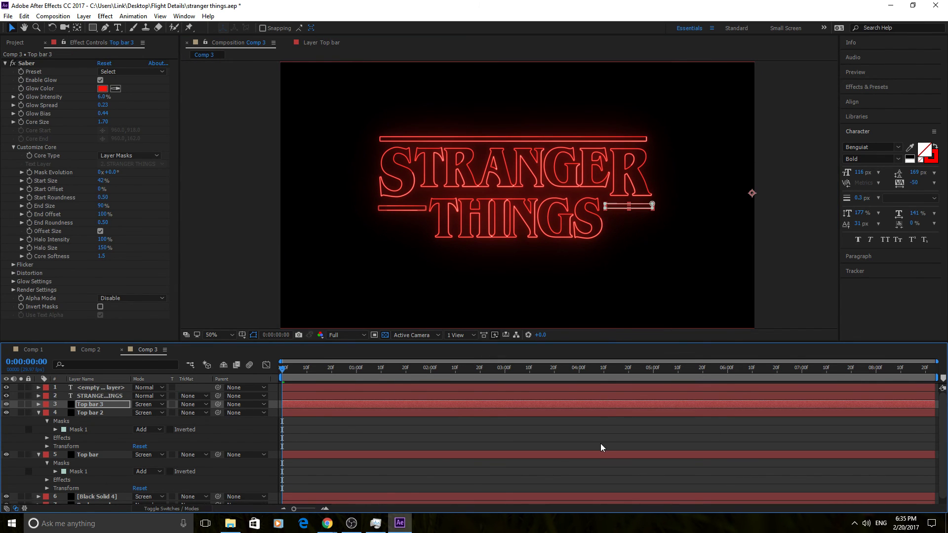
pyautogui.click(608, 437)
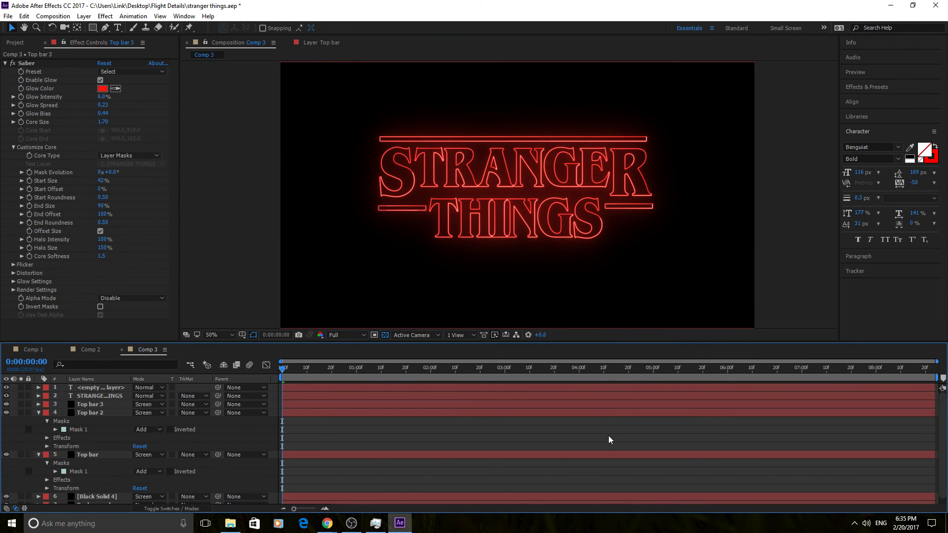
# Step: Nudge the Top bar 3 layer slightly left toward the S of THINGS
pyautogui.click(626, 201)
pyautogui.click(87, 405)
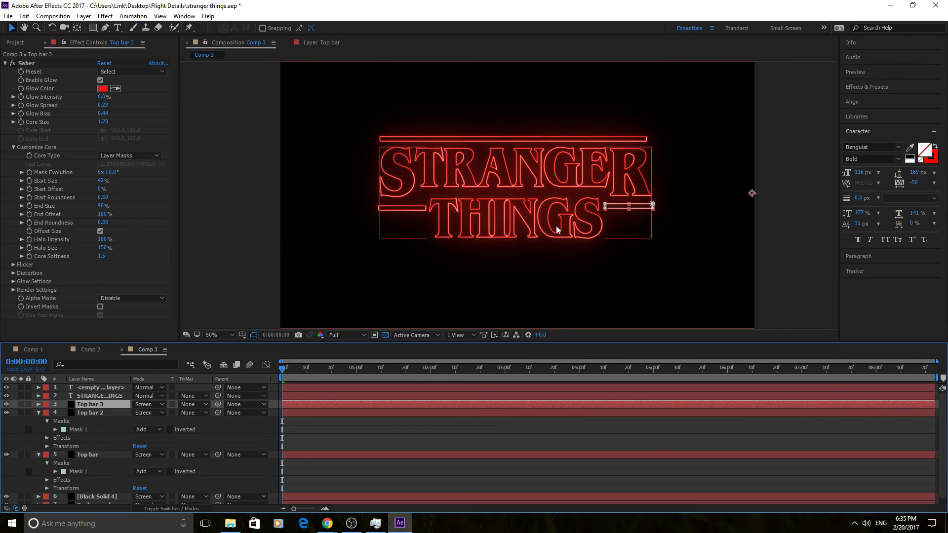
pyautogui.click(621, 434)
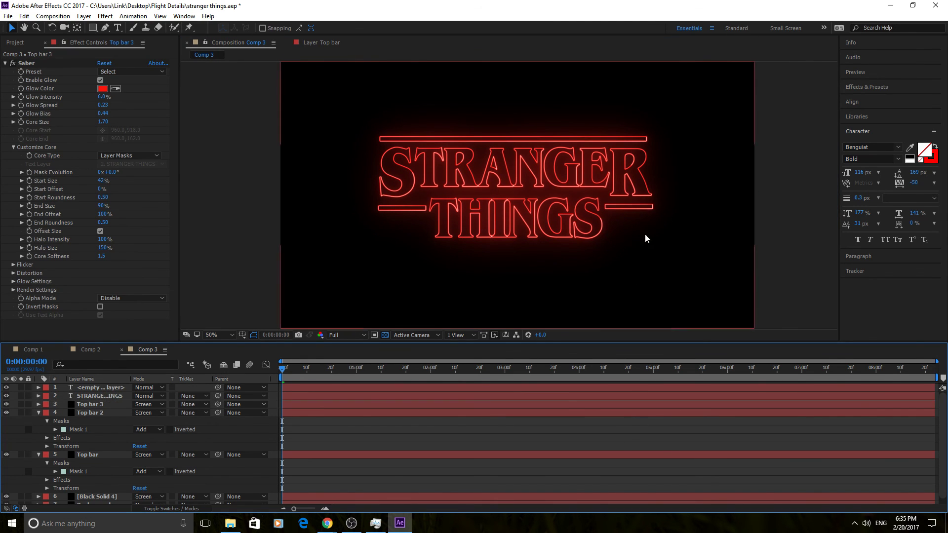
pyautogui.click(646, 205)
pyautogui.click(93, 405)
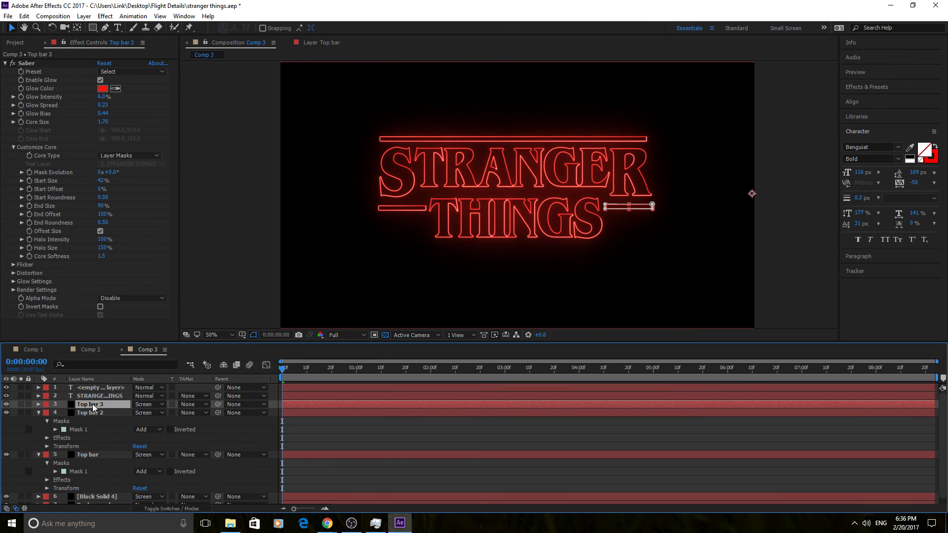
pyautogui.click(611, 434)
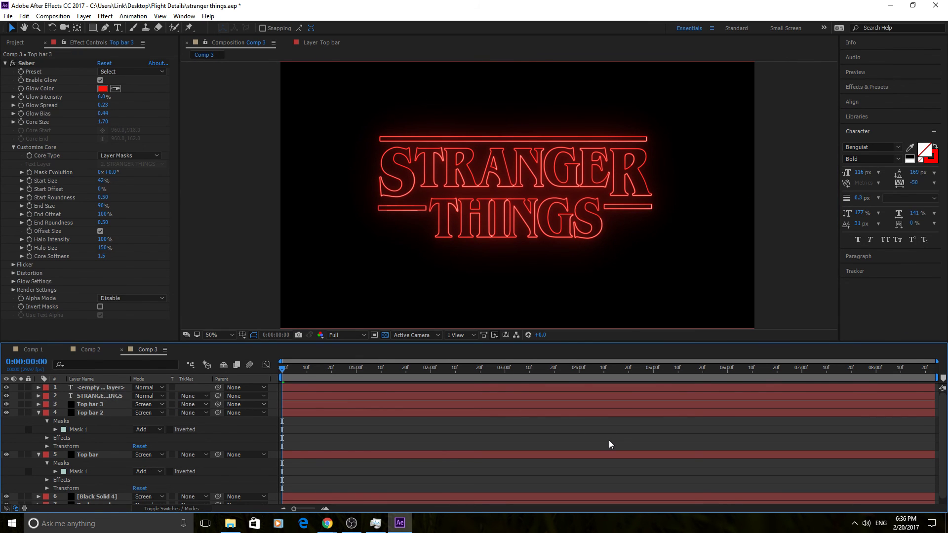
pyautogui.scroll(2, 641, 191)
pyautogui.scroll(-4, 655, 204)
pyautogui.scroll(1, 569, 198)
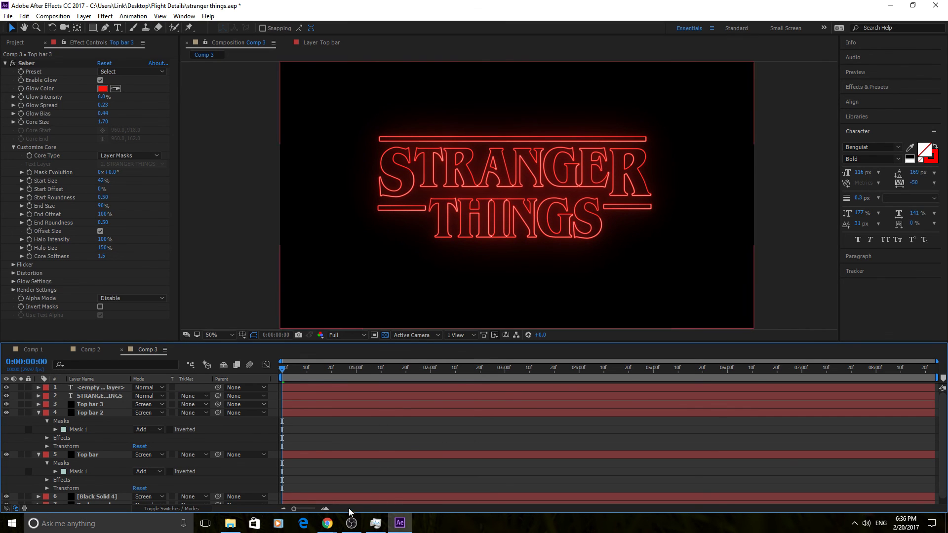
# Step: Switch to the intro video in Chrome and place its window below the After Effects title to compare the bars
pyautogui.moveTo(327, 522)
pyautogui.click(309, 481)
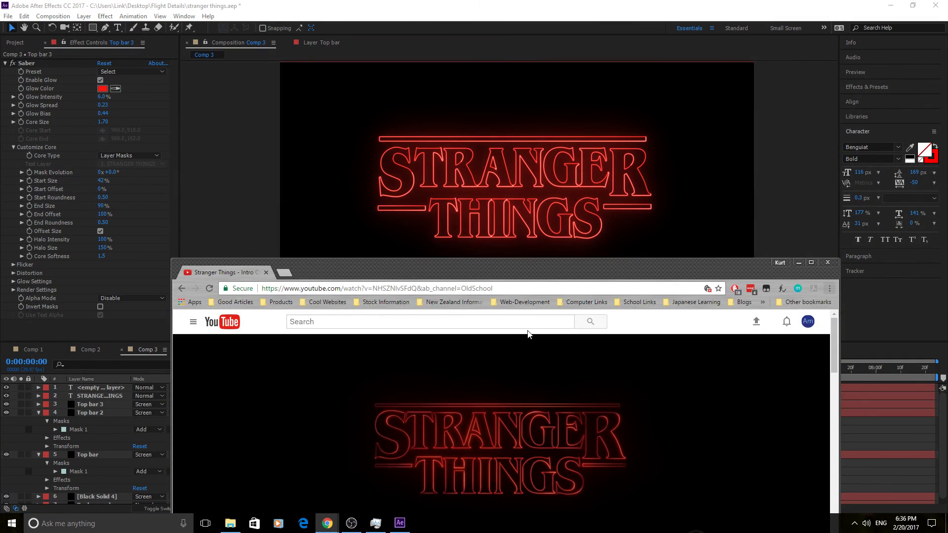
pyautogui.moveTo(545, 263); pyautogui.dragTo(568, 282)
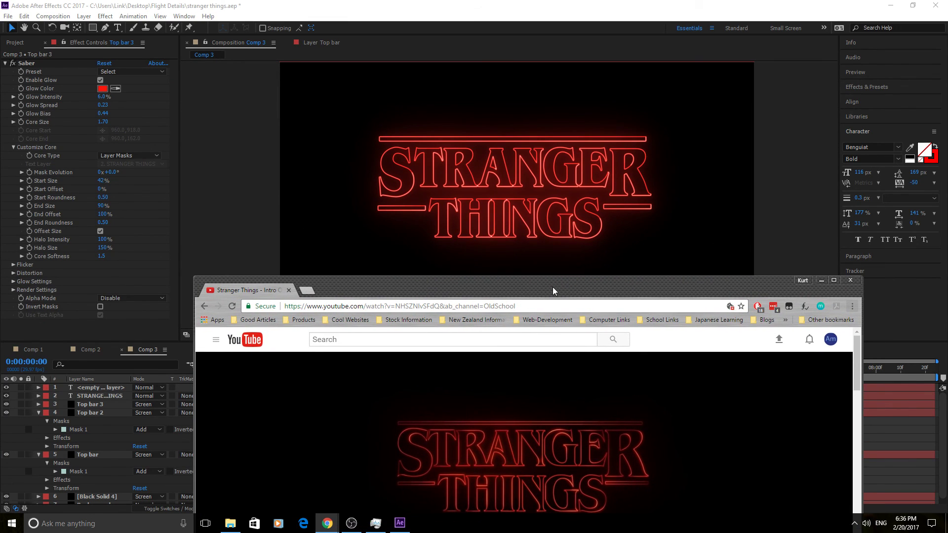
pyautogui.moveTo(573, 282); pyautogui.dragTo(573, 275)
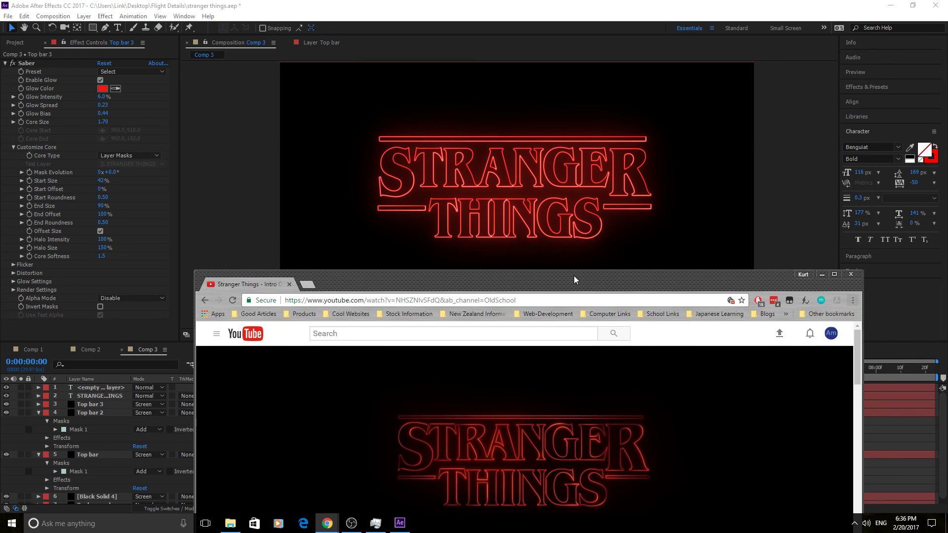
pyautogui.moveTo(516, 274); pyautogui.dragTo(516, 258)
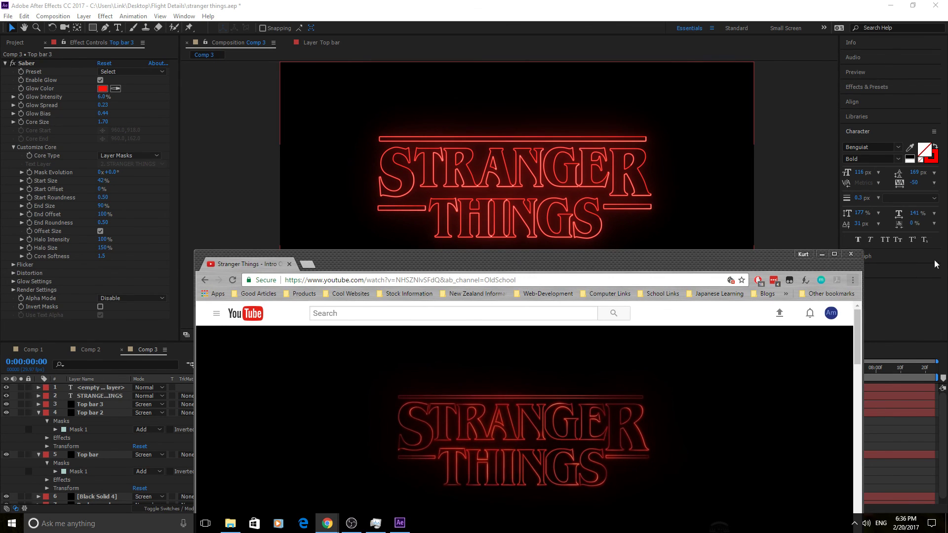
# Step: Replay the intro video's title animation from an earlier point, pause on the complete title, and line it up below the After Effects title
pyautogui.moveTo(523, 257); pyautogui.dragTo(521, 83)
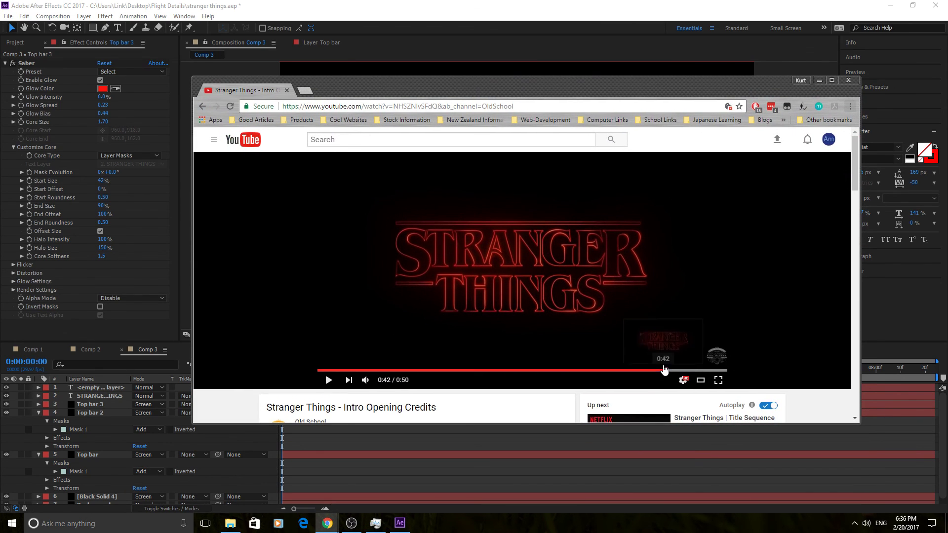
pyautogui.moveTo(664, 370); pyautogui.dragTo(598, 371)
pyautogui.press('space')
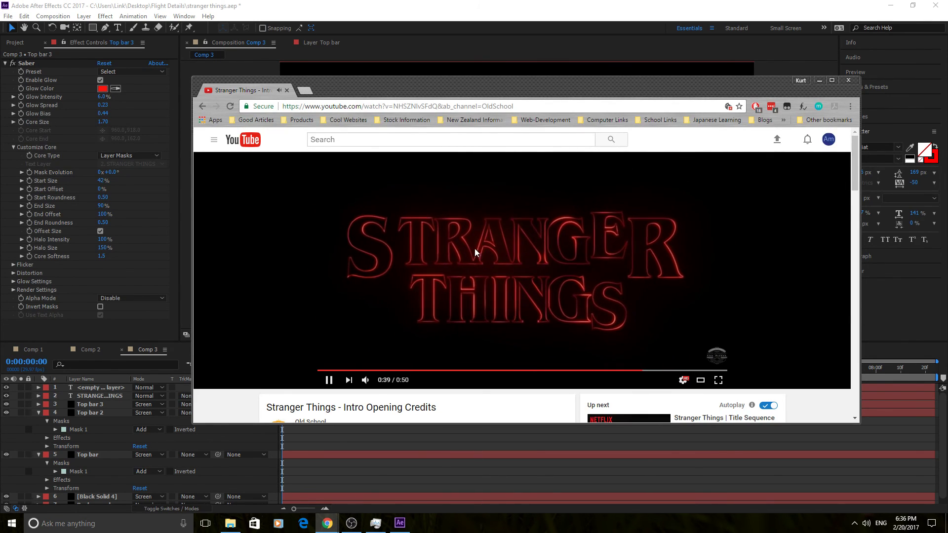
pyautogui.press('space')
pyautogui.moveTo(652, 83); pyautogui.dragTo(694, 263)
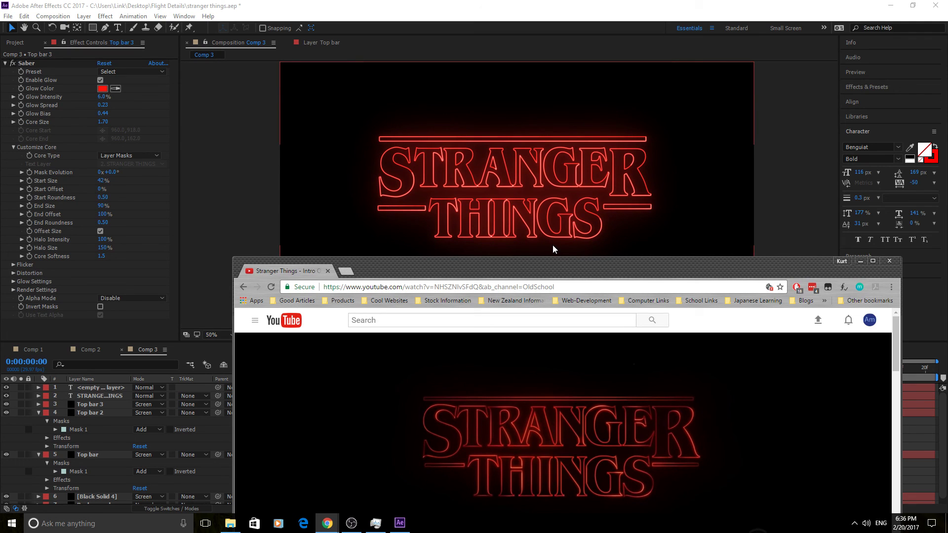
pyautogui.moveTo(576, 265); pyautogui.dragTo(526, 262)
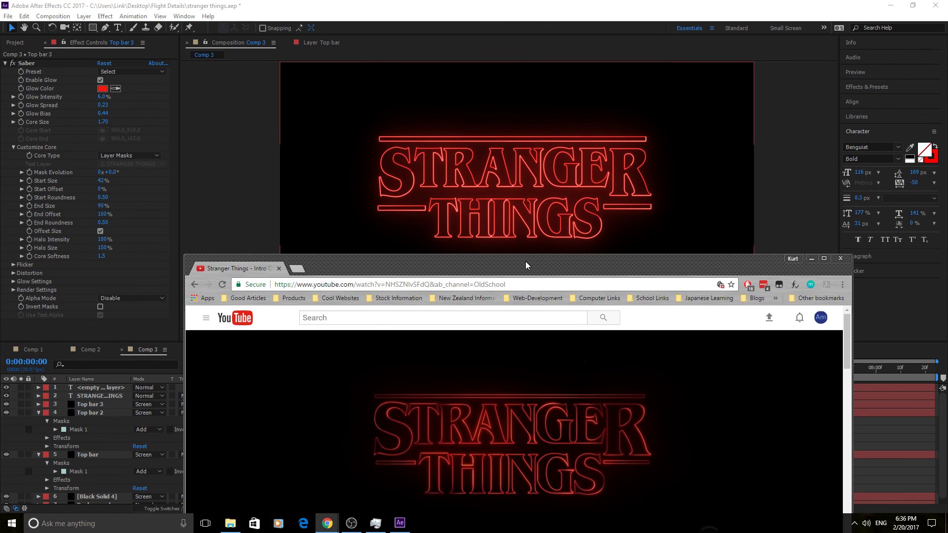